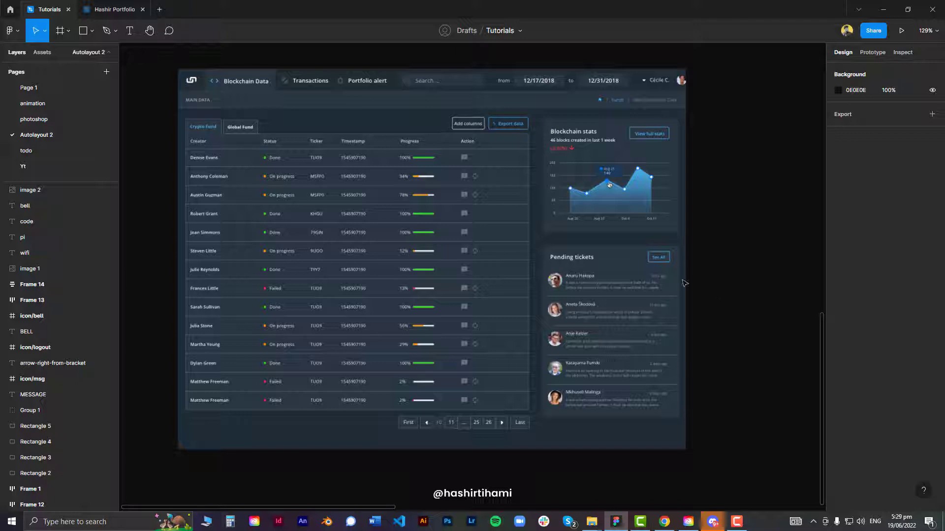
- Examine the dashboard reference image, from its header bar to the data table and side cards
{"action": "scroll", "coordinate": [456, 171], "scroll_direction": "up", "scroll_amount": 1}
{"action": "left_click_drag", "start_coordinate": [456, 171], "coordinate": [487, 193]}
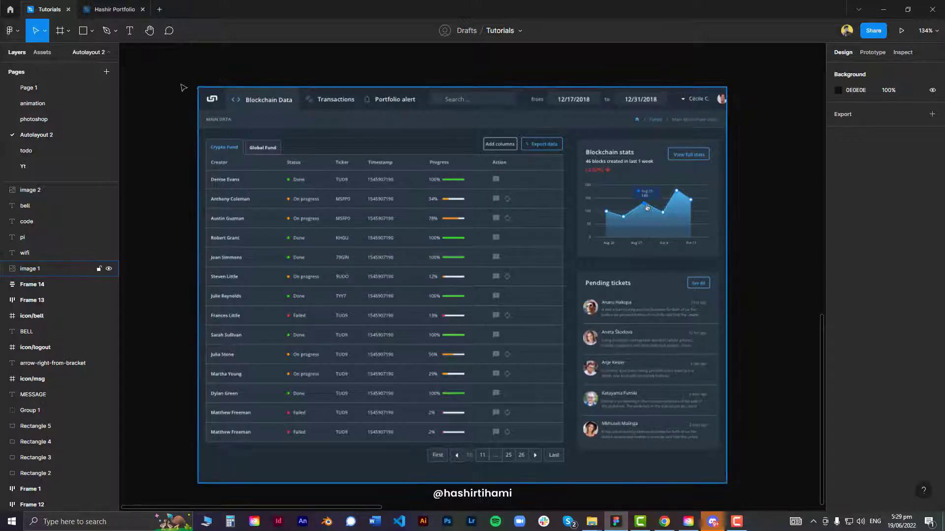
{"action": "left_click_drag", "start_coordinate": [170, 73], "coordinate": [714, 113]}
{"action": "left_click", "coordinate": [717, 116]}
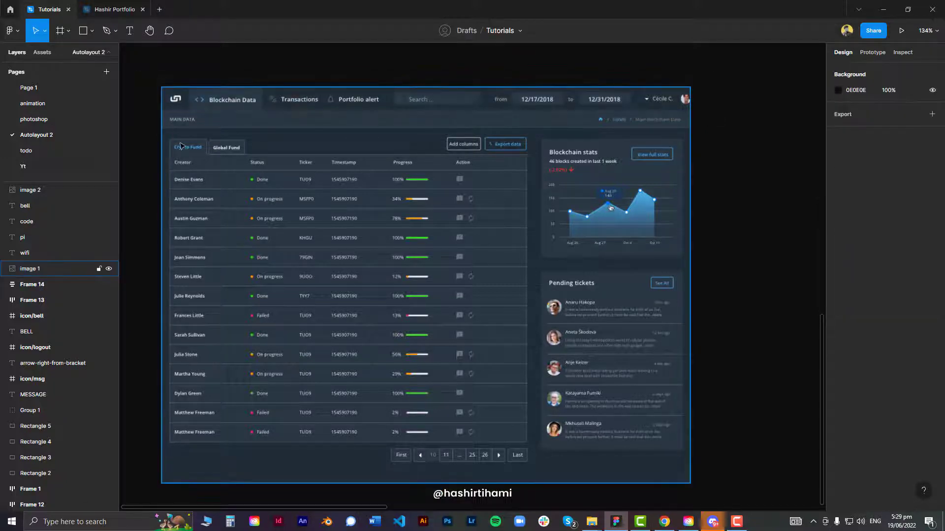
{"action": "left_click", "coordinate": [300, 224]}
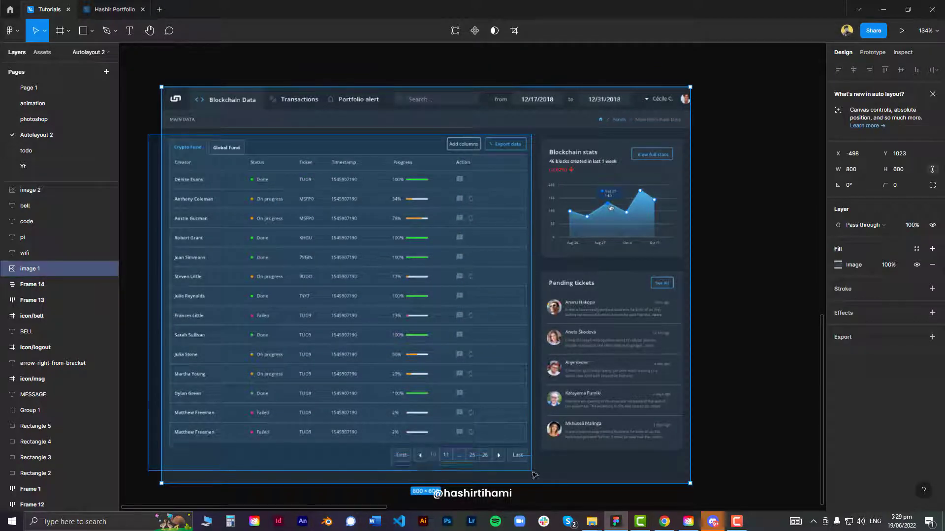
{"action": "left_click", "coordinate": [509, 491]}
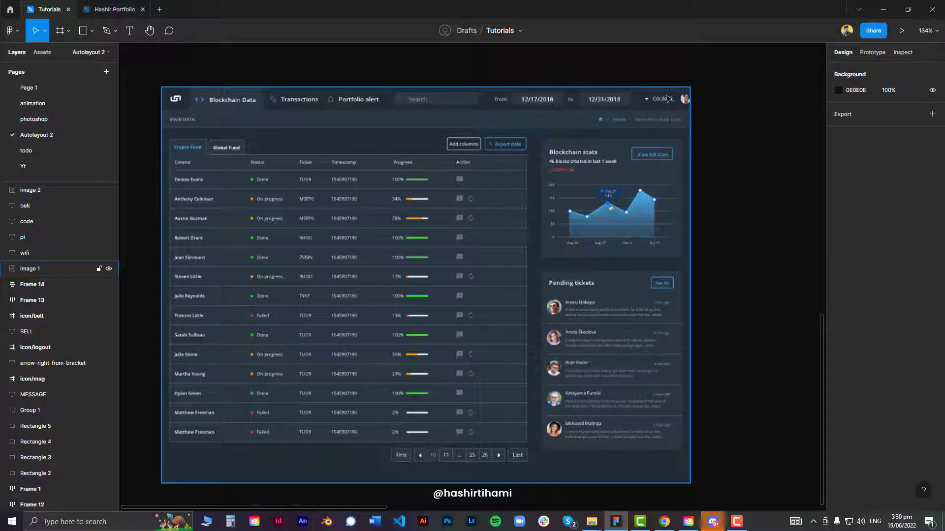
{"action": "left_click", "coordinate": [736, 133]}
- Duplicate the dashboard image beside the original and crop the copy to its top navigation bar, 800 × 35
{"action": "left_click_drag", "start_coordinate": [513, 236], "coordinate": [456, 292]}
{"action": "left_click", "coordinate": [454, 221]}
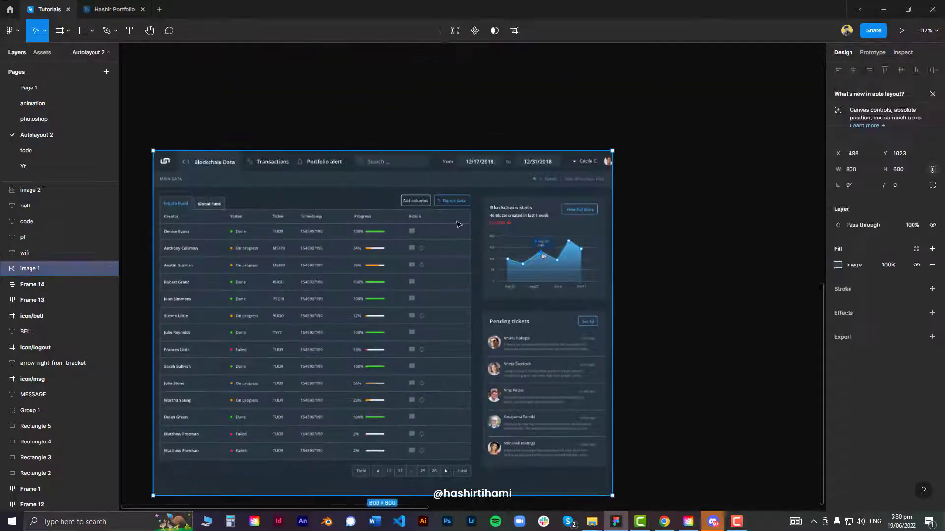
{"action": "left_click_drag", "start_coordinate": [402, 221], "coordinate": [747, 218]}
{"action": "left_click_drag", "start_coordinate": [515, 203], "coordinate": [308, 191]}
{"action": "left_click", "coordinate": [513, 30]}
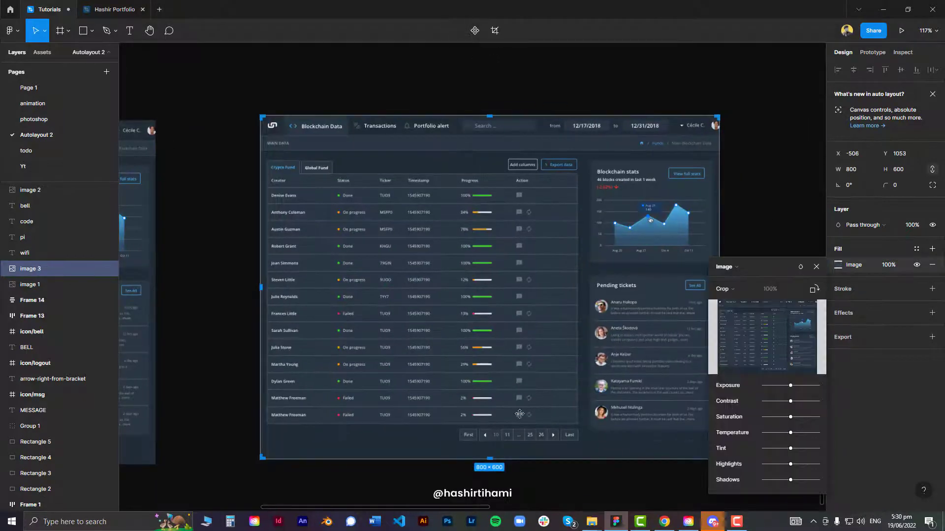
{"action": "left_click_drag", "start_coordinate": [490, 460], "coordinate": [490, 133]}
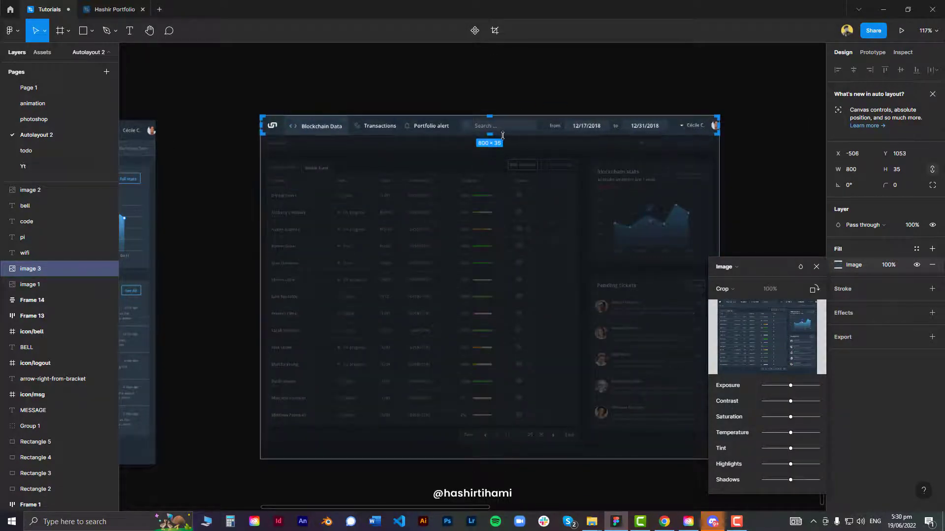
{"action": "key", "text": "Escape"}
{"action": "left_click", "coordinate": [343, 190]}
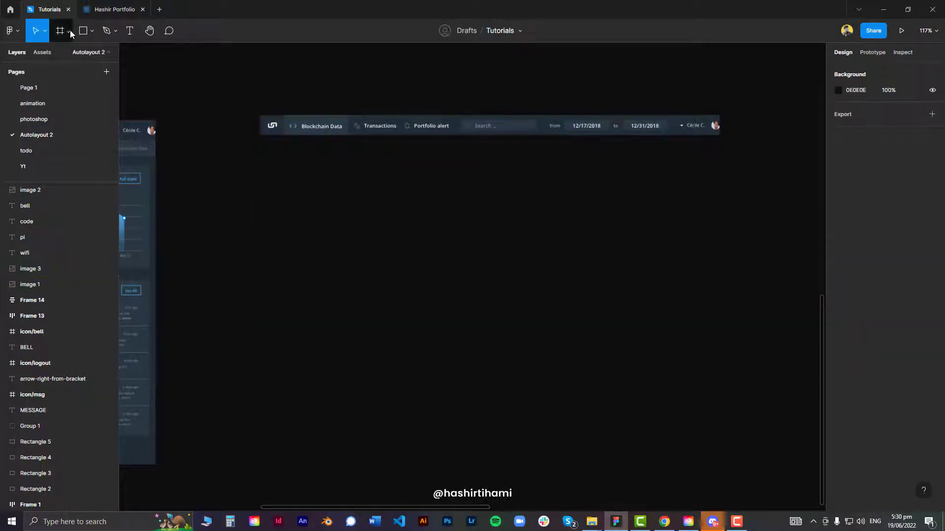
- Add a MacBook Pro 14" frame, 1512 × 982, and place it just below the cropped navigation bar image
{"action": "left_click", "coordinate": [69, 32]}
{"action": "left_click", "coordinate": [60, 55]}
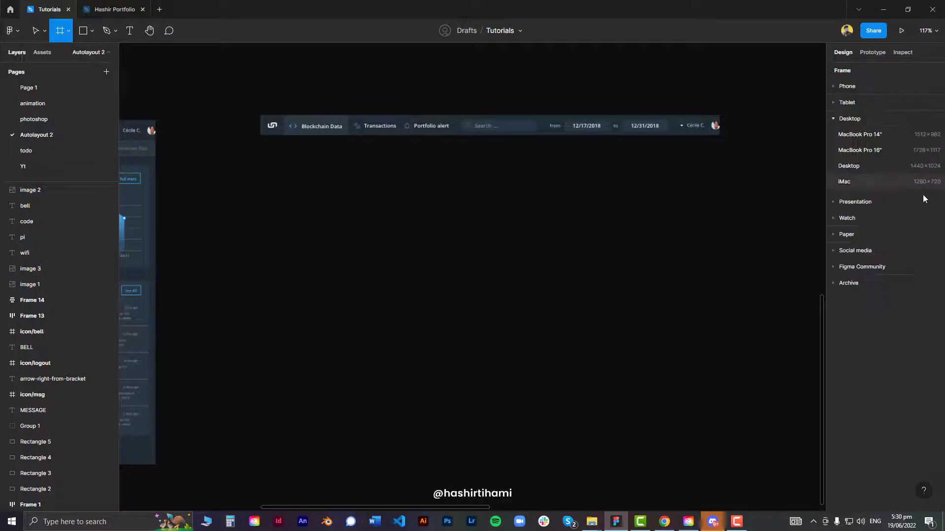
{"action": "left_click", "coordinate": [867, 136]}
{"action": "left_click_drag", "start_coordinate": [610, 195], "coordinate": [208, 283]}
{"action": "left_click_drag", "start_coordinate": [209, 282], "coordinate": [447, 182]}
{"action": "scroll", "coordinate": [510, 247], "scroll_direction": "up", "scroll_amount": 3}
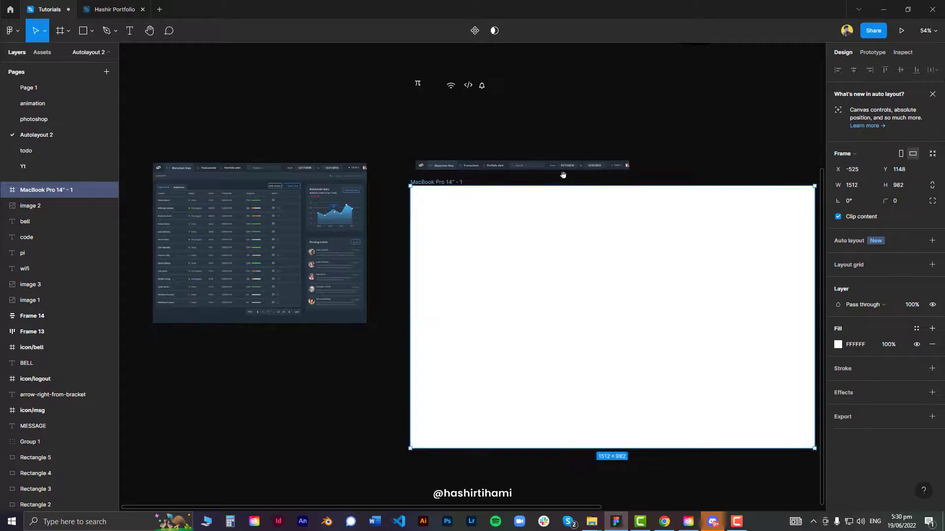
- Scale the cropped navigation bar image up proportionally to about 1554 × 68, roughly the frame's width
{"action": "left_click_drag", "start_coordinate": [560, 176], "coordinate": [475, 154]}
{"action": "left_click", "coordinate": [391, 149]}
{"action": "left_click_drag", "start_coordinate": [544, 149], "coordinate": [604, 158]}
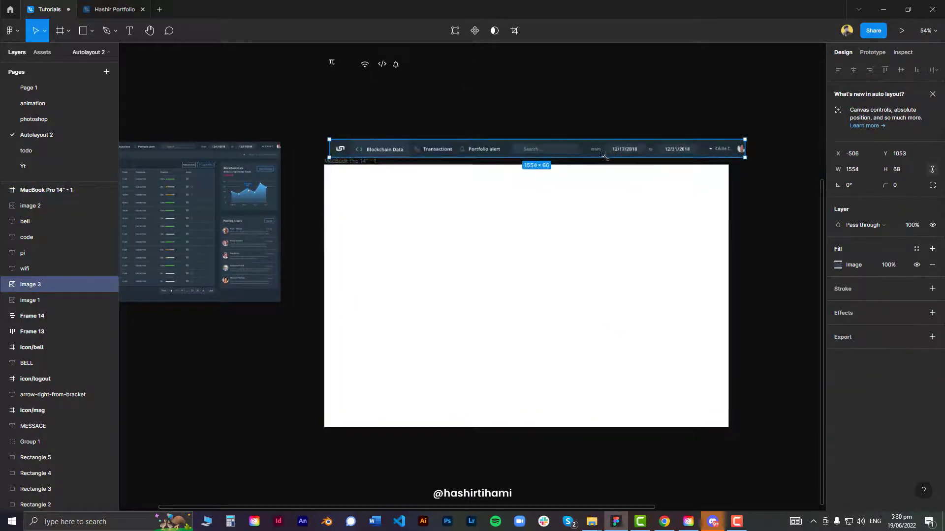
{"action": "left_click", "coordinate": [605, 117]}
{"action": "left_click_drag", "start_coordinate": [581, 126], "coordinate": [568, 120]}
{"action": "scroll", "coordinate": [568, 120], "scroll_direction": "right", "scroll_amount": 1}
- Fill the MacBook Pro 14" frame with the dark blue 202C36 sampled from the dashboard image
{"action": "left_click", "coordinate": [334, 152]}
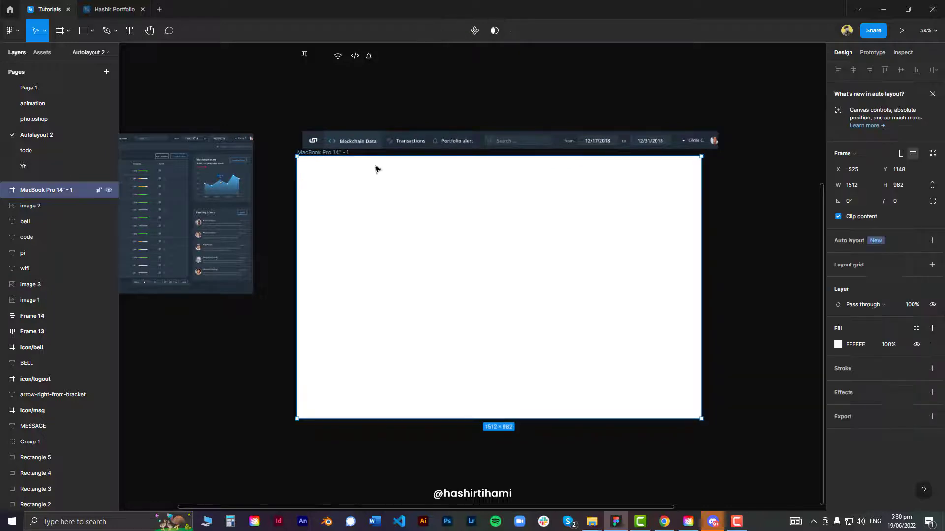
{"action": "key", "text": "i"}
{"action": "left_click", "coordinate": [210, 152]}
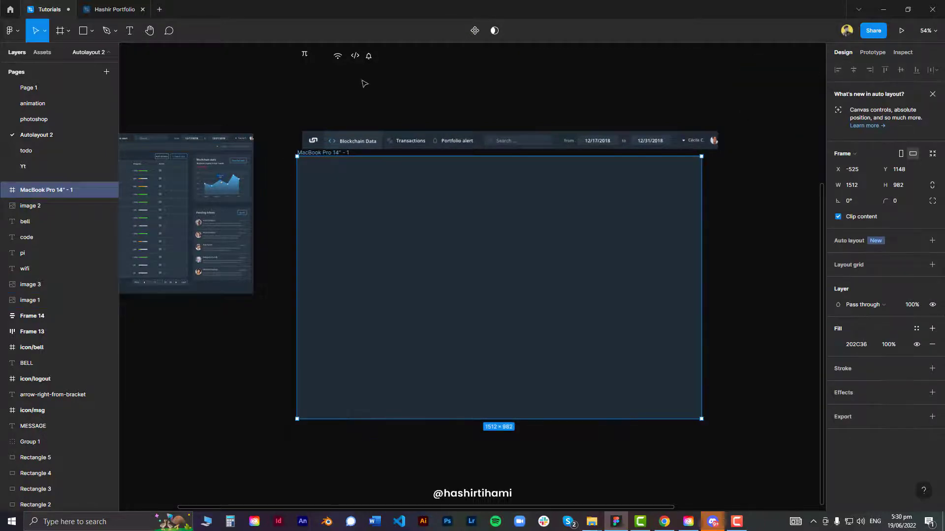
{"action": "left_click", "coordinate": [362, 82]}
- Move the navigation bar image above the frame to X -525, Y 1011, aligned with the frame's left edge
{"action": "scroll", "coordinate": [429, 129], "scroll_direction": "up", "scroll_amount": 3}
{"action": "left_click_drag", "start_coordinate": [443, 150], "coordinate": [433, 131]}
{"action": "left_click_drag", "start_coordinate": [489, 158], "coordinate": [421, 126]}
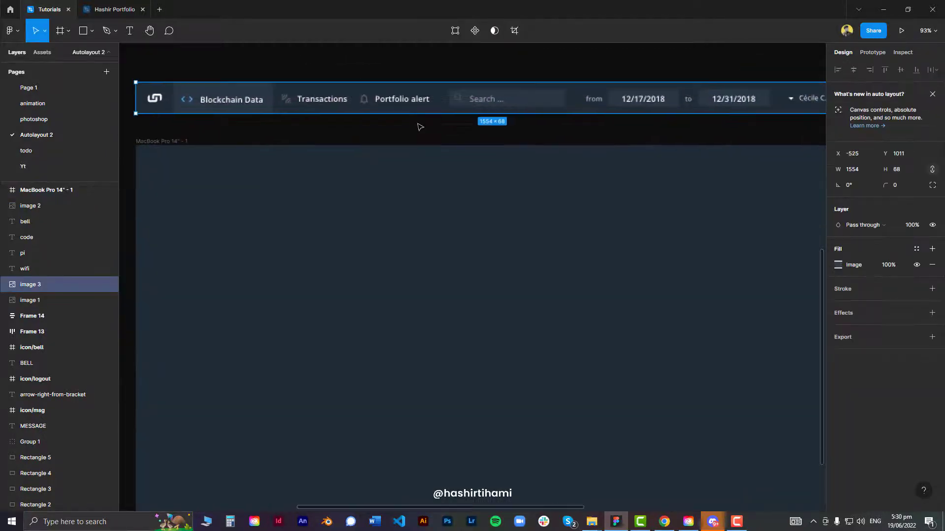
{"action": "scroll", "coordinate": [422, 127], "scroll_direction": "down", "scroll_amount": 3}
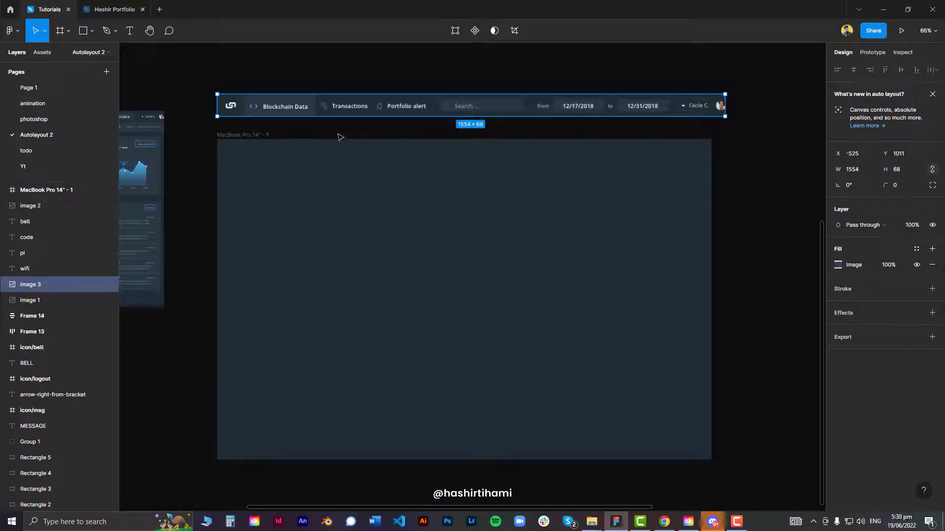
{"action": "key", "text": "Escape"}
{"action": "scroll", "coordinate": [270, 151], "scroll_direction": "up", "scroll_amount": 1}
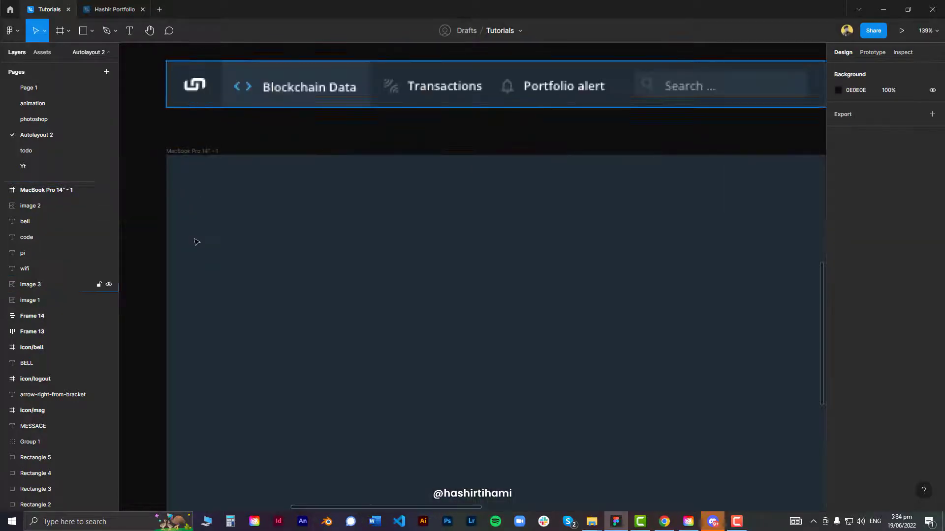
- Add a Font Awesome text icon PI near the frame's upper-left corner at X 55, Y 84
{"action": "key", "text": "t"}
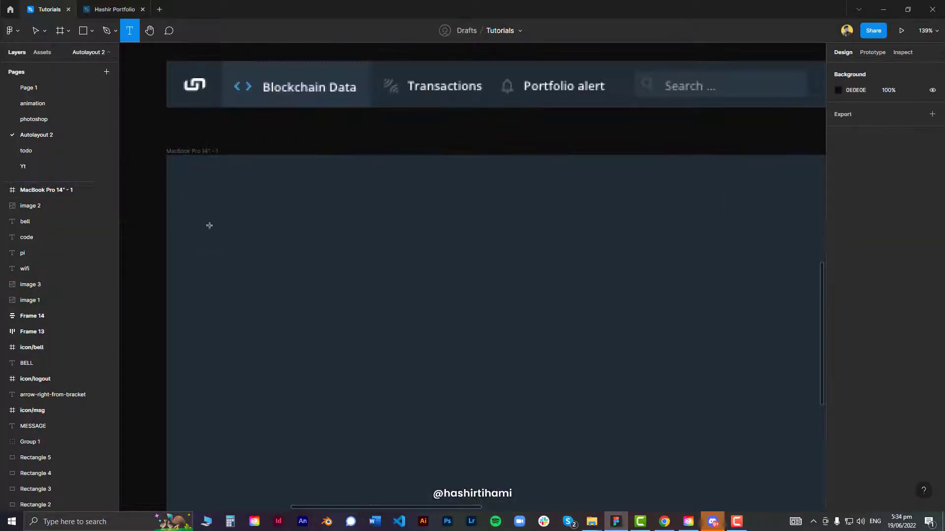
{"action": "left_click", "coordinate": [204, 222]}
{"action": "type", "text": "PI"}
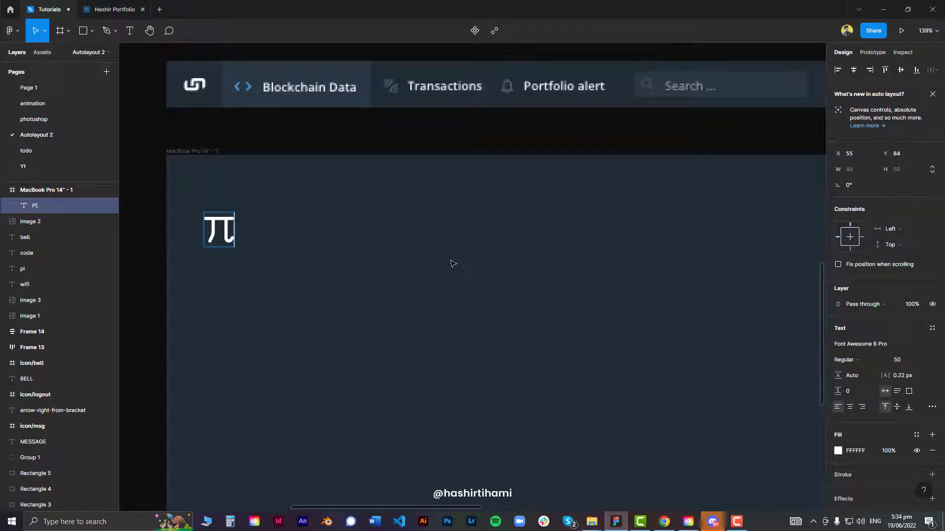
{"action": "key", "text": "Escape"}
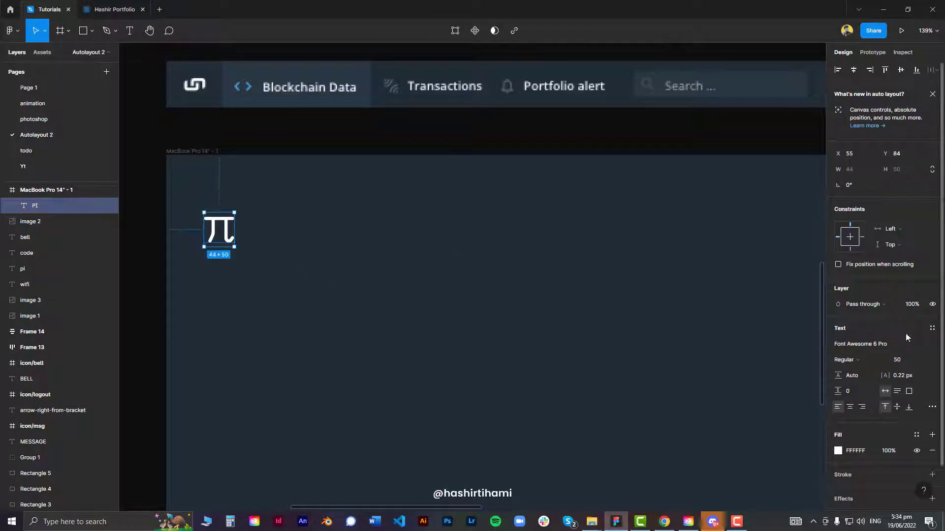
- Try a font size of 16 on the pi icon
{"action": "left_click", "coordinate": [907, 361]}
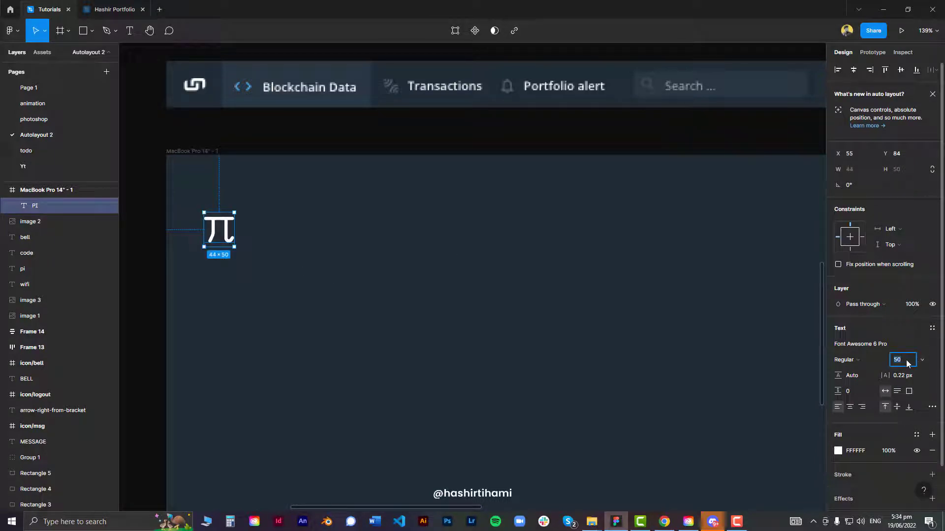
{"action": "type", "text": "16"}
{"action": "key", "text": "Return"}
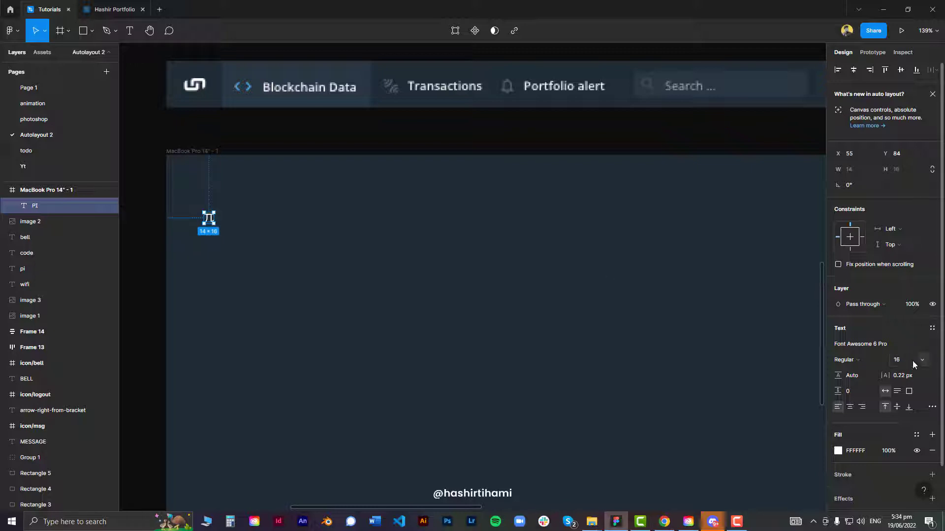
- Set the pi icon's font size to 18
{"action": "left_click", "coordinate": [911, 361]}
{"action": "type", "text": "18"}
{"action": "key", "text": "Return"}
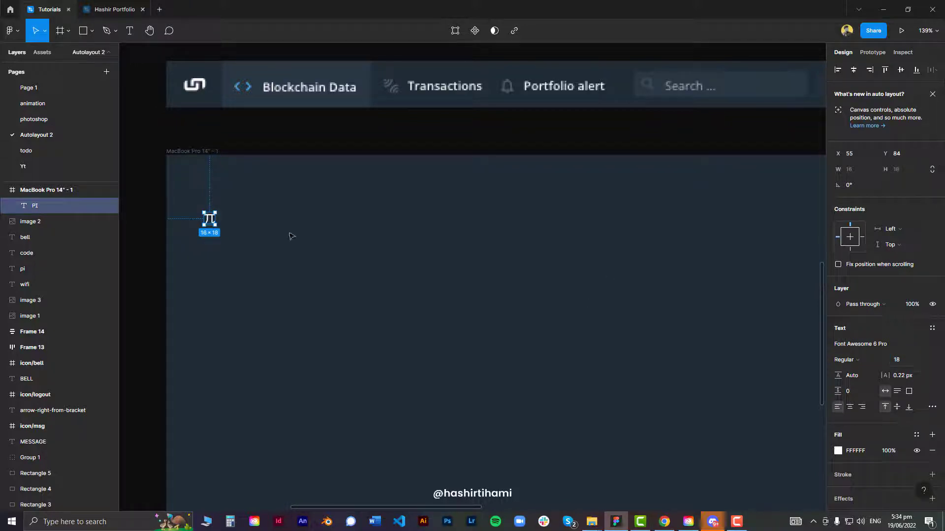
{"action": "left_click", "coordinate": [288, 236]}
- Duplicate the pi icon to its right at X 125 and change the copy's text to CODE
{"action": "left_click", "coordinate": [210, 220]}
{"action": "left_click_drag", "start_coordinate": [213, 221], "coordinate": [261, 221], "text": "alt"}
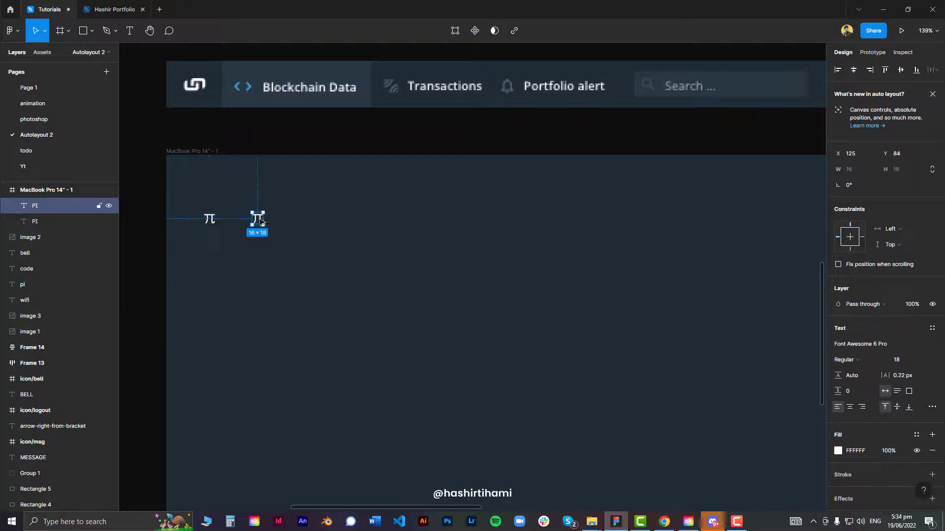
{"action": "key", "text": "Return"}
{"action": "type", "text": "CODE"}
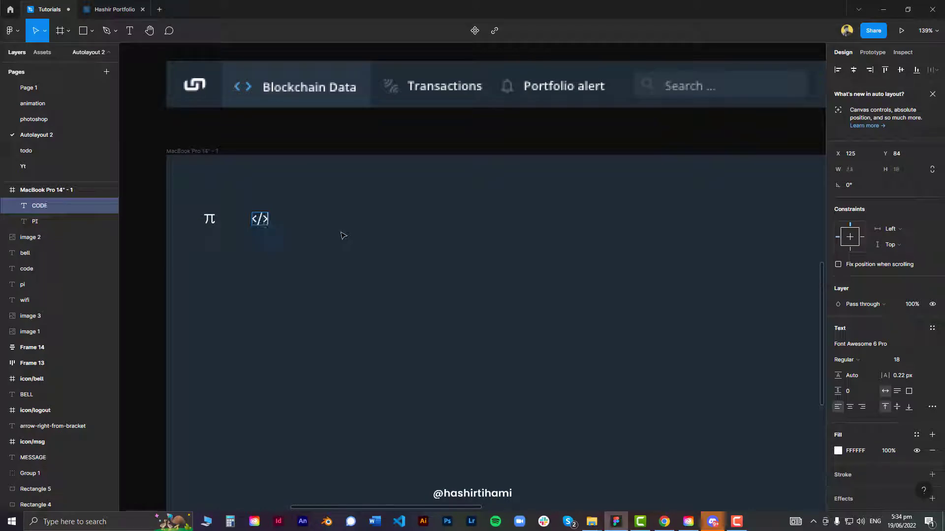
{"action": "key", "text": "Escape"}
- Duplicate the code icon to its right at X 195 and change the copy's text to WIFI
{"action": "left_click_drag", "start_coordinate": [260, 223], "coordinate": [308, 223]}
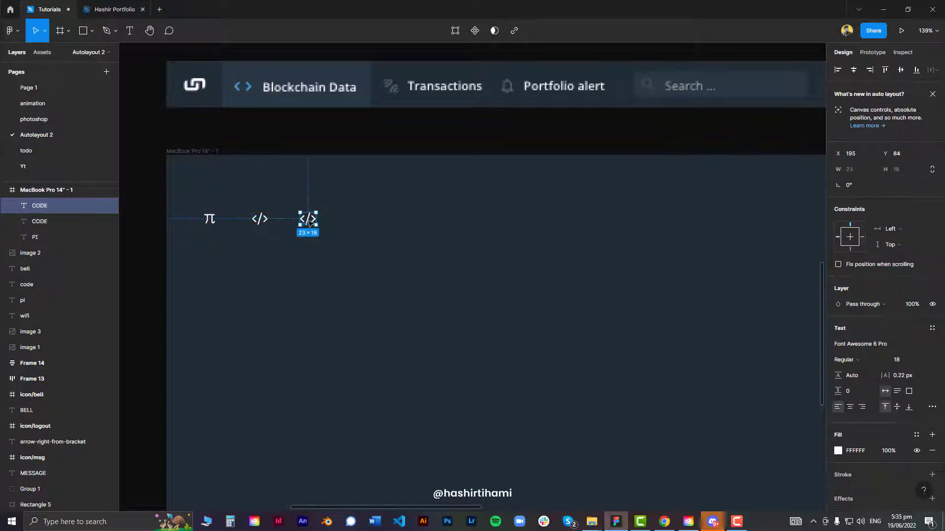
{"action": "key", "text": "Return"}
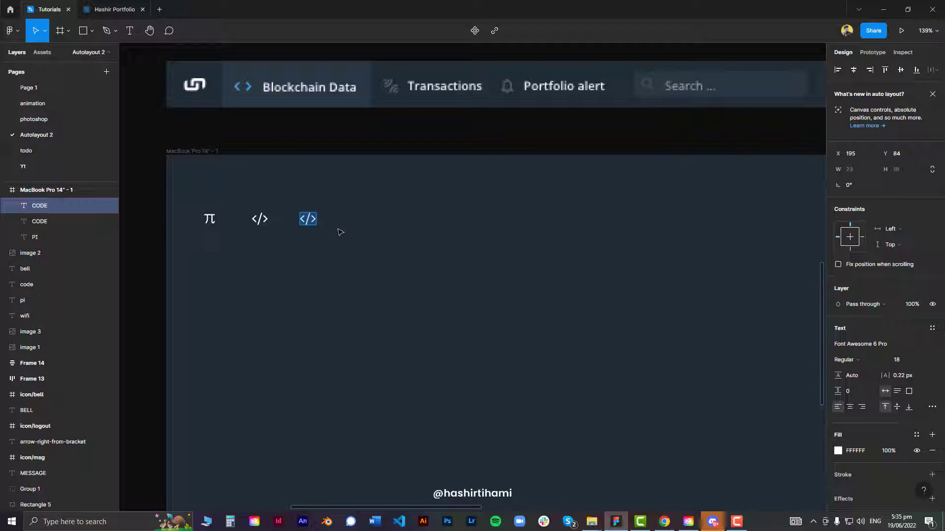
{"action": "type", "text": "WIFI"}
{"action": "key", "text": "Escape"}
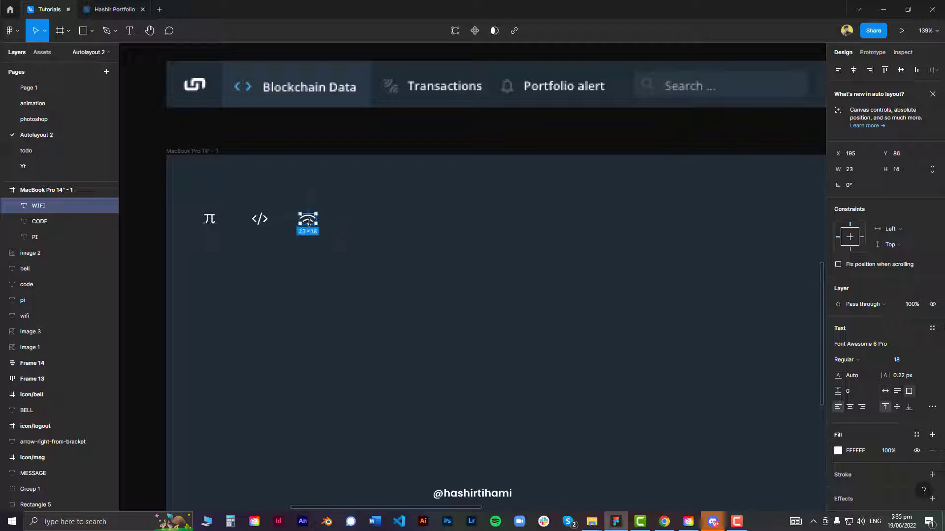
- Duplicate the wifi icon to its right at X 260 and change the copy's text to BELL
{"action": "left_click_drag", "start_coordinate": [311, 224], "coordinate": [355, 224]}
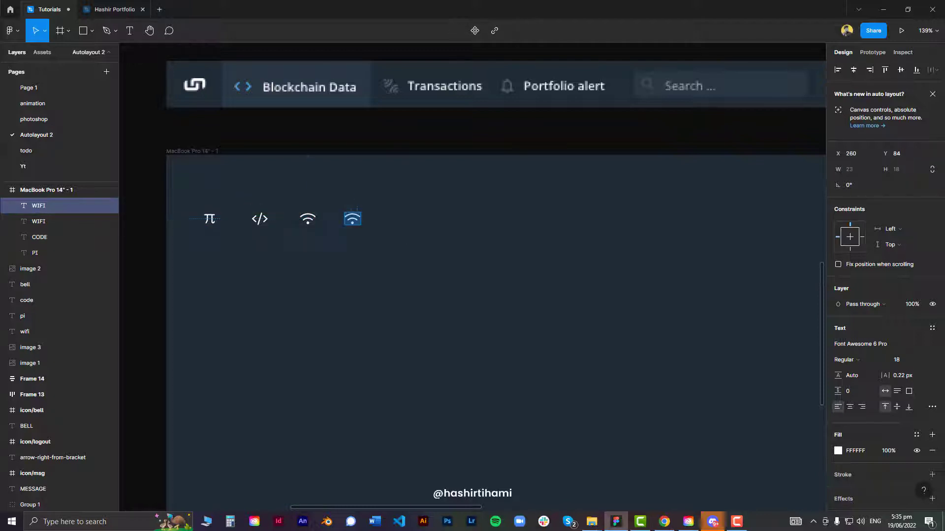
{"action": "type", "text": "BELL"}
{"action": "key", "text": "Escape"}
{"action": "scroll", "coordinate": [443, 246], "scroll_direction": "down", "scroll_amount": 1}
{"action": "left_click", "coordinate": [443, 246]}
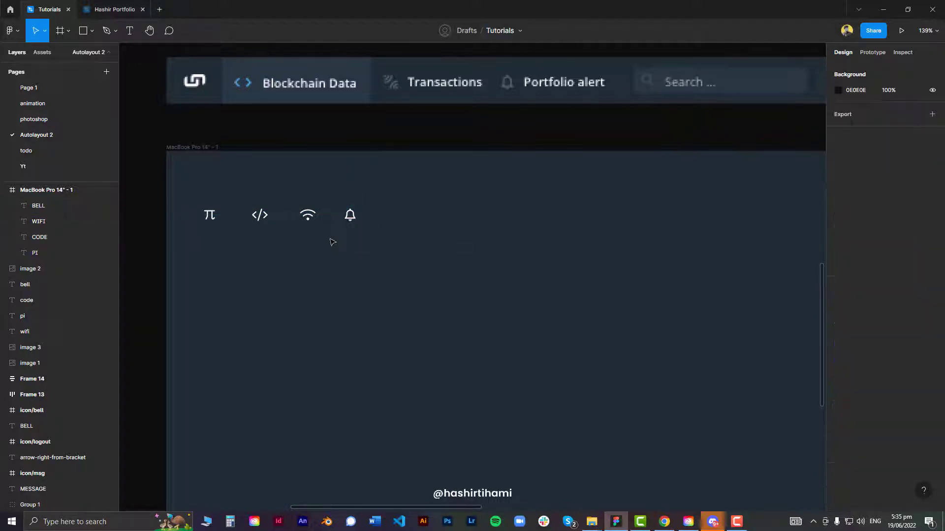
{"action": "left_click", "coordinate": [265, 221]}
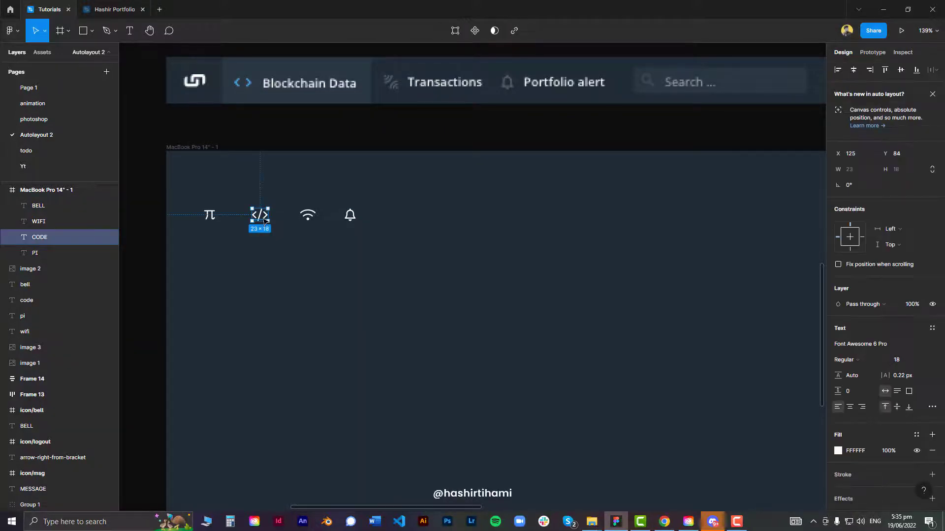
{"action": "left_click", "coordinate": [248, 202]}
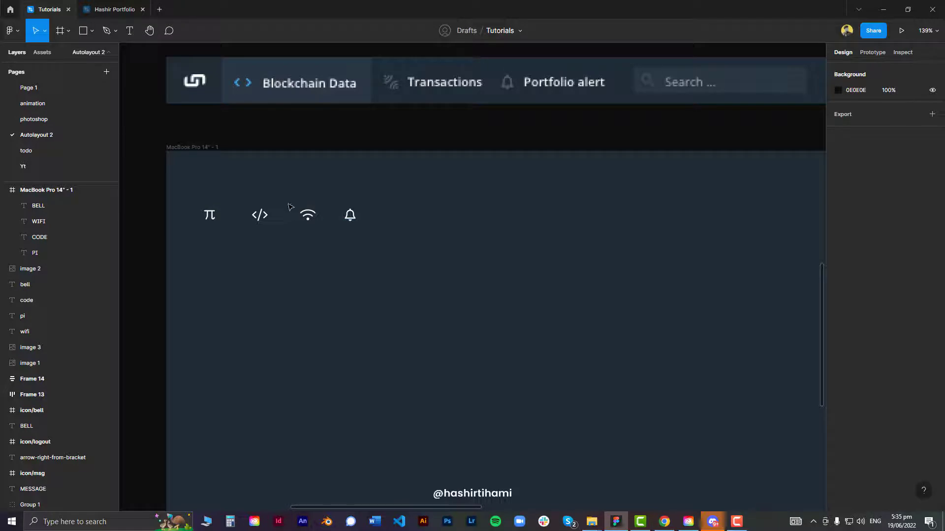
{"action": "left_click_drag", "start_coordinate": [248, 198], "coordinate": [377, 240]}
{"action": "left_click", "coordinate": [371, 186]}
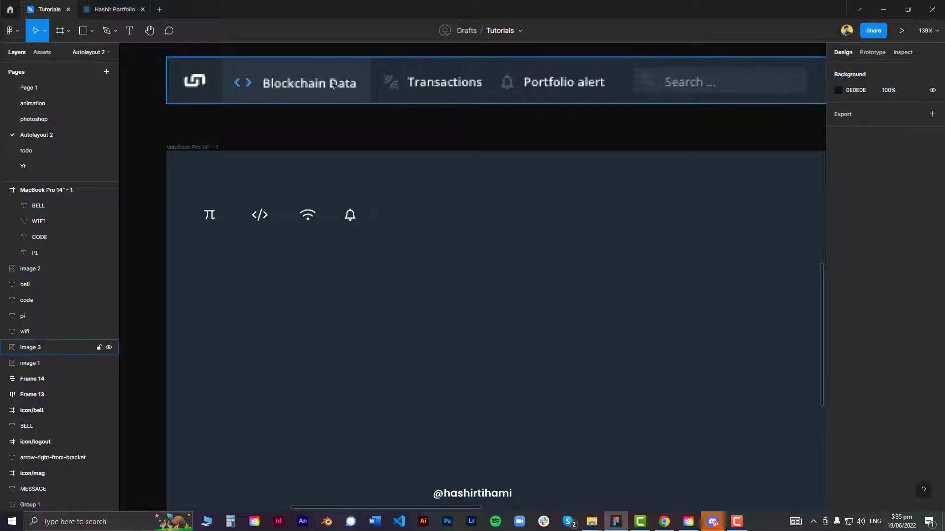
{"action": "scroll", "coordinate": [281, 84], "scroll_direction": "up", "scroll_amount": 1}
{"action": "left_click", "coordinate": [425, 146]}
{"action": "scroll", "coordinate": [426, 145], "scroll_direction": "down", "scroll_amount": 1}
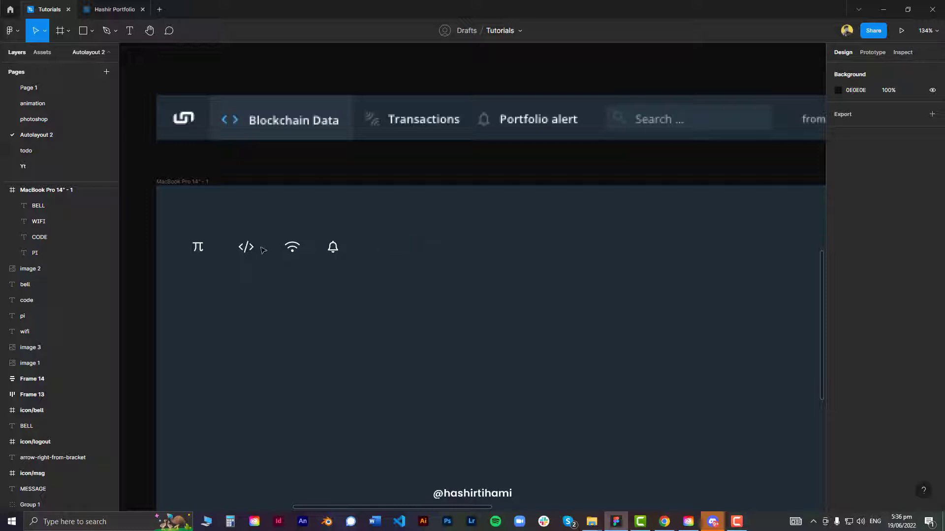
- Start a text layer below the icons and switch the text font to Cera Pro
{"action": "key", "text": "t"}
{"action": "left_click", "coordinate": [251, 291]}
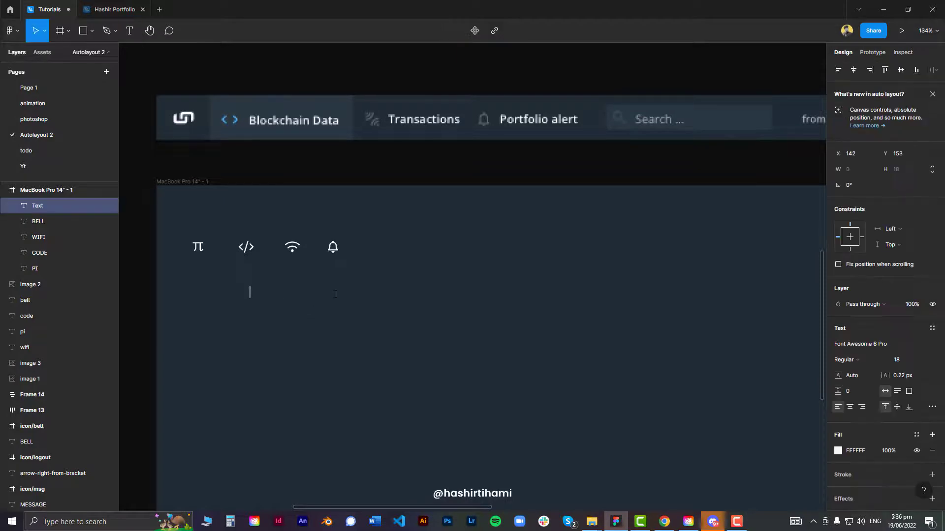
{"action": "type", "text": "bLOC"}
{"action": "key", "text": "BackSpace"}
{"action": "key", "text": "BackSpace"}
{"action": "key", "text": "BackSpace"}
{"action": "key", "text": "BackSpace"}
{"action": "left_click", "coordinate": [876, 344]}
{"action": "type", "text": "CE"}
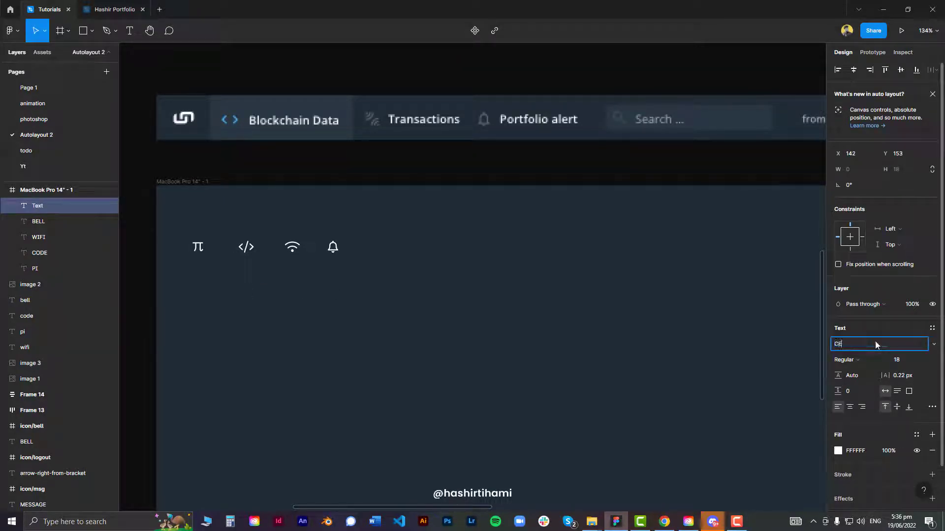
{"action": "type", "text": "ra Pro"}
{"action": "key", "text": "Return"}
{"action": "left_click", "coordinate": [277, 304]}
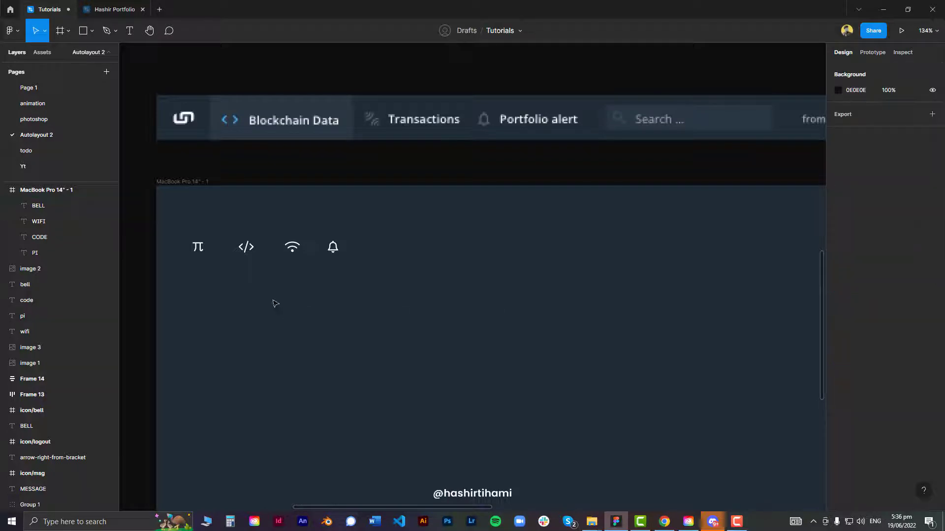
- Add the text label "Blockchain Data" below the row of icons
{"action": "key", "text": "t"}
{"action": "left_click", "coordinate": [262, 300]}
{"action": "type", "text": "BLOC"}
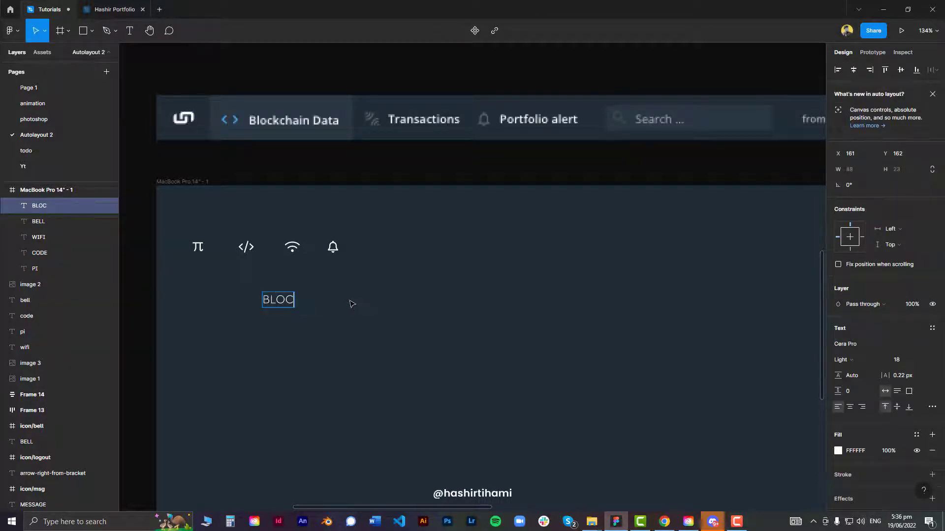
{"action": "key", "text": "BackSpace"}
{"action": "key", "text": "BackSpace"}
{"action": "key", "text": "BackSpace"}
{"action": "type", "text": "lockchain da"}
{"action": "key", "text": "BackSpace"}
{"action": "key", "text": "BackSpace"}
{"action": "type", "text": "Data"}
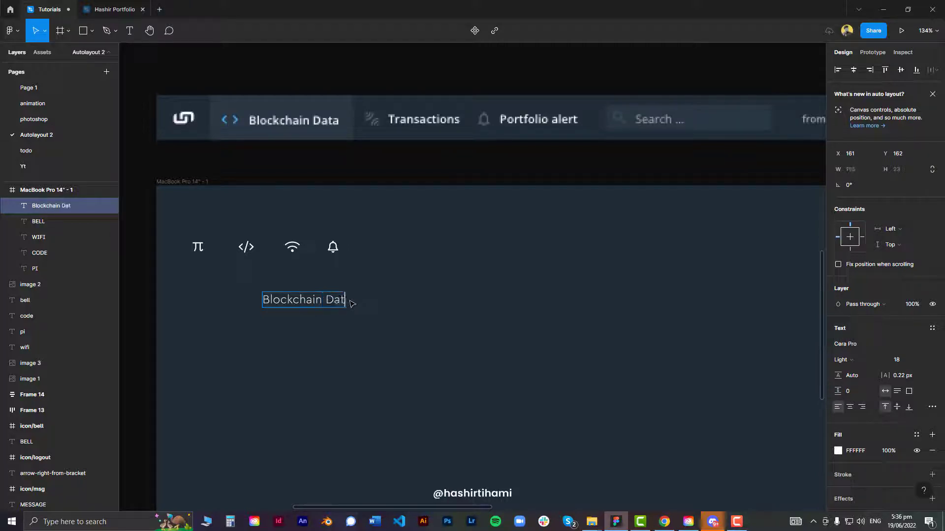
{"action": "left_click", "coordinate": [423, 313]}
- Duplicate the Blockchain Data label to its right and shift the wifi and bell icons right to free space after the code icon
{"action": "left_click_drag", "start_coordinate": [322, 302], "coordinate": [534, 305]}
{"action": "left_click_drag", "start_coordinate": [280, 228], "coordinate": [408, 249]}
- Place the original Blockchain Data label right beside the code icon and wrap both in an auto layout frame
{"action": "left_click_drag", "start_coordinate": [302, 299], "coordinate": [302, 246]}
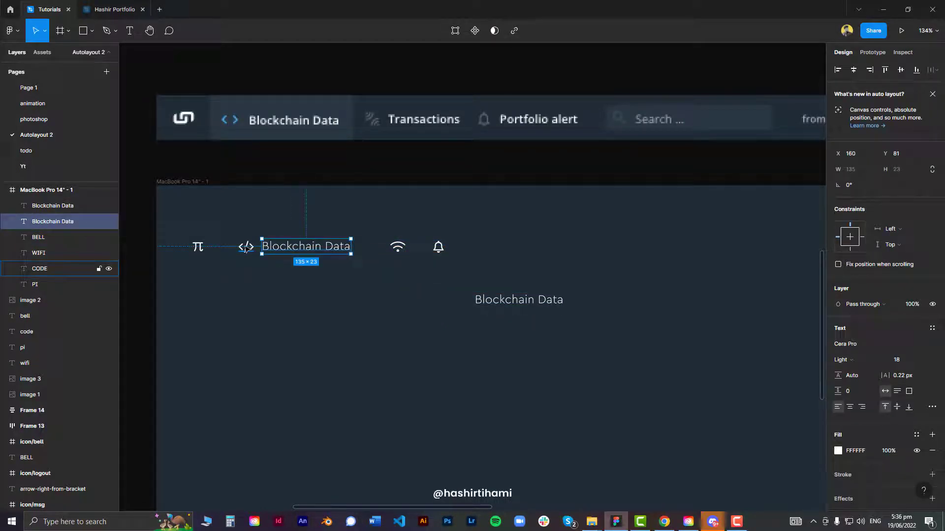
{"action": "left_click", "coordinate": [245, 248], "text": "shift"}
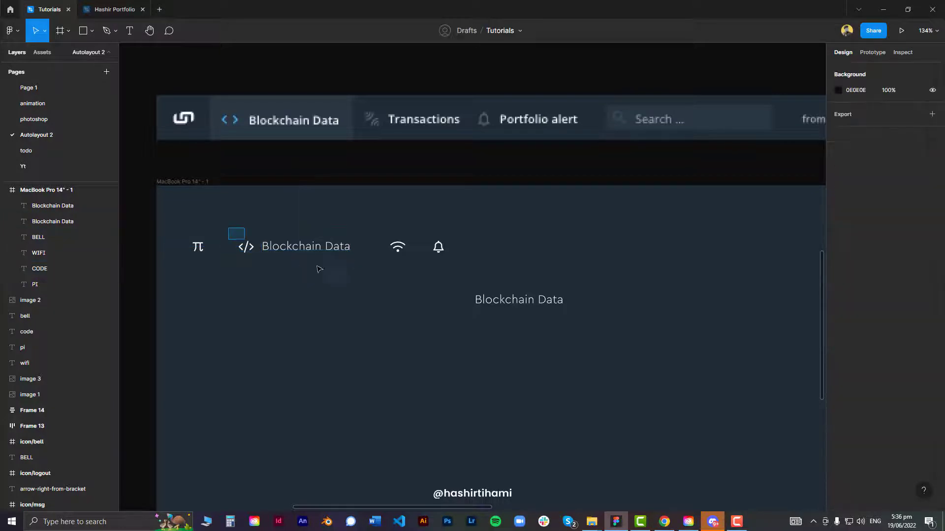
{"action": "key", "text": "shift+a"}
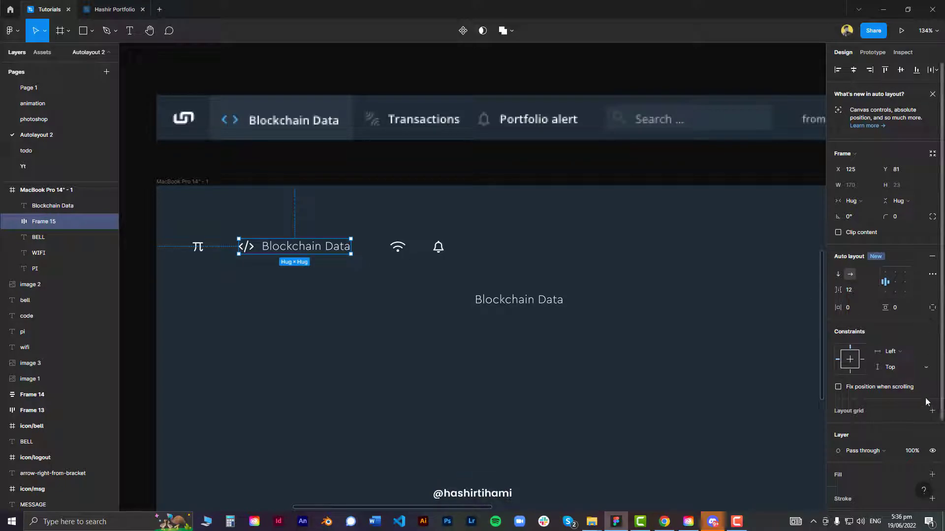
- Fill the Blockchain Data frame with colour 2B3844, sampled from the active tab in the reference image
{"action": "left_click", "coordinate": [932, 475]}
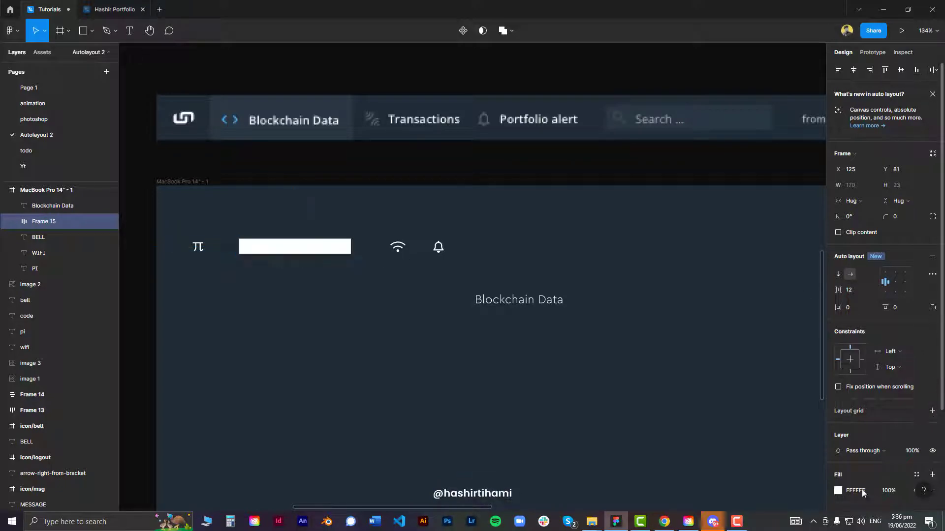
{"action": "left_click", "coordinate": [838, 491]}
{"action": "left_click", "coordinate": [722, 401]}
{"action": "left_click", "coordinate": [335, 106]}
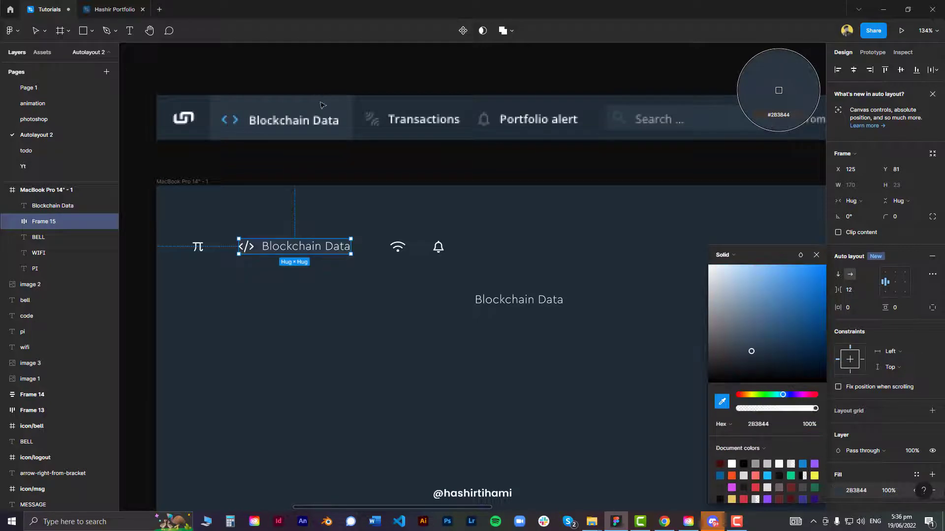
{"action": "left_click", "coordinate": [314, 163]}
{"action": "left_click", "coordinate": [301, 251]}
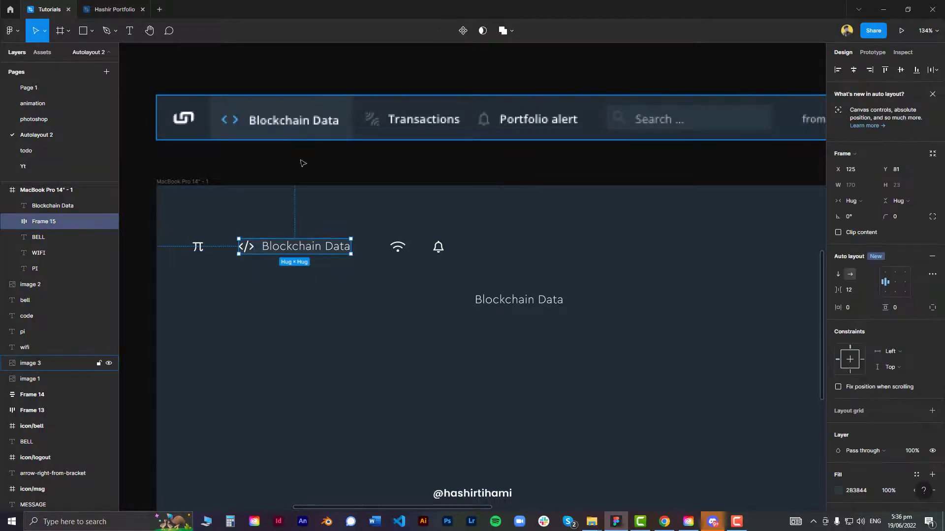
- Set the Blockchain Data frame's padding to 16 horizontal and 24 vertical, and move the frame to X 106, Y 31
{"action": "left_click", "coordinate": [861, 309]}
{"action": "type", "text": "16"}
{"action": "key", "text": "Tab"}
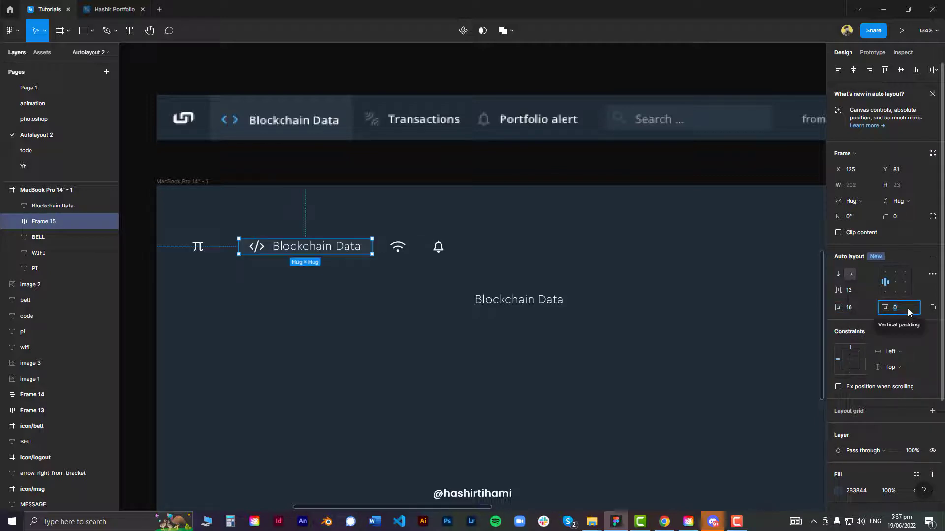
{"action": "type", "text": "24"}
{"action": "key", "text": "Return"}
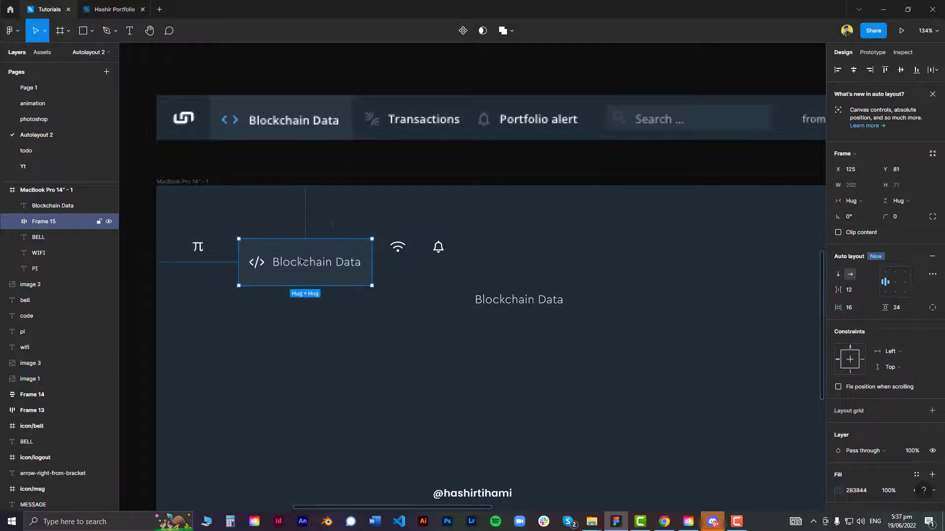
{"action": "left_click_drag", "start_coordinate": [302, 261], "coordinate": [288, 228]}
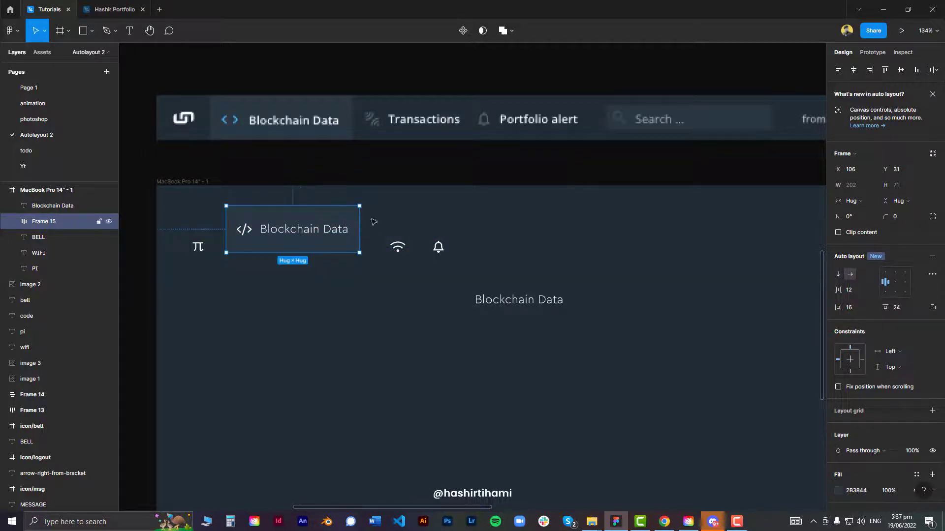
{"action": "left_click", "coordinate": [409, 211]}
- Set the font weight of the label inside the Blockchain Data frame to Bold
{"action": "double_click", "coordinate": [310, 231]}
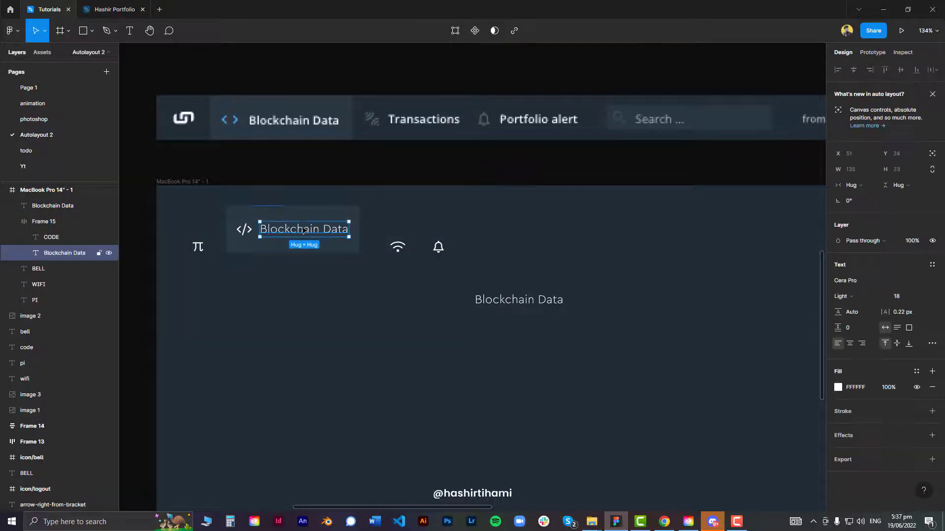
{"action": "left_click", "coordinate": [862, 300]}
{"action": "left_click", "coordinate": [861, 322]}
{"action": "left_click", "coordinate": [274, 317]}
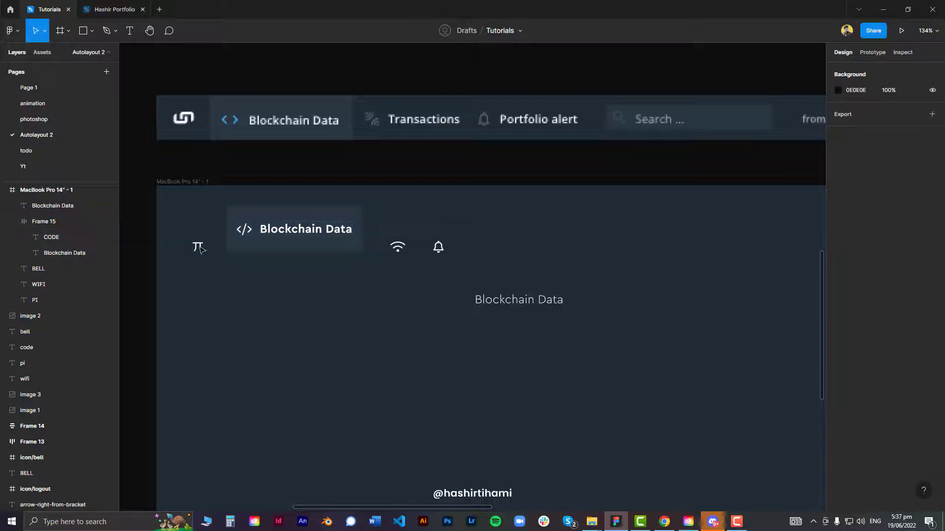
- Move the pi icon to X 38, Y 62 before the Blockchain Data tab and change its font weight
{"action": "left_click_drag", "start_coordinate": [199, 249], "coordinate": [188, 235]}
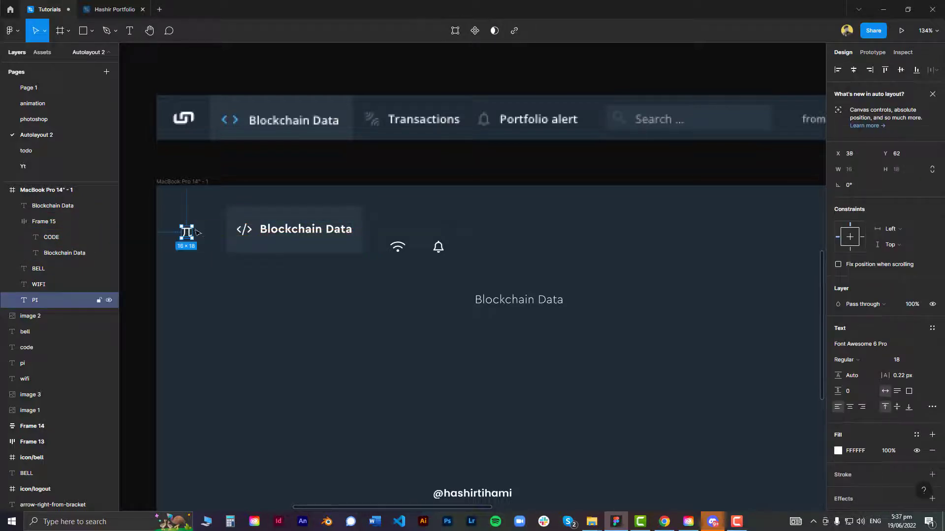
{"action": "left_click", "coordinate": [226, 295]}
{"action": "left_click", "coordinate": [188, 233]}
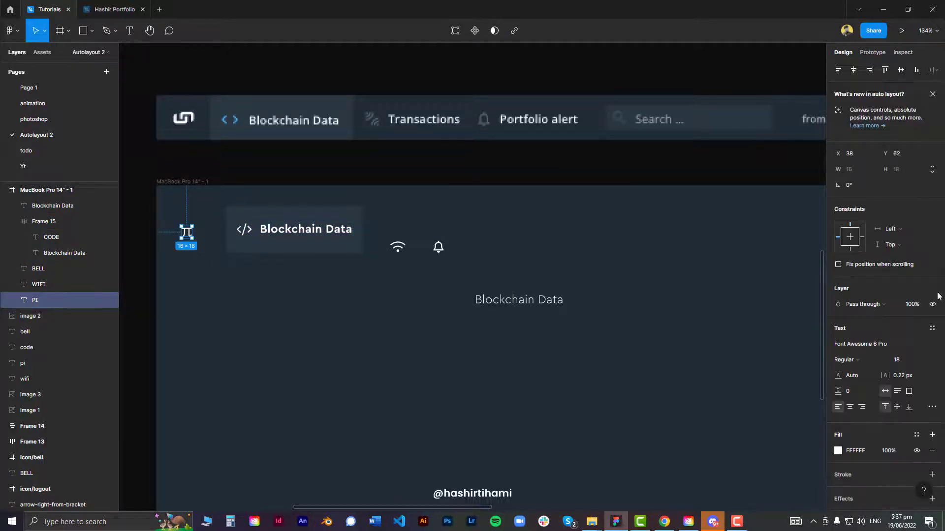
{"action": "left_click", "coordinate": [860, 362]}
{"action": "left_click", "coordinate": [861, 372]}
{"action": "left_click", "coordinate": [384, 333]}
{"action": "left_click", "coordinate": [187, 233]}
- Move the wifi and bell icons down below the Blockchain Data tab
{"action": "left_click", "coordinate": [308, 200]}
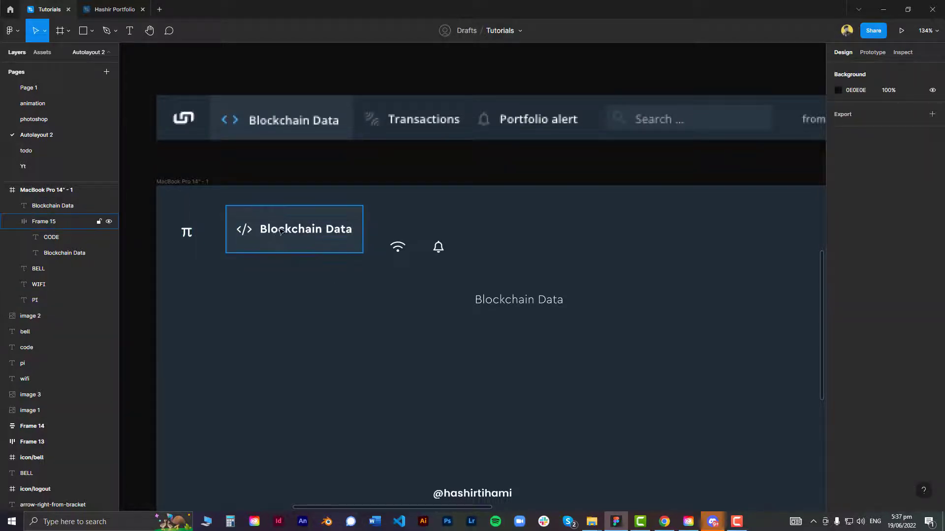
{"action": "left_click_drag", "start_coordinate": [386, 209], "coordinate": [369, 321]}
{"action": "left_click", "coordinate": [293, 229]}
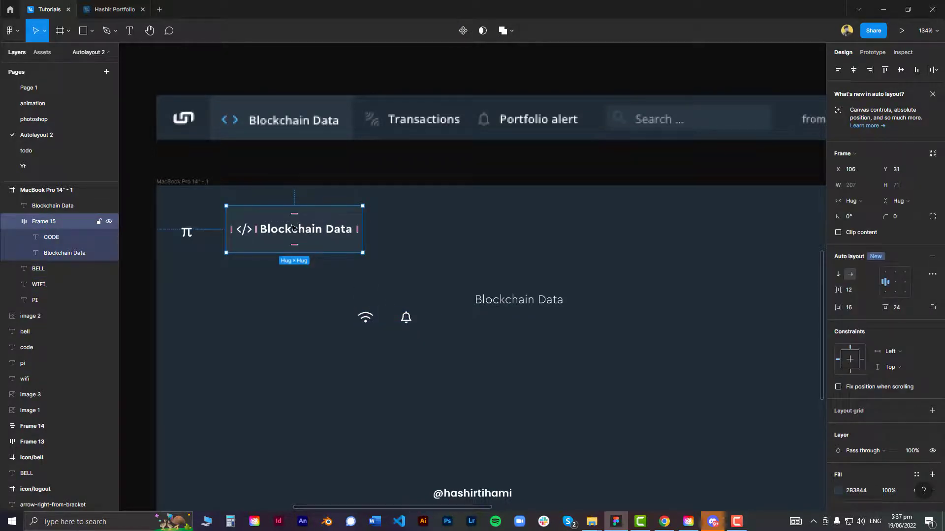
{"action": "left_click_drag", "start_coordinate": [286, 228], "coordinate": [435, 228]}
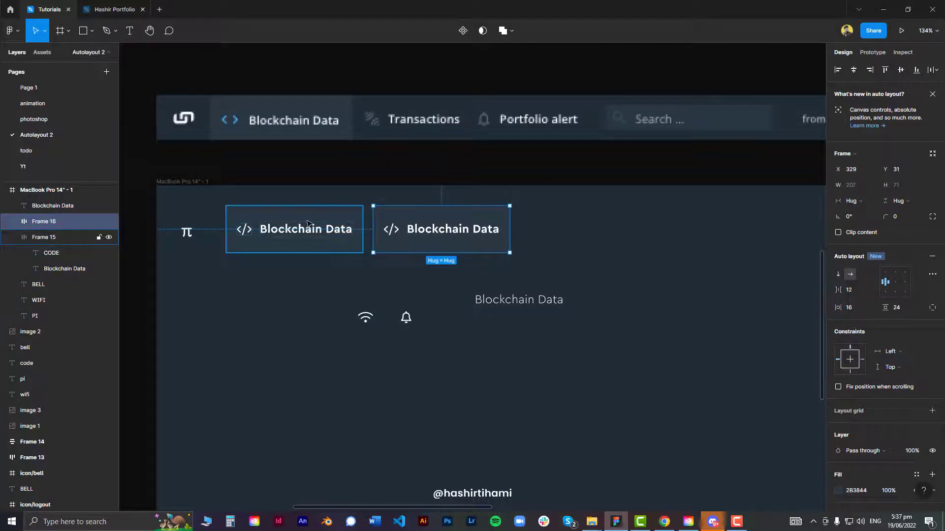
{"action": "key", "text": "Delete"}
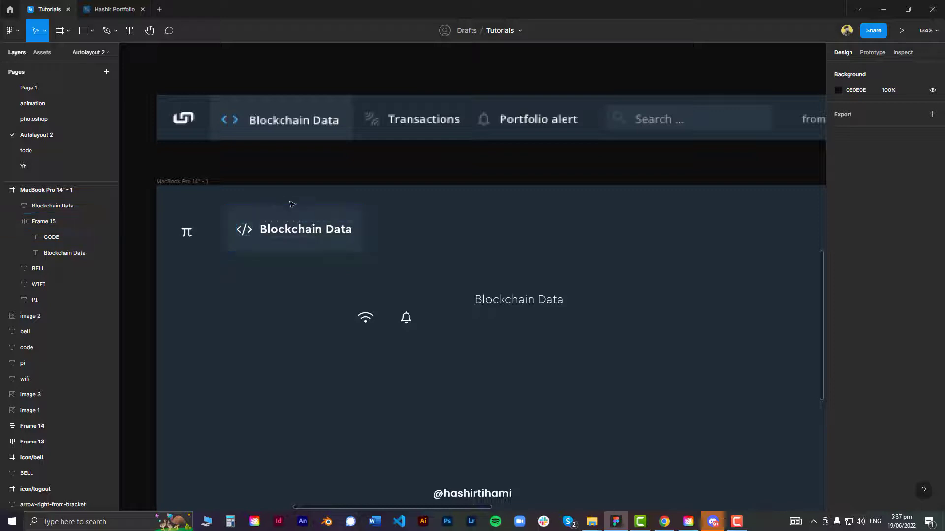
- Duplicate the whole Blockchain Data tab frame to its right at X 371, Y 31
{"action": "left_click", "coordinate": [297, 233], "text": "ctrl"}
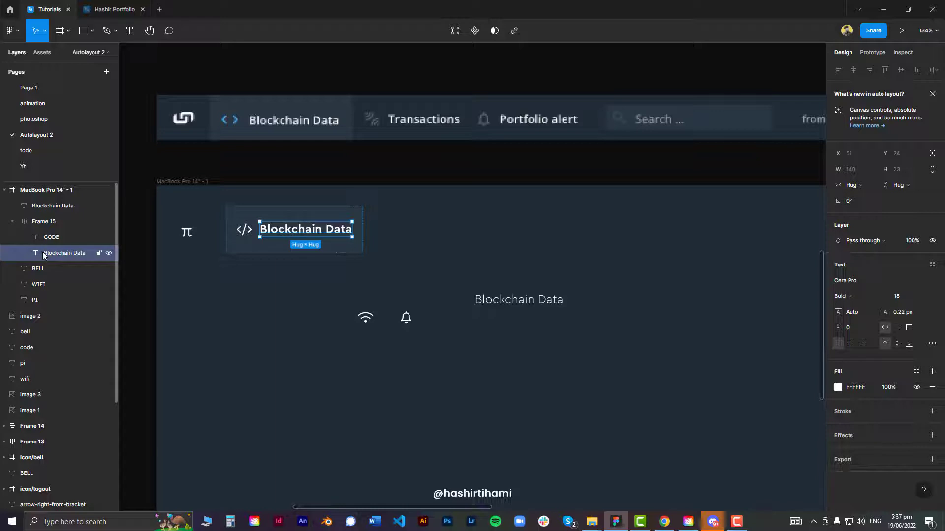
{"action": "left_click", "coordinate": [48, 223]}
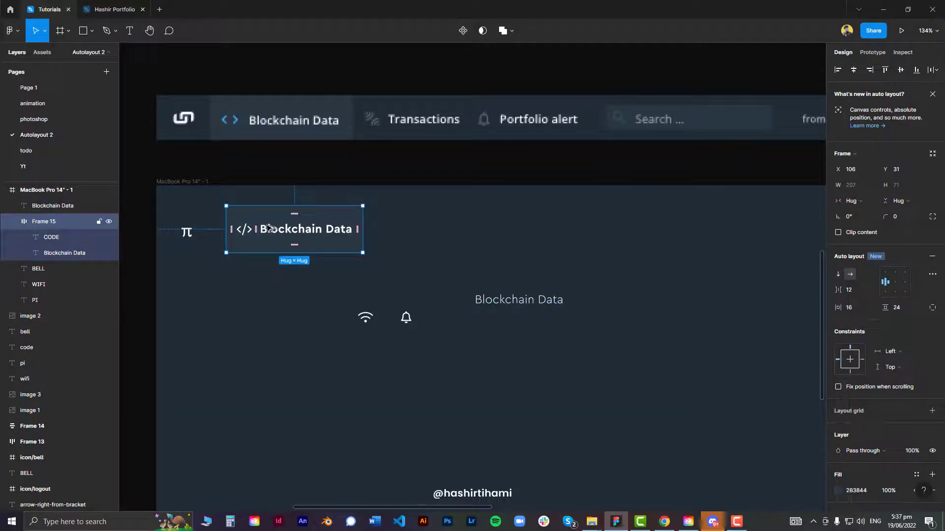
{"action": "left_click_drag", "start_coordinate": [269, 227], "coordinate": [442, 227]}
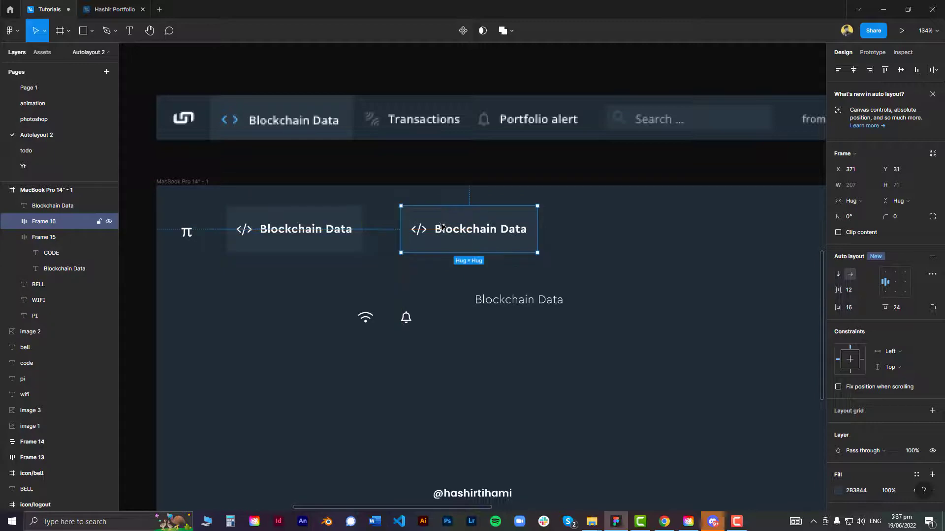
{"action": "left_click", "coordinate": [274, 195]}
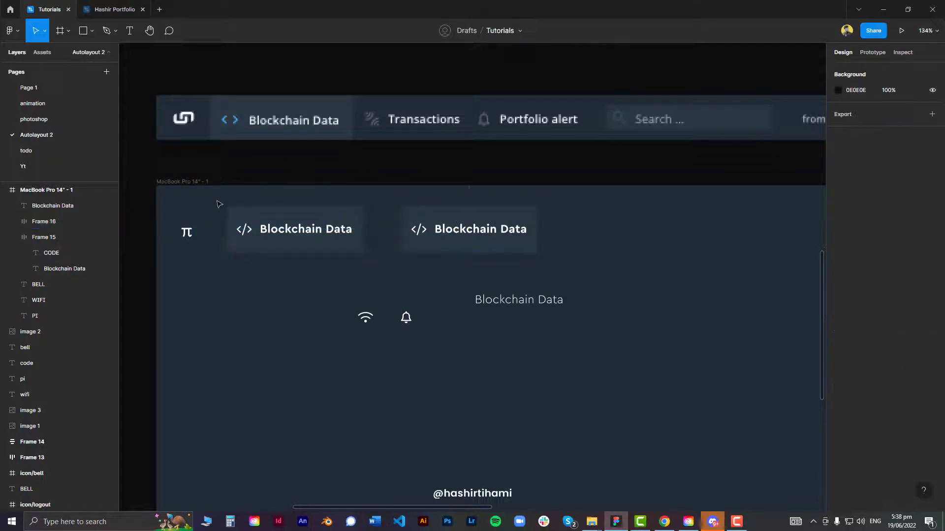
- Move the copied tab closer to the original at X 329 and fill it with colour 202C36, sampled from the reference bar's background
{"action": "left_click_drag", "start_coordinate": [220, 204], "coordinate": [586, 273]}
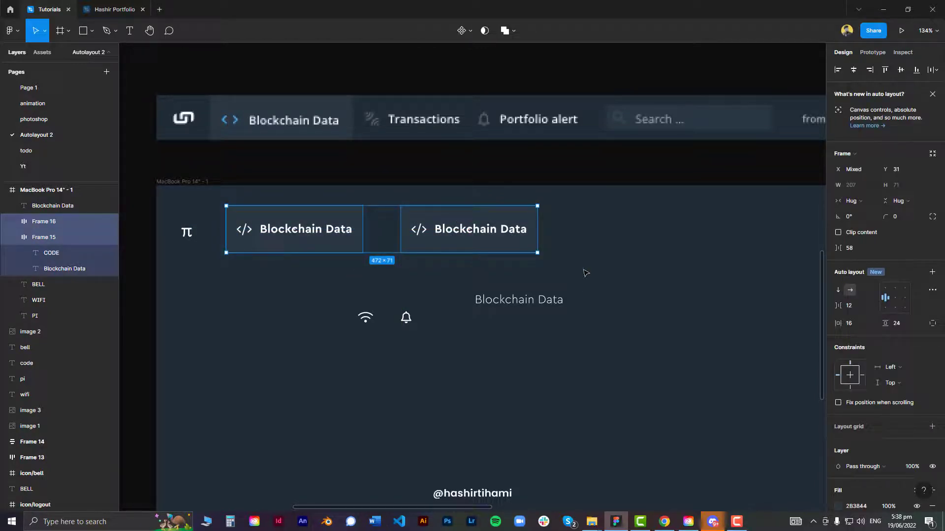
{"action": "left_click", "coordinate": [574, 263]}
{"action": "scroll", "coordinate": [451, 246], "scroll_direction": "down", "scroll_amount": 5}
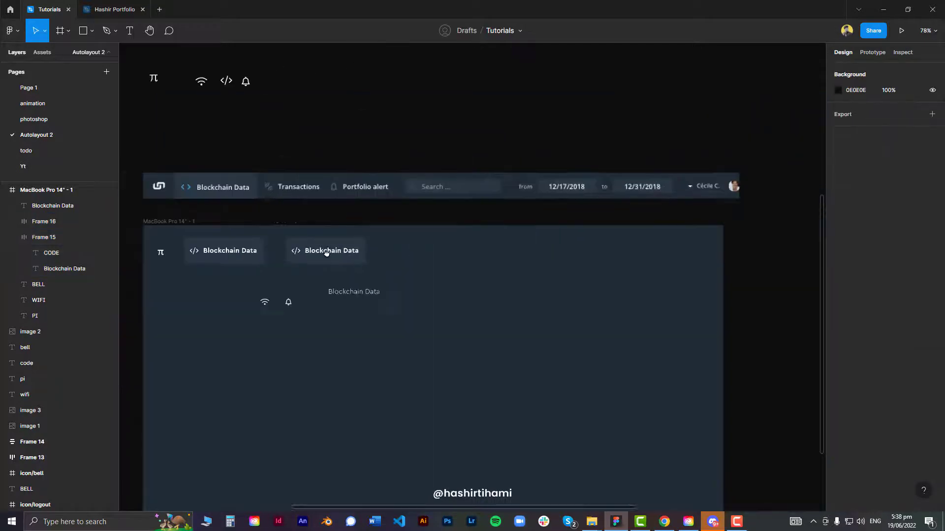
{"action": "scroll", "coordinate": [355, 242], "scroll_direction": "up", "scroll_amount": 3}
{"action": "left_click", "coordinate": [337, 239]}
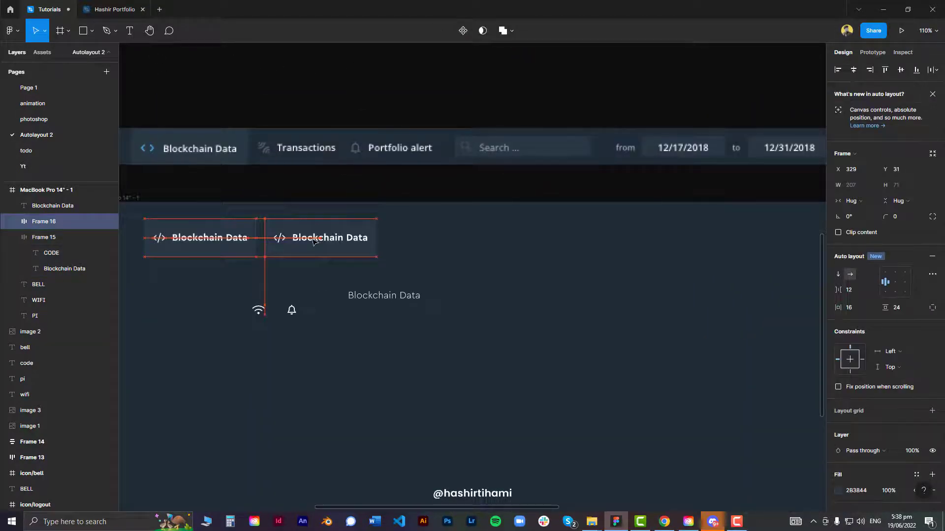
{"action": "key", "text": "i"}
{"action": "left_click", "coordinate": [337, 131]}
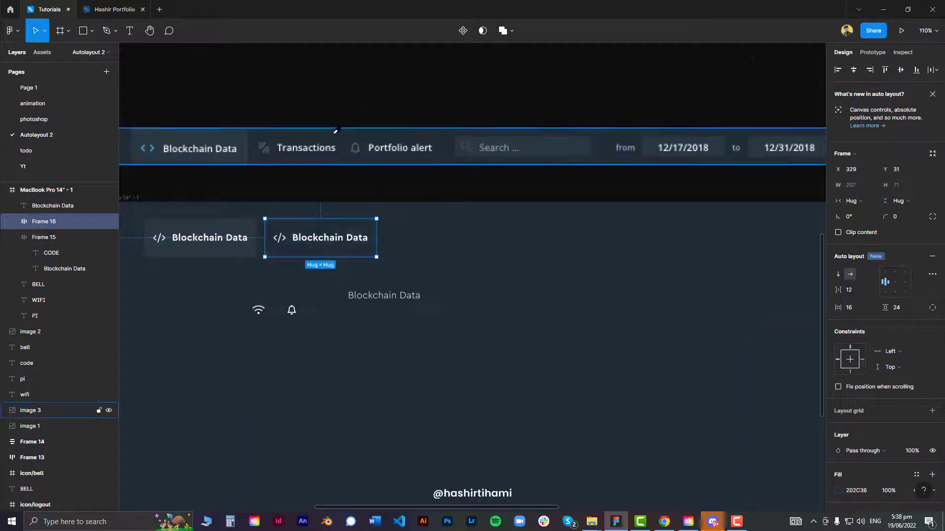
- Duplicate the second tab frame to its right at X 563, Y 31
{"action": "key", "text": "ctrl+d"}
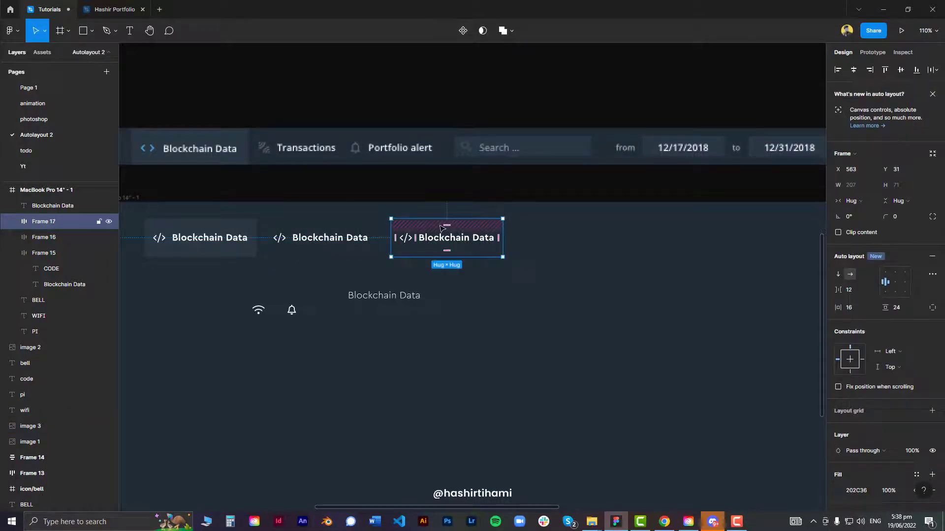
{"action": "left_click", "coordinate": [418, 137]}
{"action": "left_click", "coordinate": [527, 294]}
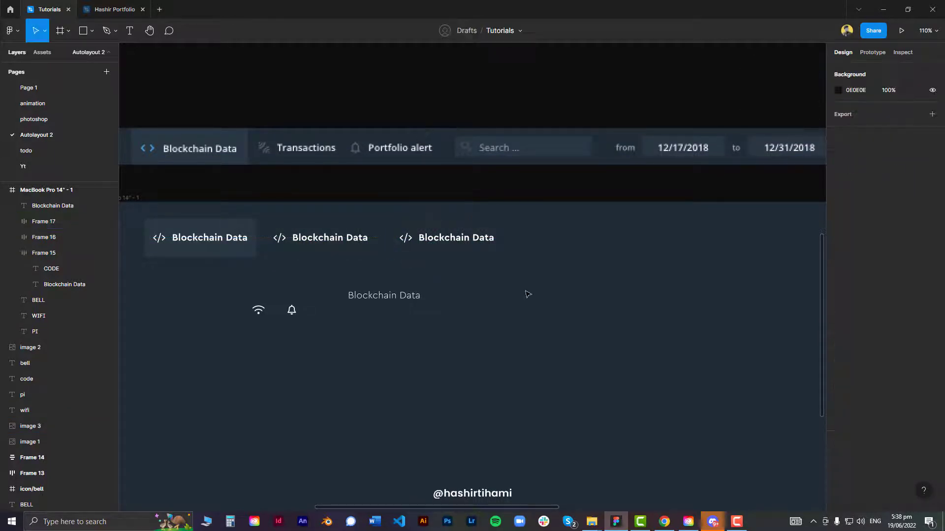
- Change the second tab's label to "Transactions" and set its font weight to Medium
{"action": "double_click", "coordinate": [320, 241]}
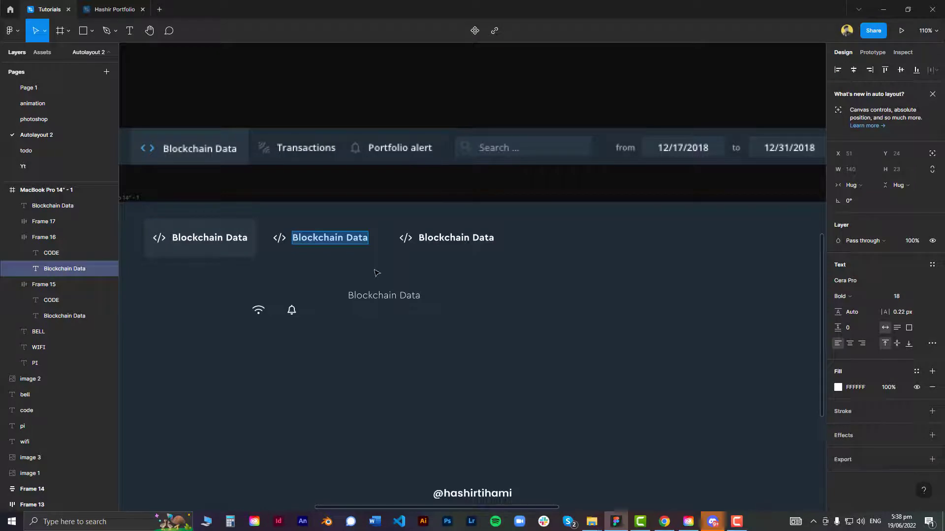
{"action": "type", "text": "Transa"}
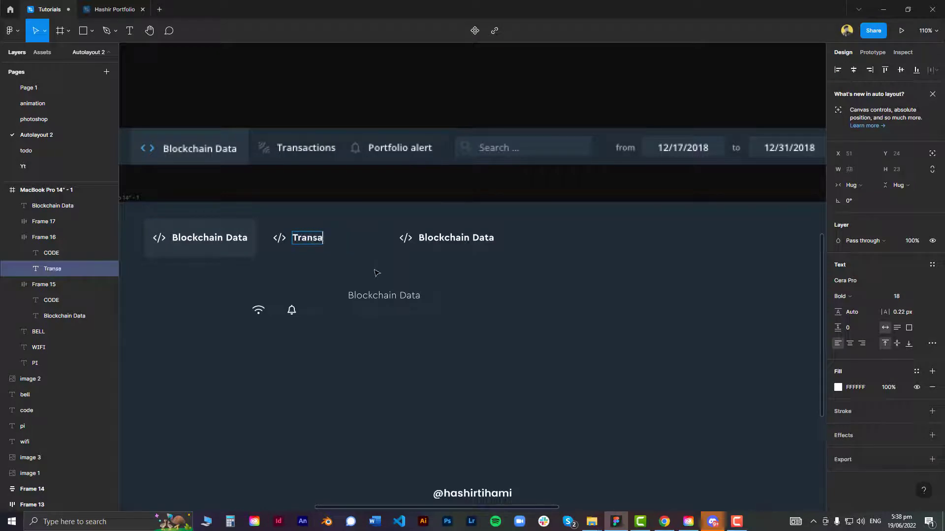
{"action": "type", "text": "ctions"}
{"action": "key", "text": "ctrl+a"}
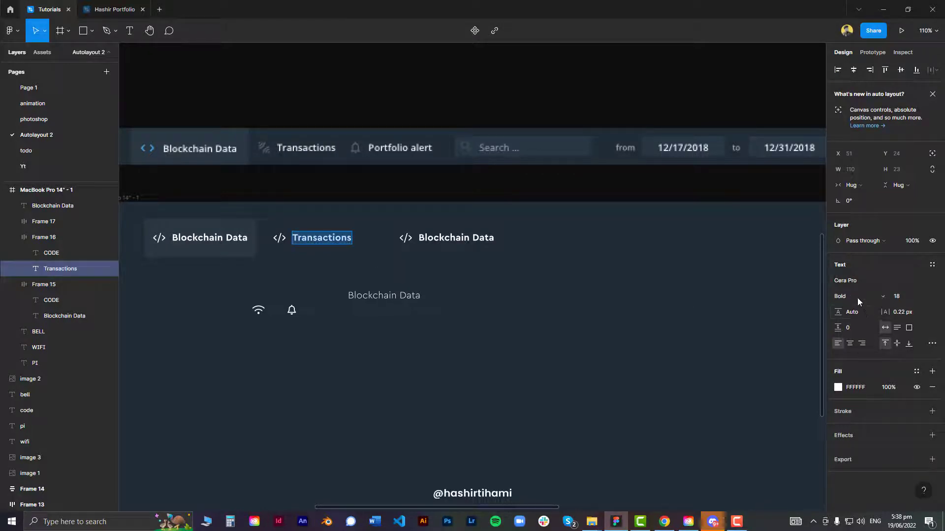
{"action": "left_click", "coordinate": [857, 297]}
{"action": "left_click", "coordinate": [859, 281]}
{"action": "key", "text": "Escape"}
- Change the third tab's label to "Portfolio alert"
{"action": "double_click", "coordinate": [453, 239]}
{"action": "key", "text": "Return"}
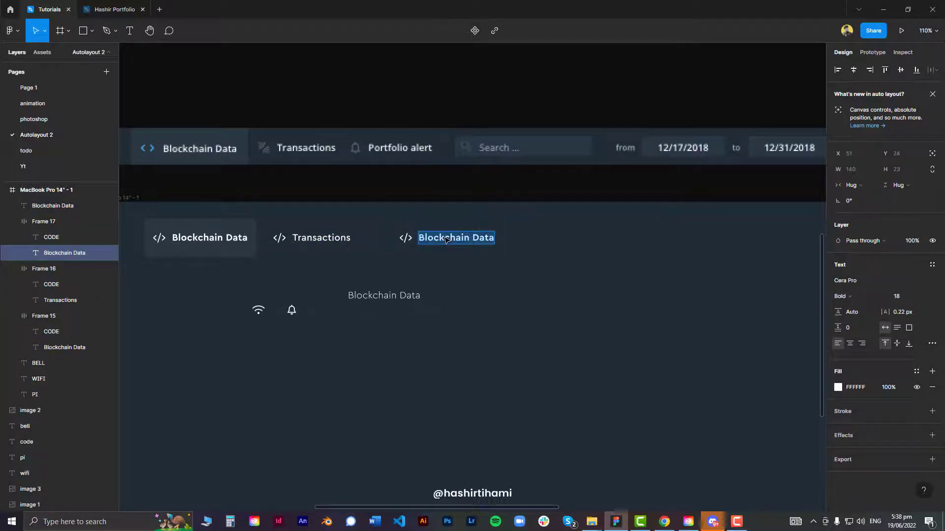
{"action": "type", "text": "Portfolio"}
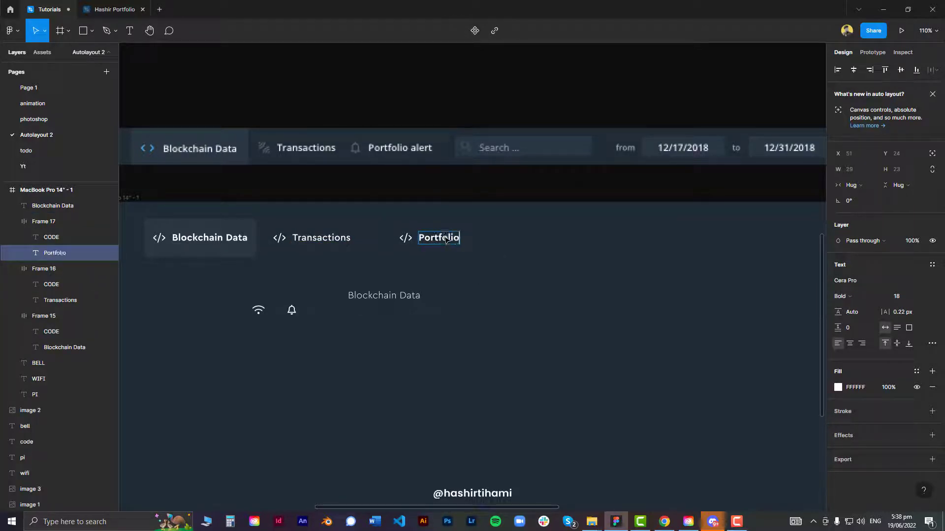
{"action": "type", "text": " alert"}
{"action": "key", "text": "Escape"}
{"action": "key", "text": "Escape"}
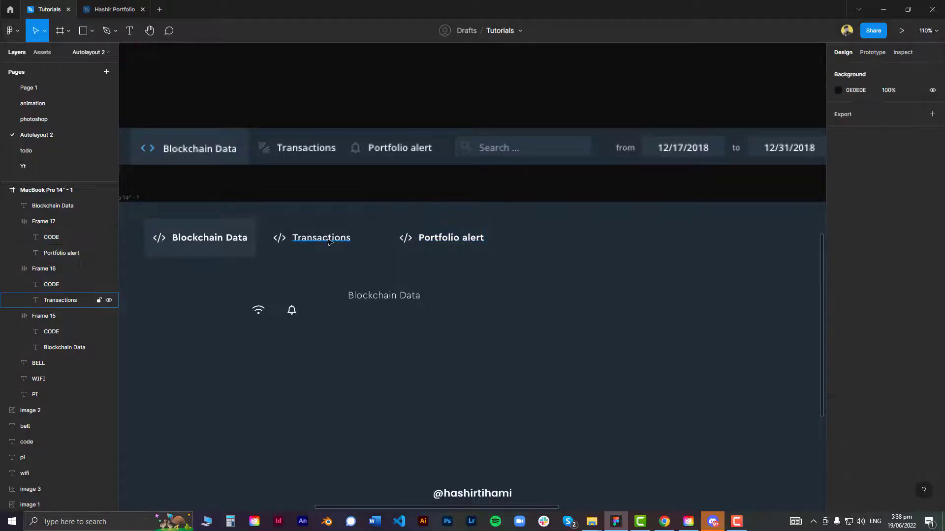
- Copy the Medium text style of the Transactions label onto the Portfolio alert label
{"action": "double_click", "coordinate": [328, 240]}
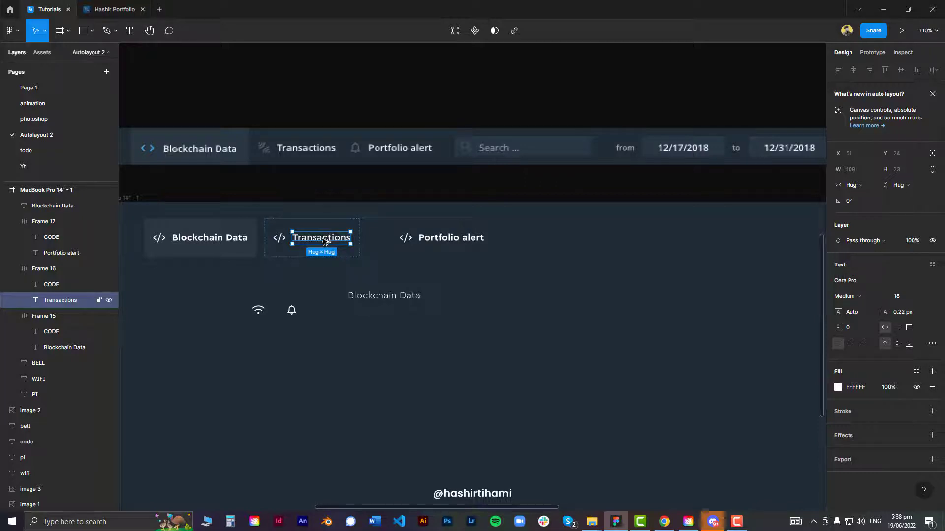
{"action": "left_click", "coordinate": [451, 240]}
{"action": "scroll", "coordinate": [449, 244], "scroll_direction": "up", "scroll_amount": 2}
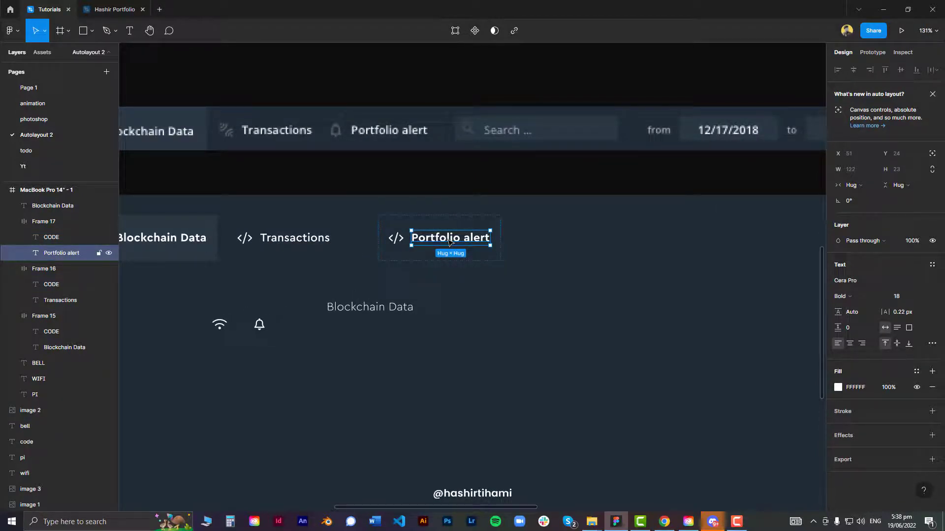
{"action": "left_click", "coordinate": [522, 277]}
- Cut the loose wifi icon and use it to replace the code icon in the Transactions tab
{"action": "left_click", "coordinate": [221, 326]}
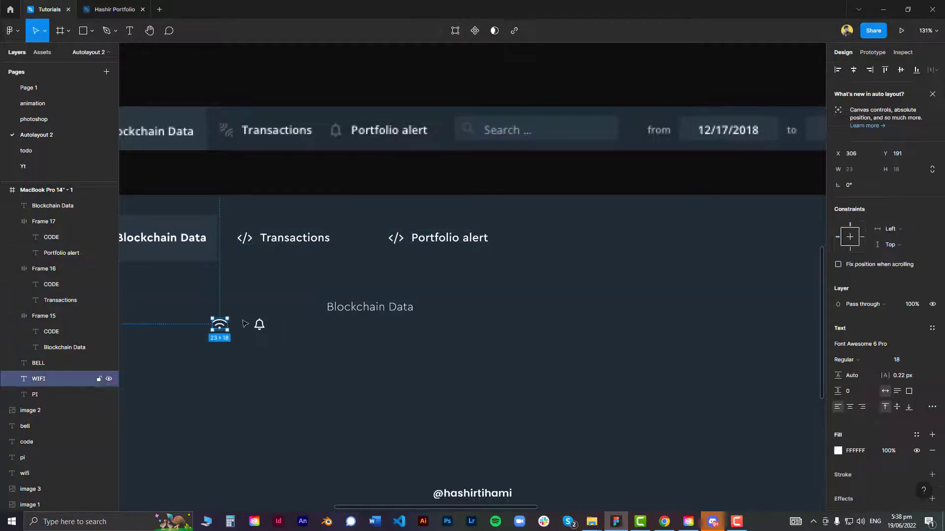
{"action": "scroll", "coordinate": [242, 240], "scroll_direction": "left", "scroll_amount": 3}
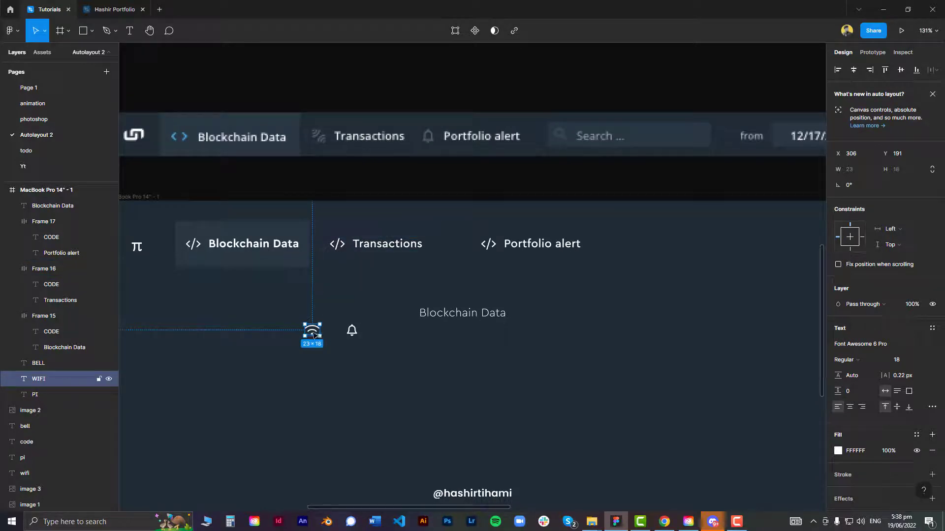
{"action": "key", "text": "Delete"}
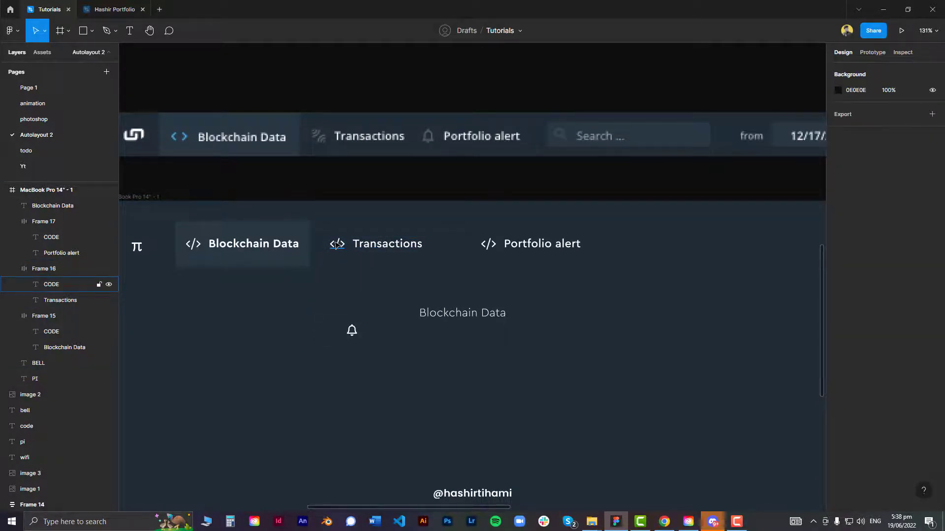
{"action": "left_click", "coordinate": [337, 245]}
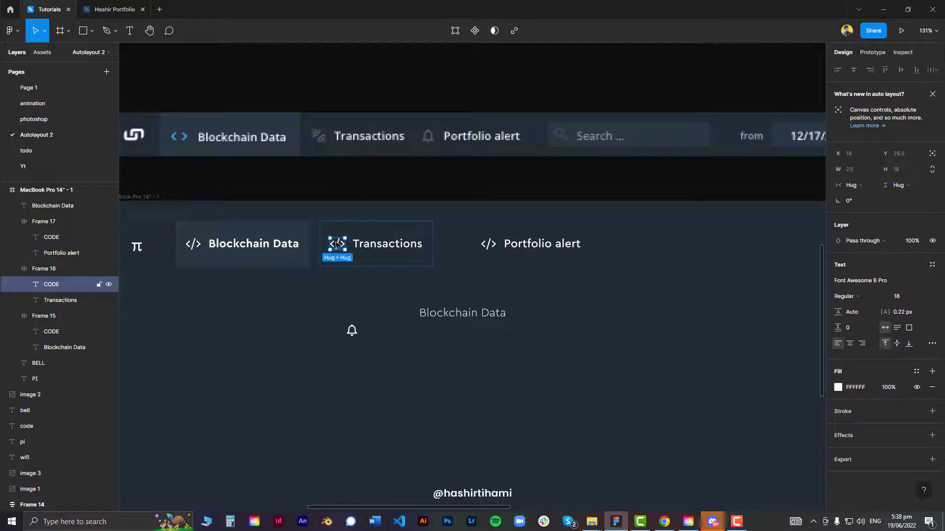
{"action": "key", "text": "ctrl+shift+r"}
- Cut the loose bell icon and use it to replace the code icon in the Portfolio alert tab
{"action": "left_click", "coordinate": [353, 334]}
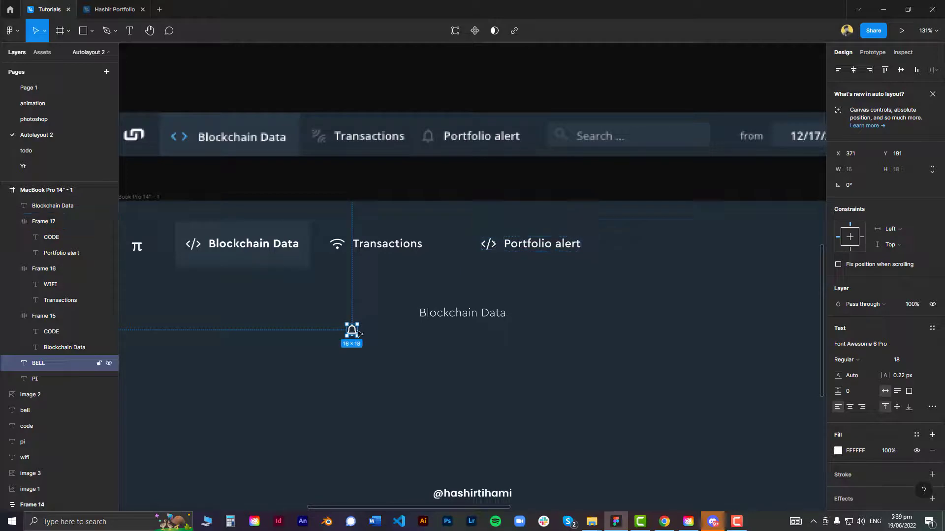
{"action": "key", "text": "Delete"}
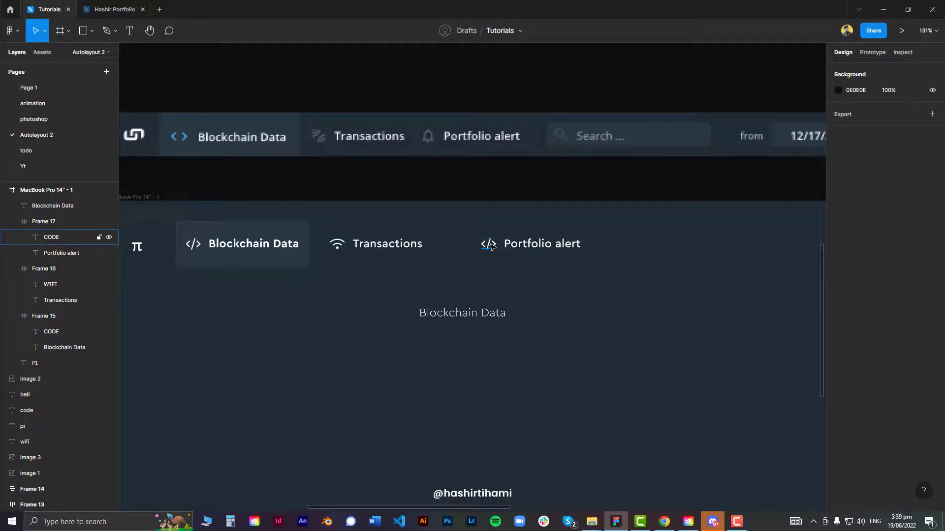
{"action": "left_click", "coordinate": [492, 247]}
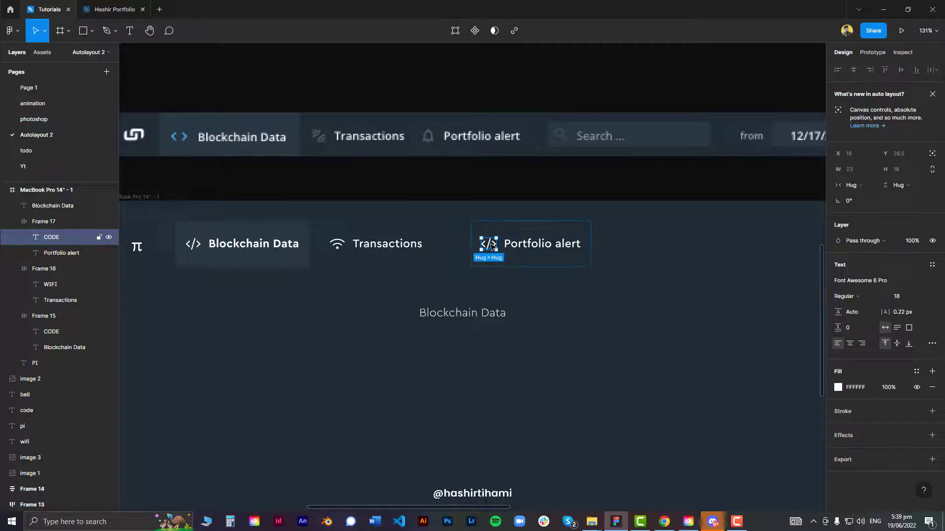
{"action": "key", "text": "ctrl+z"}
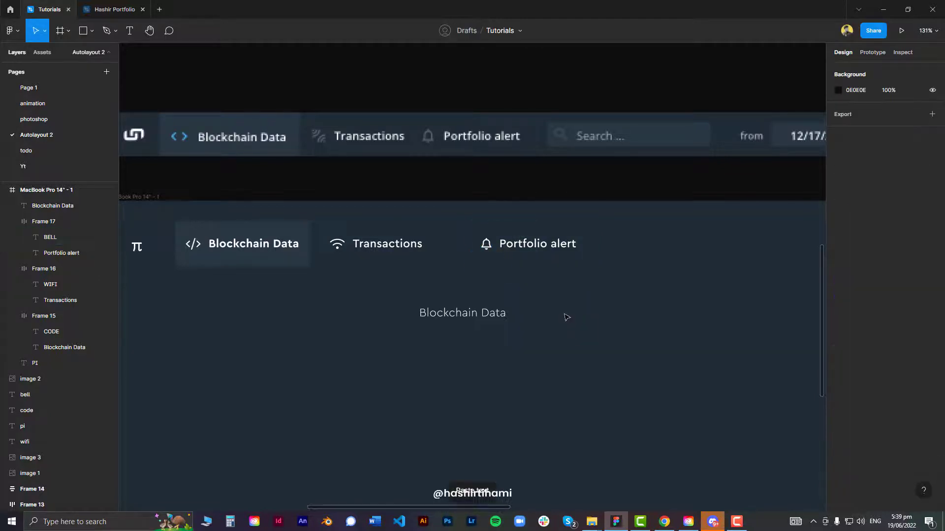
- Move the Portfolio alert tab closer to the Transactions tab, at X 528, Y 31
{"action": "scroll", "coordinate": [556, 281], "scroll_direction": "down", "scroll_amount": 1}
{"action": "left_click_drag", "start_coordinate": [595, 277], "coordinate": [535, 275]}
{"action": "left_click_drag", "start_coordinate": [494, 247], "coordinate": [476, 247]}
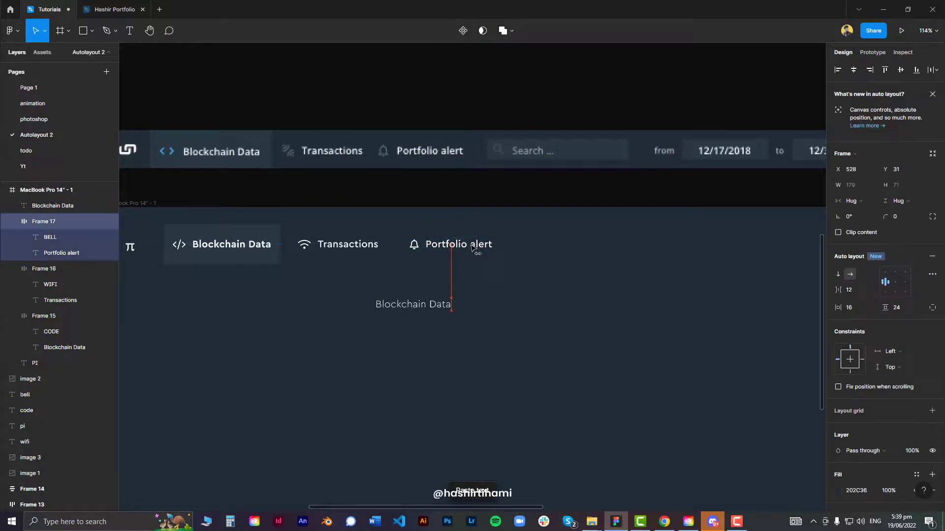
- Add a Font Awesome 6 Pro "search" icon at size 18 beside the Portfolio alert tab, placed at X 763, Y 51
{"action": "left_click_drag", "start_coordinate": [583, 213], "coordinate": [497, 202]}
{"action": "left_click", "coordinate": [472, 243]}
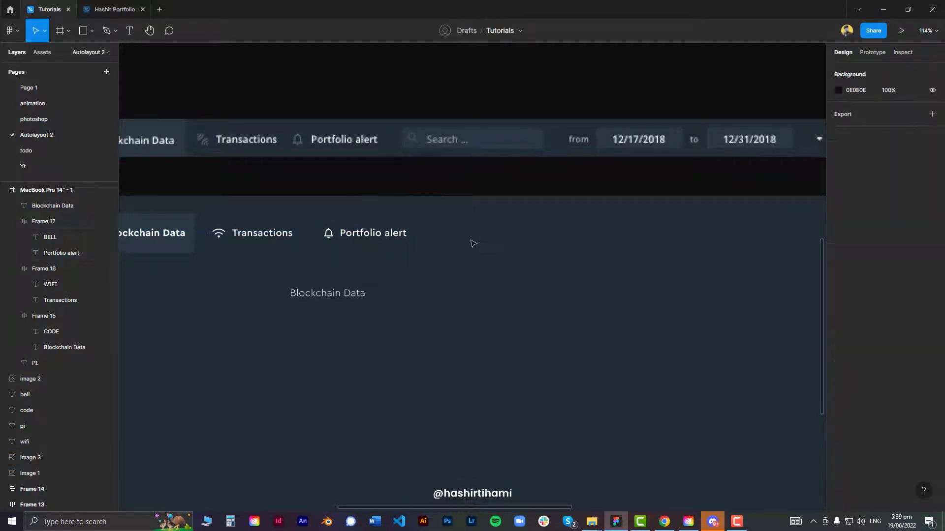
{"action": "key", "text": "t"}
{"action": "left_click", "coordinate": [471, 233]}
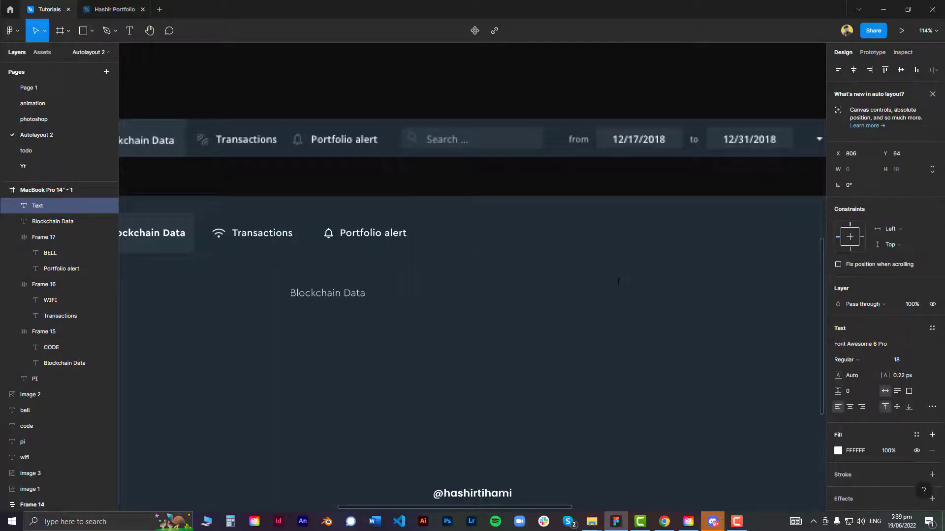
{"action": "type", "text": "search"}
{"action": "key", "text": "Escape"}
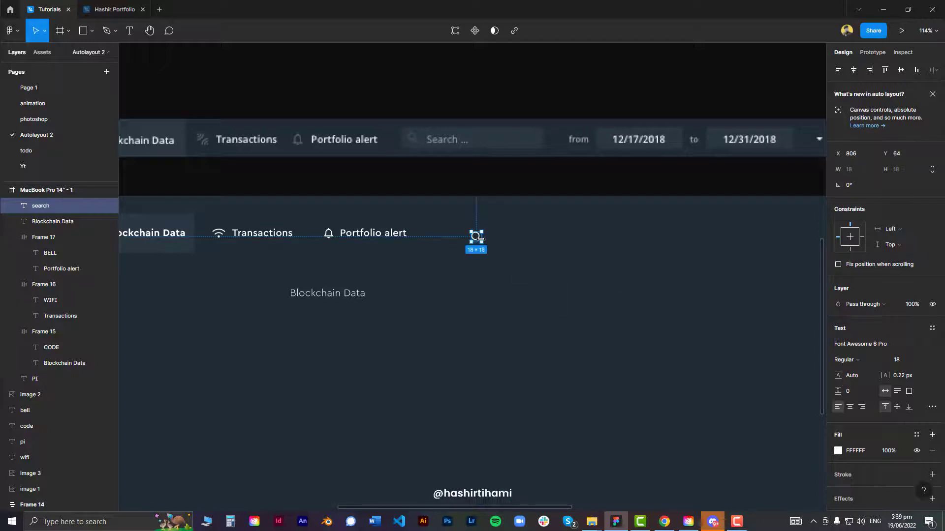
{"action": "left_click_drag", "start_coordinate": [477, 240], "coordinate": [453, 232]}
- Recolour the search icon with a colour sampled from the search field in the reference bar
{"action": "key", "text": "i"}
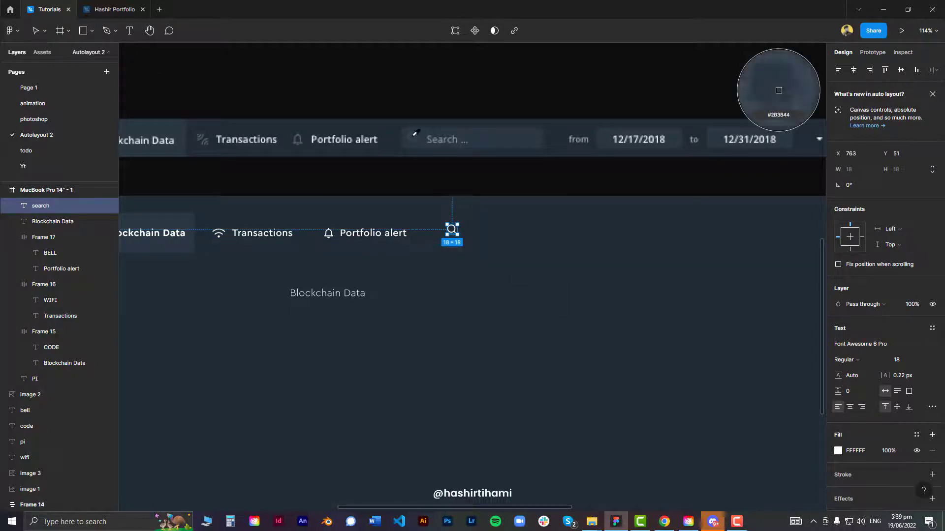
{"action": "left_click", "coordinate": [413, 138]}
{"action": "left_click", "coordinate": [472, 239]}
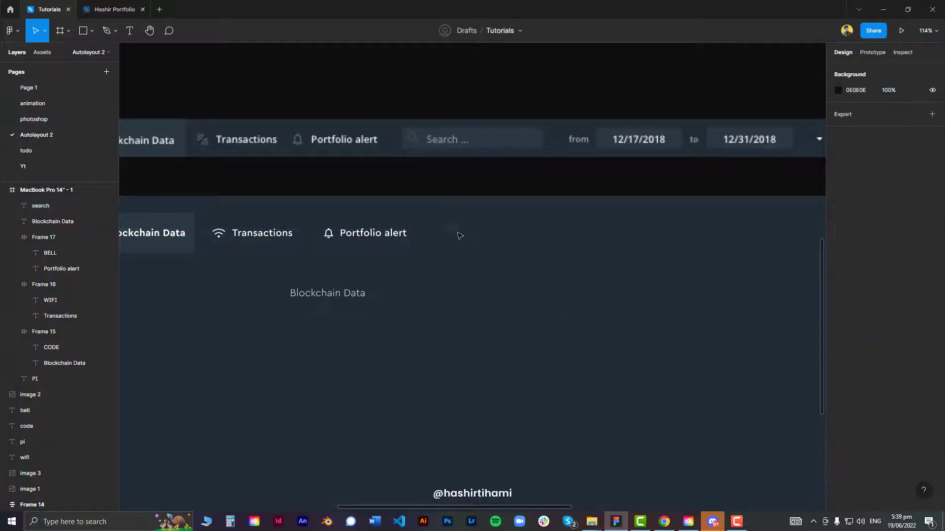
{"action": "left_click", "coordinate": [454, 231]}
{"action": "left_click", "coordinate": [394, 280]}
- Move the loose Blockchain Data text beside the search icon at X 805, Y 55 and change it to "Search..."
{"action": "left_click_drag", "start_coordinate": [334, 294], "coordinate": [510, 235]}
{"action": "type", "text": "Search..."}
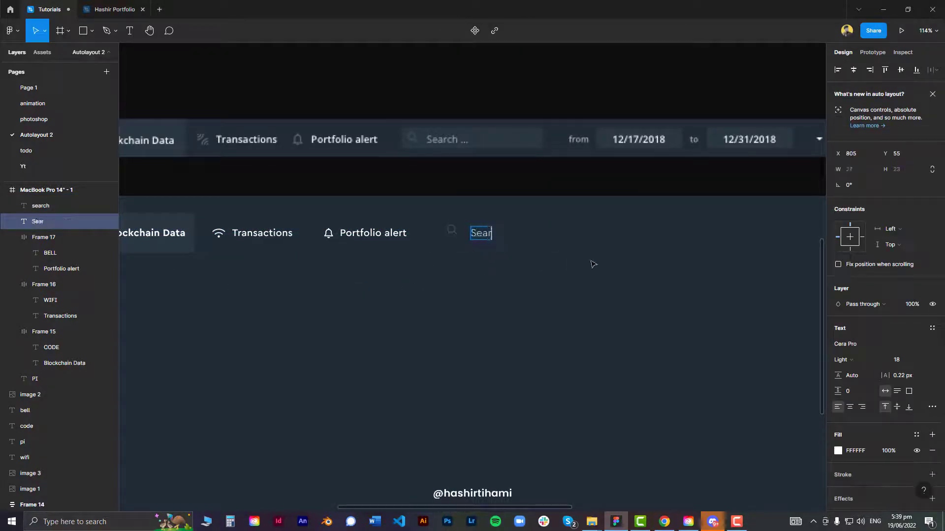
{"action": "left_click", "coordinate": [616, 294]}
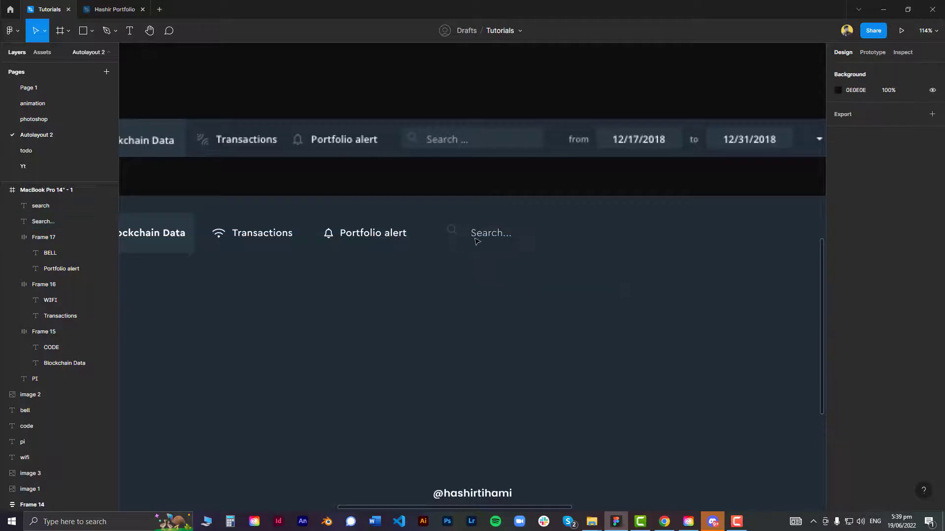
- Wrap the search icon and the "Search..." text in a horizontal auto layout frame with 8 spacing between items
{"action": "left_click", "coordinate": [475, 237]}
{"action": "left_click_drag", "start_coordinate": [440, 214], "coordinate": [533, 265]}
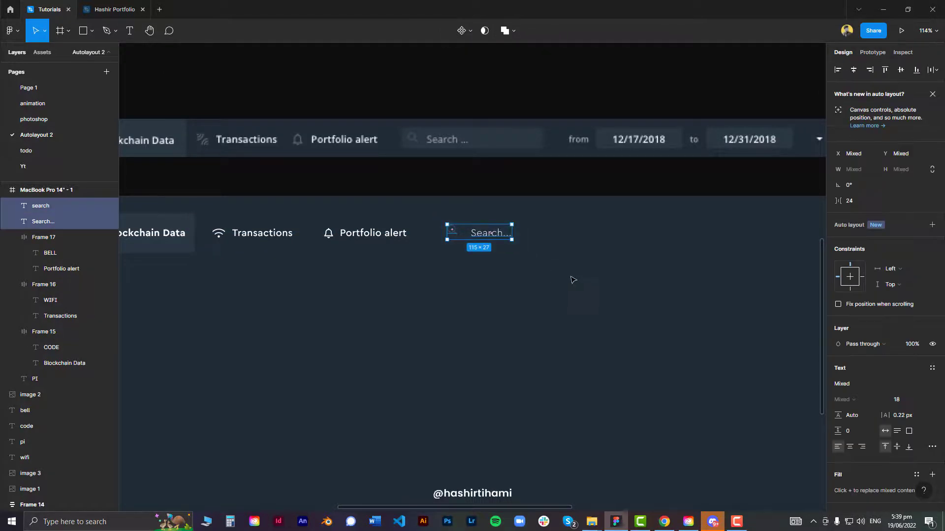
{"action": "key", "text": "shift+a"}
{"action": "left_click", "coordinate": [856, 294]}
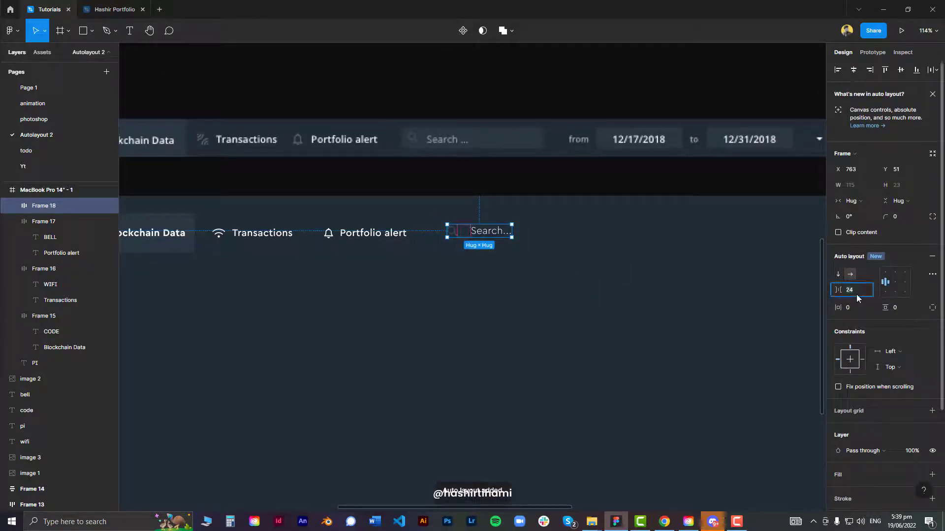
{"action": "type", "text": "8"}
{"action": "key", "text": "Return"}
{"action": "left_click", "coordinate": [356, 280]}
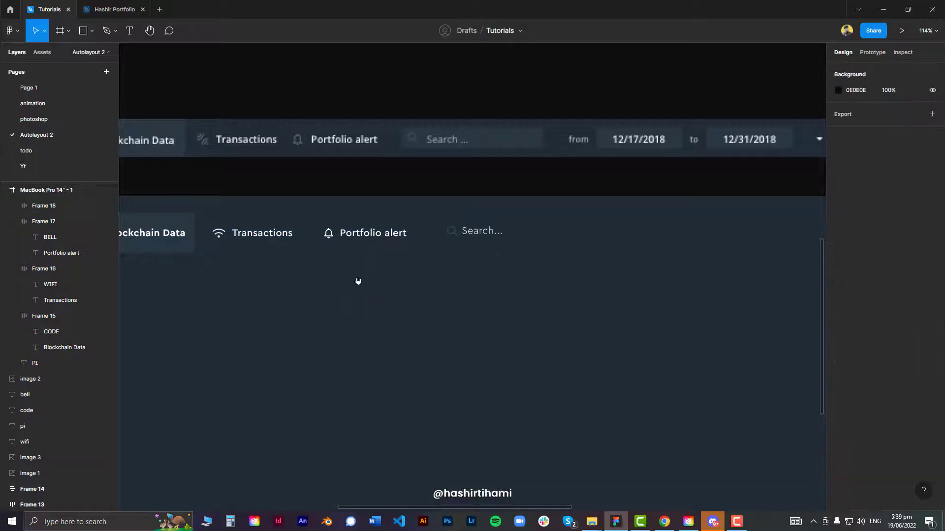
- Check the auto layout item spacing shared by the Blockchain Data, Transactions and Portfolio alert tabs
{"action": "left_click_drag", "start_coordinate": [358, 281], "coordinate": [448, 289]}
{"action": "left_click", "coordinate": [255, 247]}
{"action": "left_click", "coordinate": [340, 248], "text": "shift"}
{"action": "left_click", "coordinate": [494, 251], "text": "shift"}
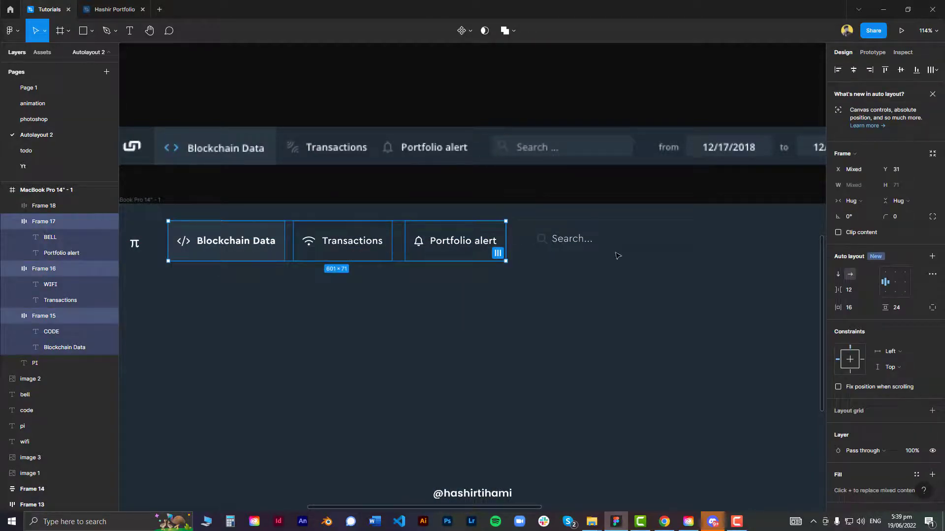
{"action": "left_click", "coordinate": [859, 293]}
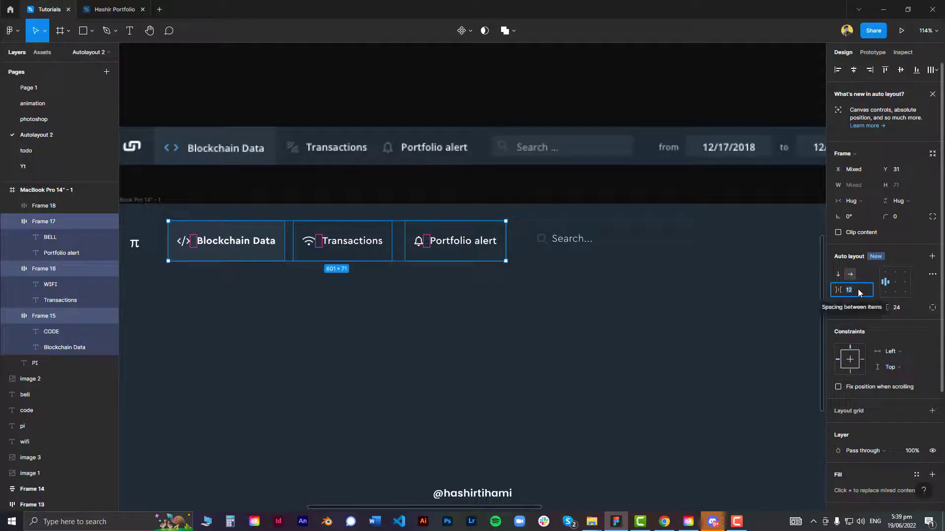
{"action": "left_click", "coordinate": [595, 342]}
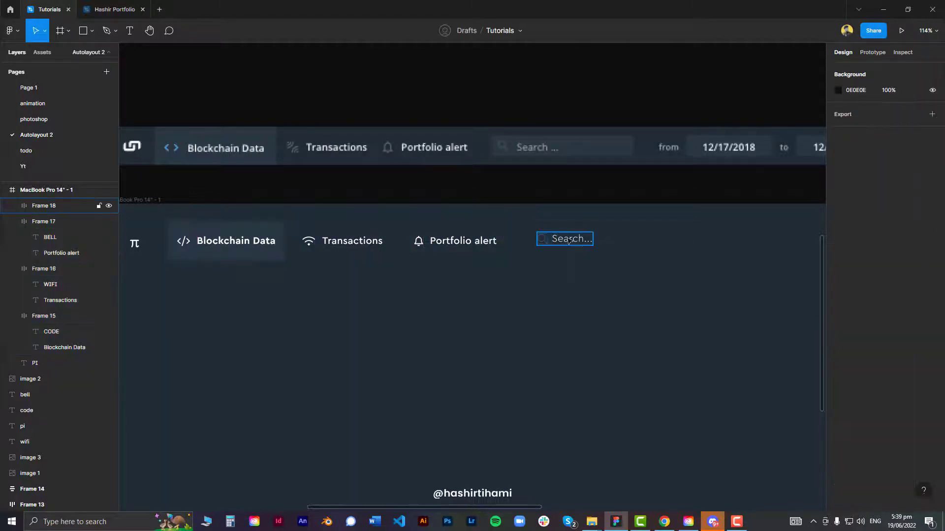
- Fill the search frame with colour 283844, sampled from the reference bar's search field
{"action": "scroll", "coordinate": [635, 242], "scroll_direction": "right", "scroll_amount": 3}
{"action": "left_click", "coordinate": [441, 238]}
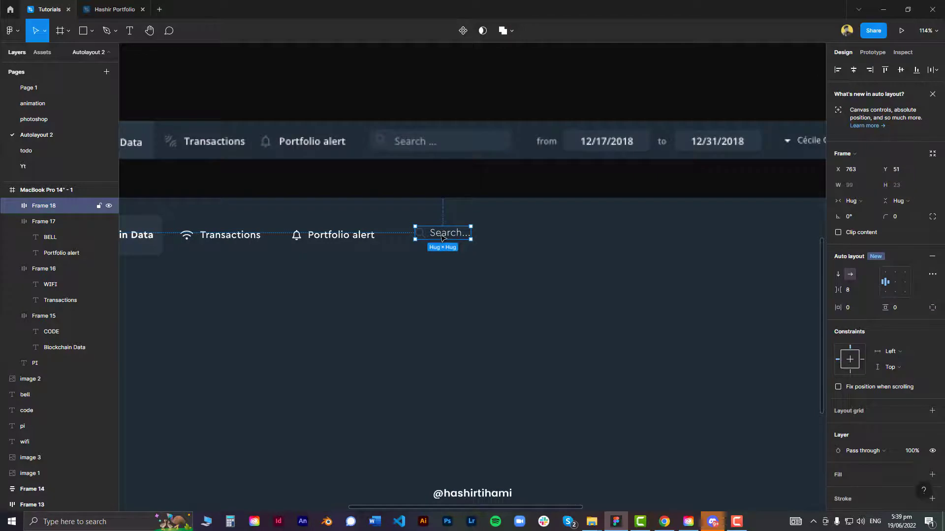
{"action": "key", "text": "i"}
{"action": "left_click", "coordinate": [464, 138]}
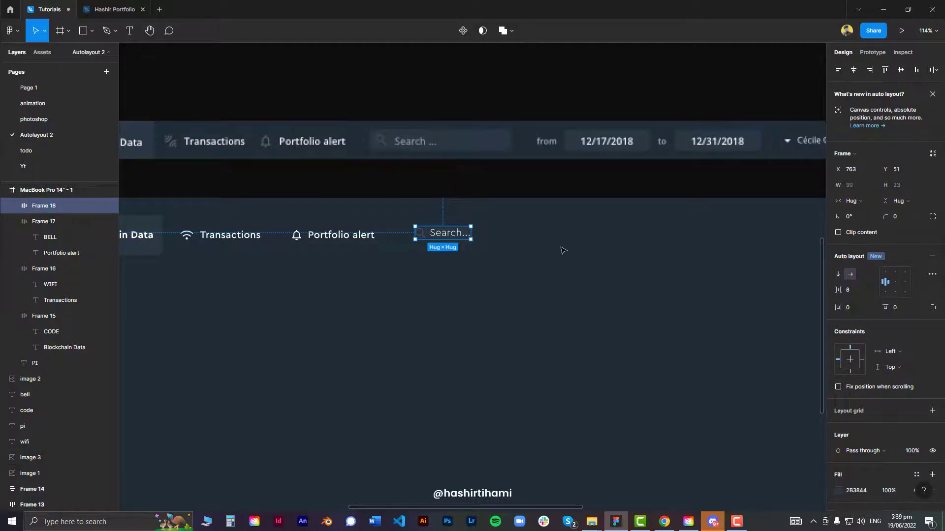
- Set the search frame's horizontal and vertical padding to 16 each
{"action": "left_click", "coordinate": [856, 309]}
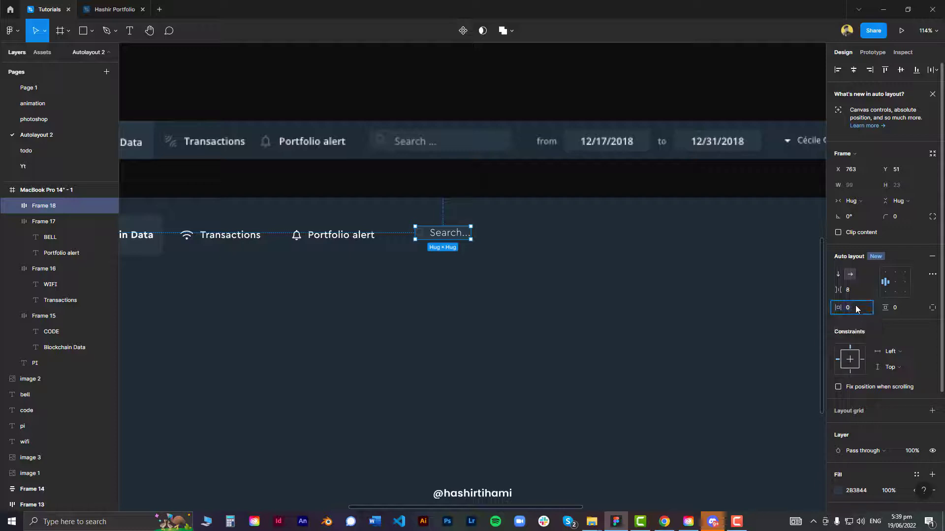
{"action": "type", "text": "16"}
{"action": "left_click", "coordinate": [901, 308]}
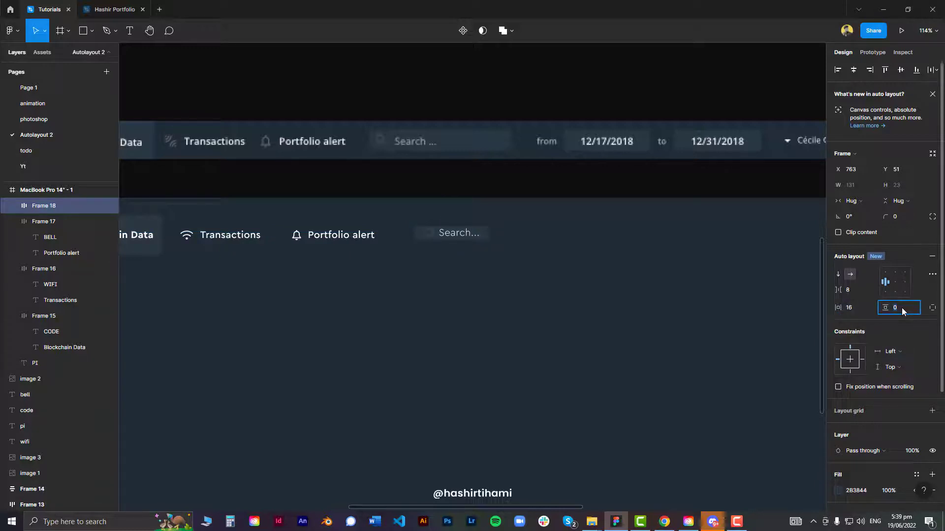
{"action": "type", "text": "16"}
{"action": "key", "text": "Return"}
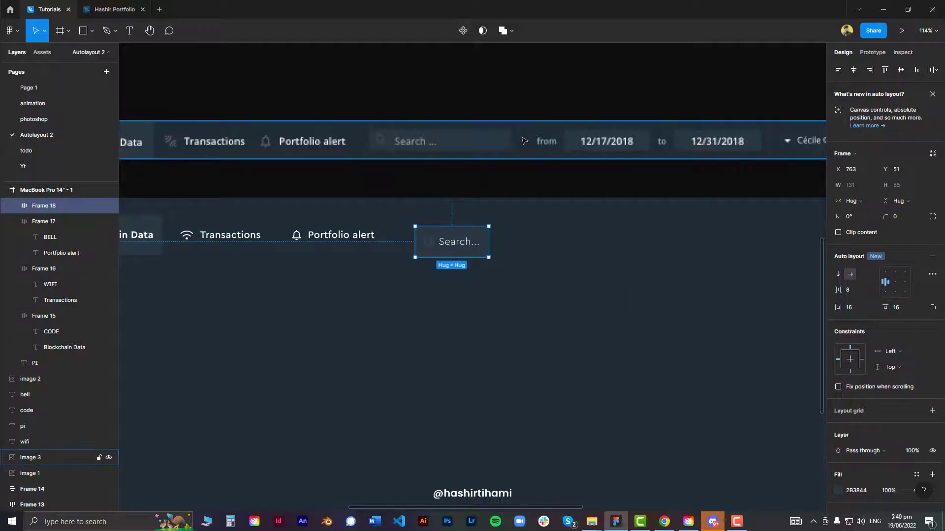
- Round the search frame's corners to 4 and set its vertical padding to 8
{"action": "left_click", "coordinate": [904, 217]}
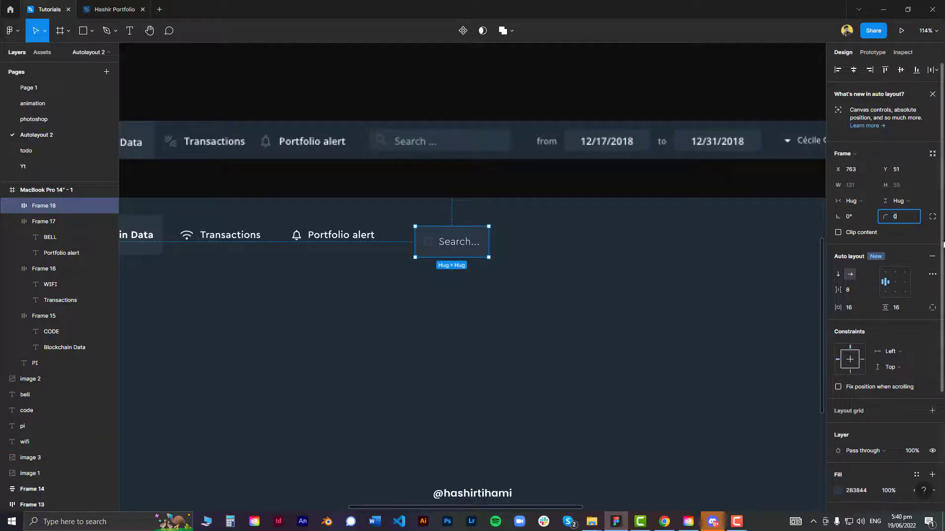
{"action": "type", "text": "4"}
{"action": "key", "text": "Return"}
{"action": "left_click", "coordinate": [896, 308]}
{"action": "type", "text": "8"}
{"action": "key", "text": "Return"}
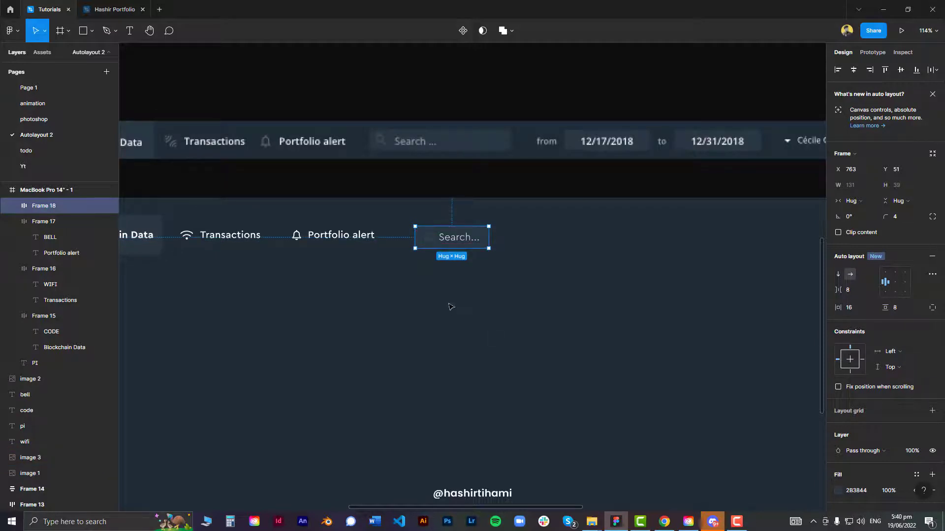
- Widen the search frame to about 253 and move it closer to the Portfolio alert tab, level with the tabs
{"action": "left_click_drag", "start_coordinate": [489, 234], "coordinate": [557, 233]}
{"action": "left_click_drag", "start_coordinate": [463, 240], "coordinate": [444, 237]}
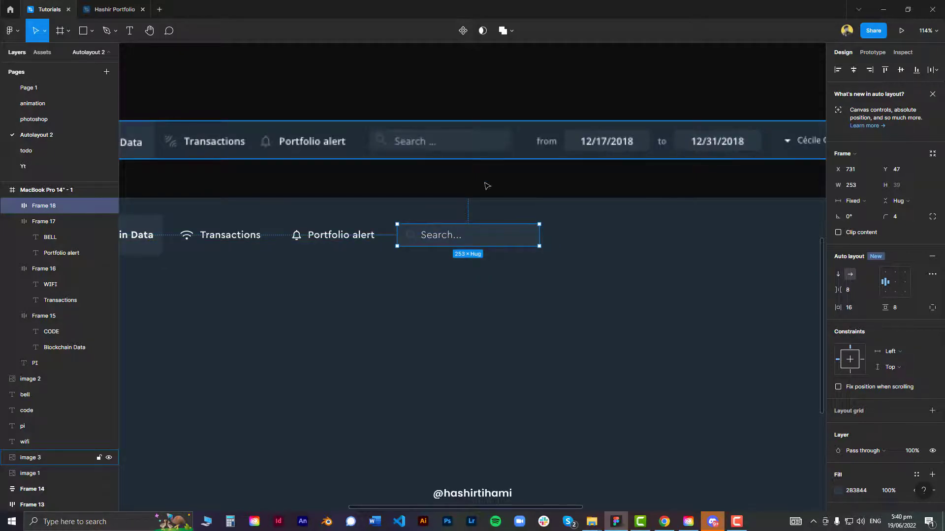
{"action": "left_click", "coordinate": [570, 240]}
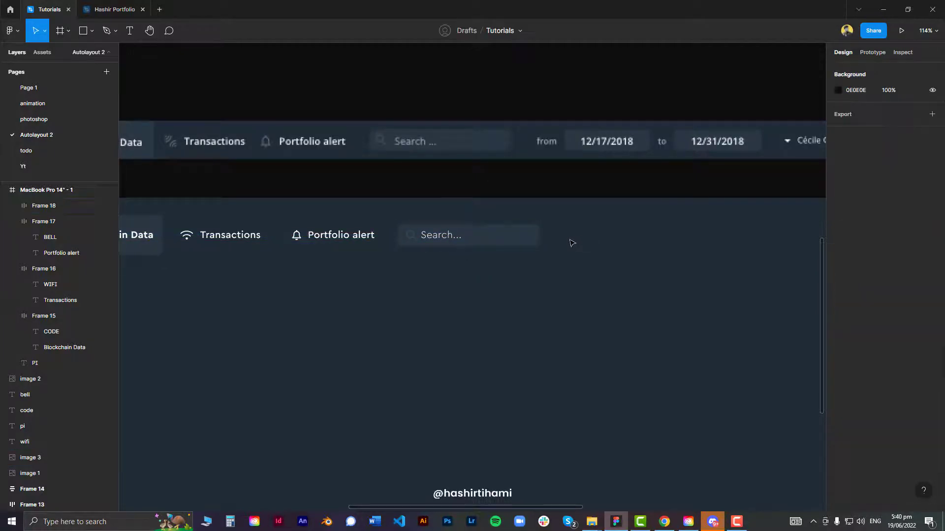
- Recolour the "Search..." text with the grey sampled from the reference bar's search placeholder
{"action": "double_click", "coordinate": [458, 237]}
{"action": "scroll", "coordinate": [416, 168], "scroll_direction": "up", "scroll_amount": 5}
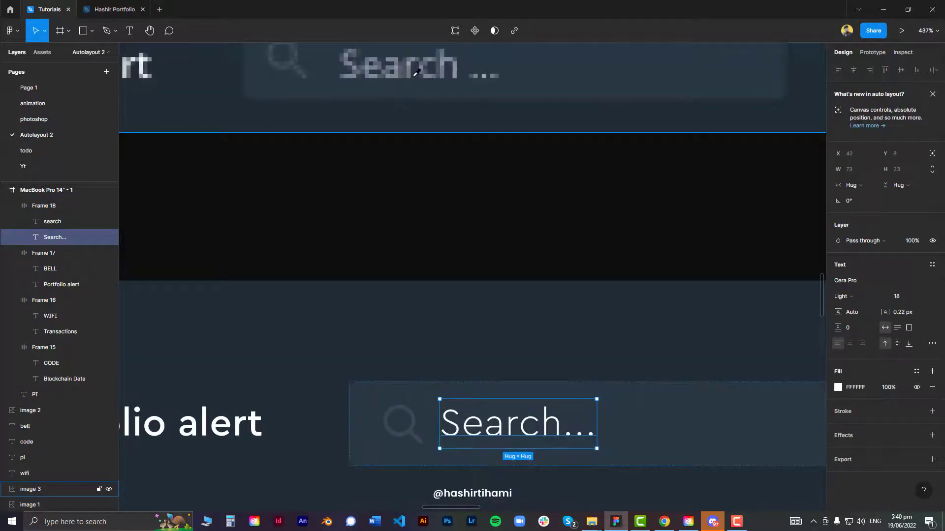
{"action": "left_click", "coordinate": [414, 68]}
{"action": "left_click", "coordinate": [546, 331]}
{"action": "scroll", "coordinate": [568, 382], "scroll_direction": "down", "scroll_amount": 4}
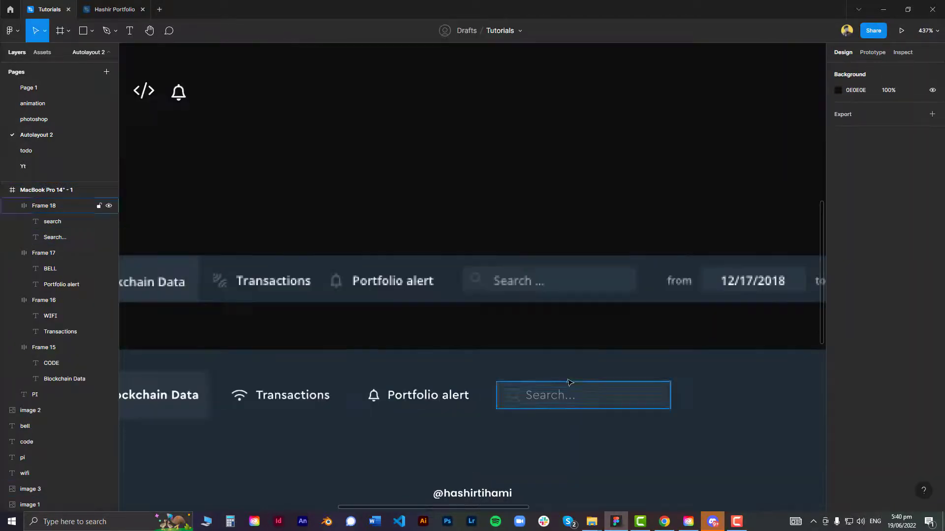
- Add a "from" text label after the search field in the MacBook Pro frame
{"action": "left_click_drag", "start_coordinate": [608, 351], "coordinate": [483, 324]}
{"action": "left_click_drag", "start_coordinate": [608, 300], "coordinate": [542, 285]}
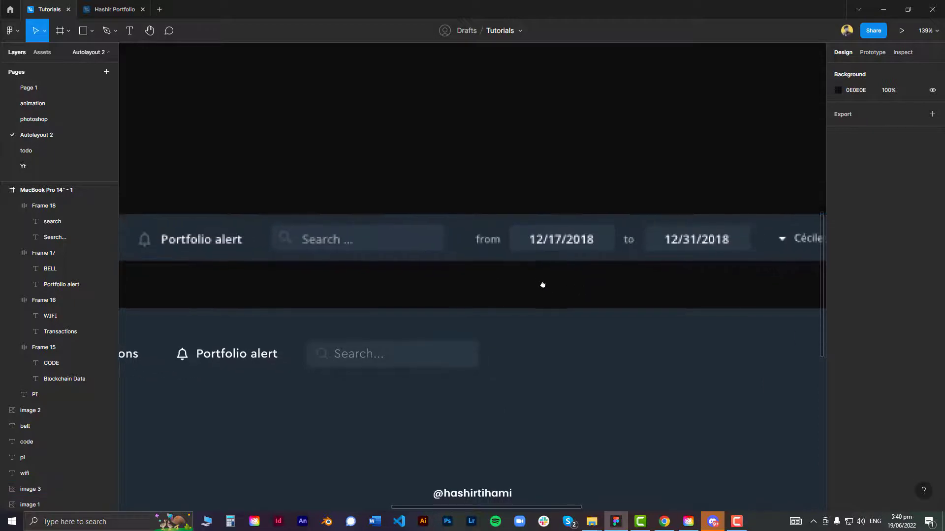
{"action": "scroll", "coordinate": [542, 285], "scroll_direction": "right", "scroll_amount": 4}
{"action": "key", "text": "t"}
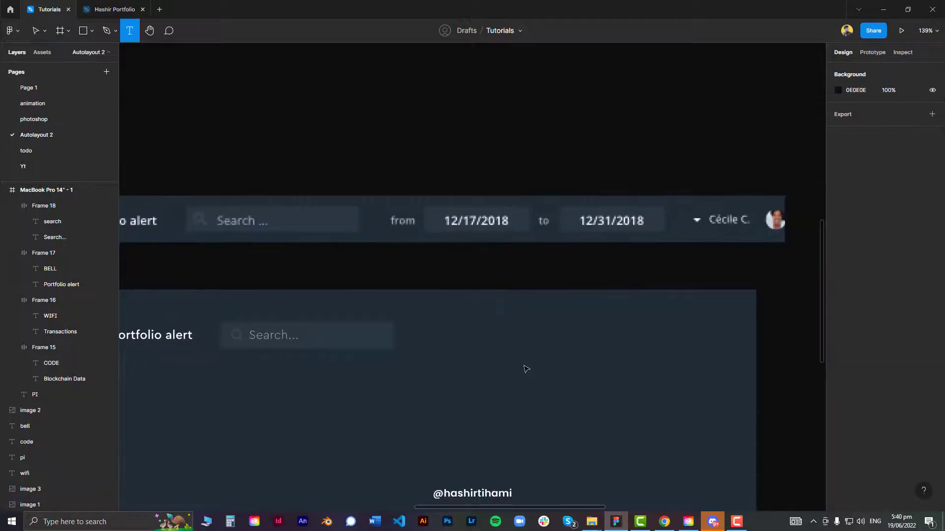
{"action": "key", "text": "ctrl+v"}
{"action": "left_click", "coordinate": [526, 369]}
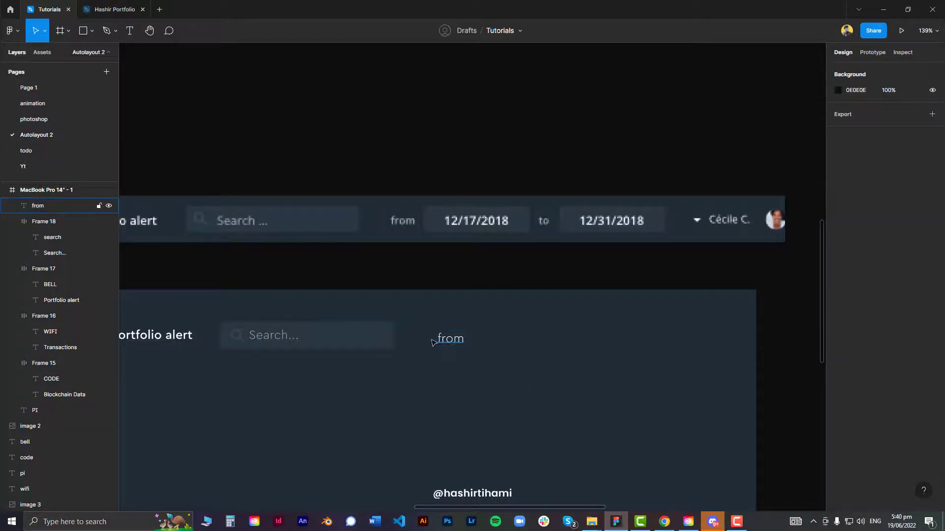
- Duplicate the "from" label beside itself and change the copy's text to 12/17/2018
{"action": "left_click_drag", "start_coordinate": [450, 338], "coordinate": [512, 341], "text": "alt"}
{"action": "double_click", "coordinate": [513, 340]}
{"action": "type", "text": "12"}
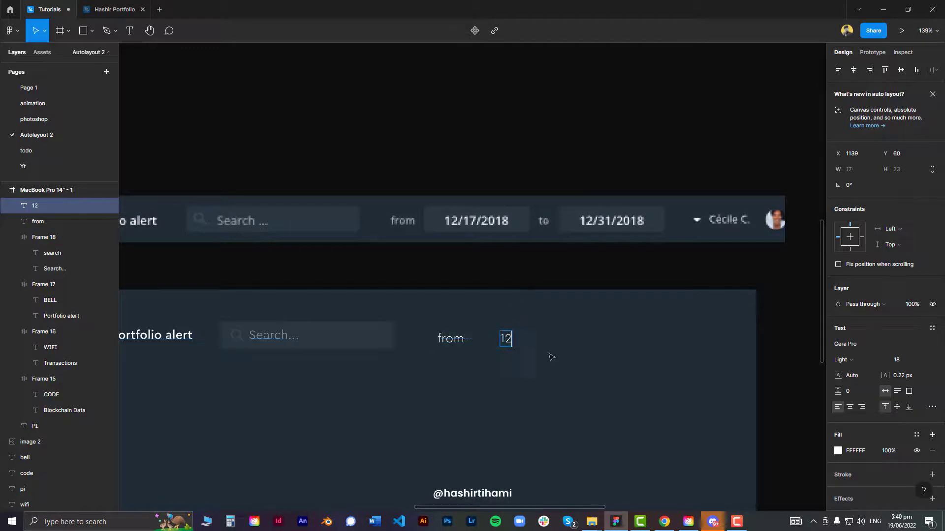
{"action": "type", "text": "/17/2018"}
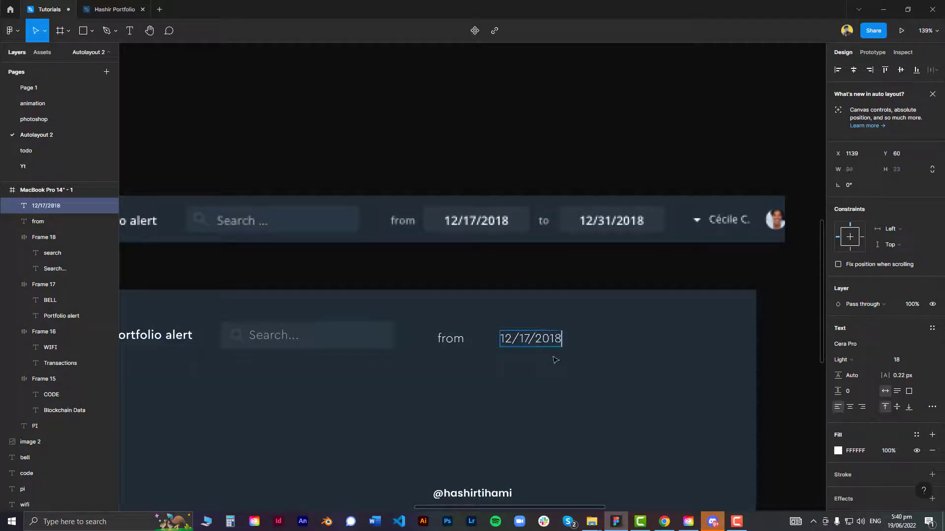
{"action": "left_click", "coordinate": [552, 357]}
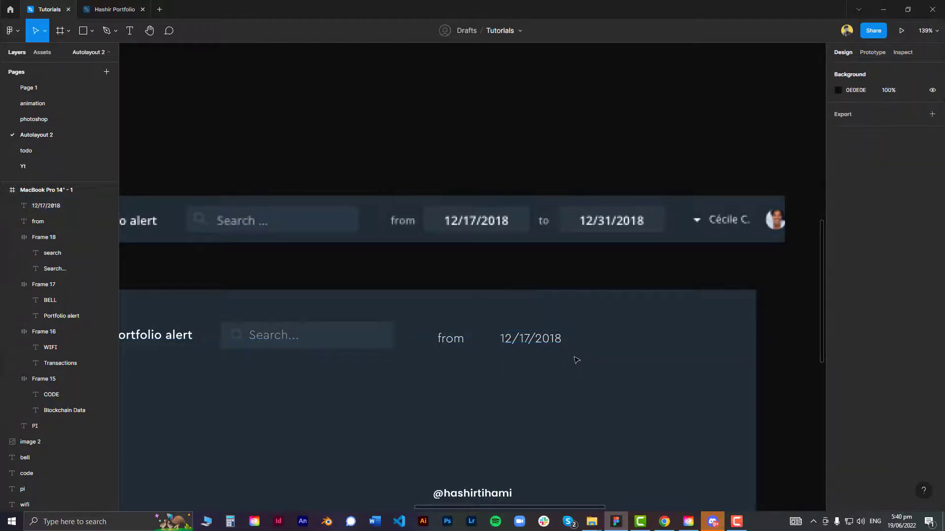
- Wrap the 12/17/2018 text in an auto layout frame filled with reference colour 283844 and round its corners to 4
{"action": "left_click", "coordinate": [545, 343]}
{"action": "key", "text": "shift+a"}
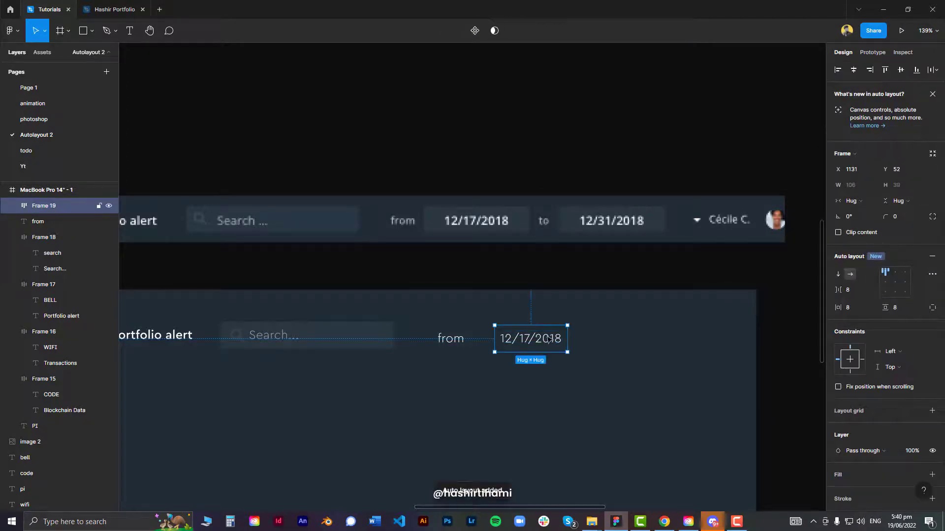
{"action": "key", "text": "i"}
{"action": "left_click", "coordinate": [527, 219]}
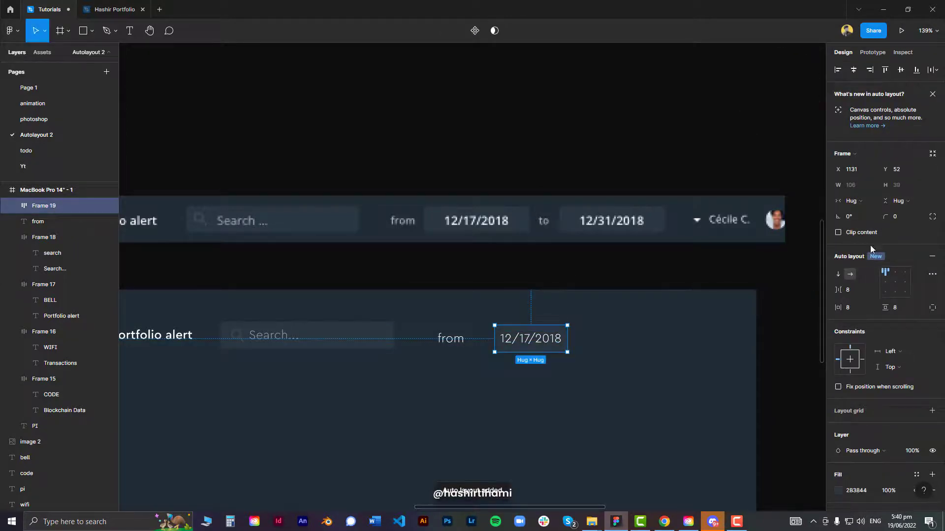
{"action": "left_click", "coordinate": [903, 216]}
{"action": "type", "text": "4"}
{"action": "key", "text": "Return"}
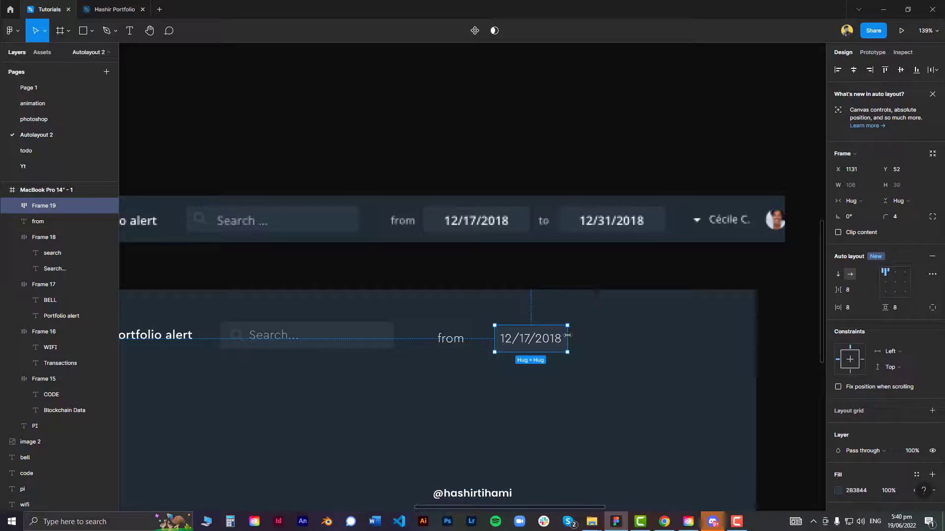
- Set the 12/17/2018 frame's horizontal padding to 32
{"action": "left_click", "coordinate": [857, 306]}
{"action": "type", "text": "32"}
{"action": "key", "text": "Return"}
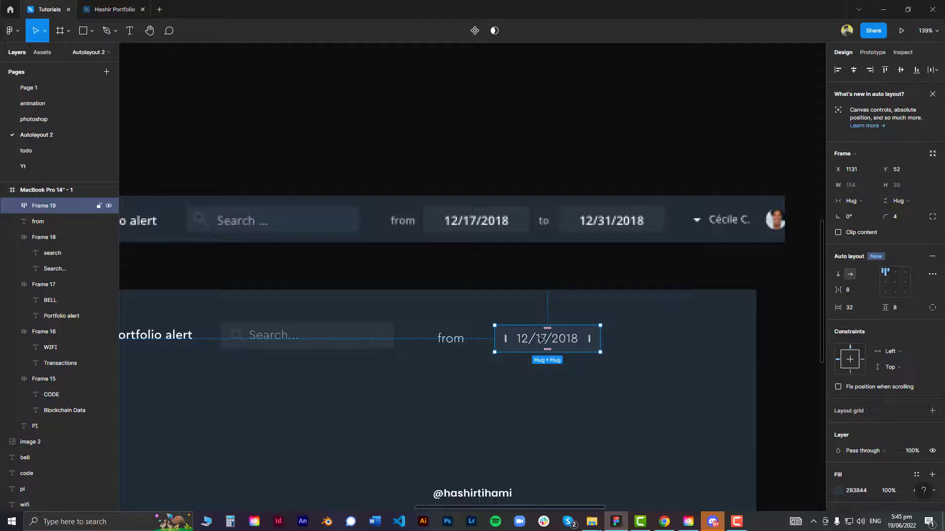
- Move the 12/17/2018 frame closer to the "from" label and set its horizontal padding to 24
{"action": "left_click_drag", "start_coordinate": [541, 339], "coordinate": [528, 340]}
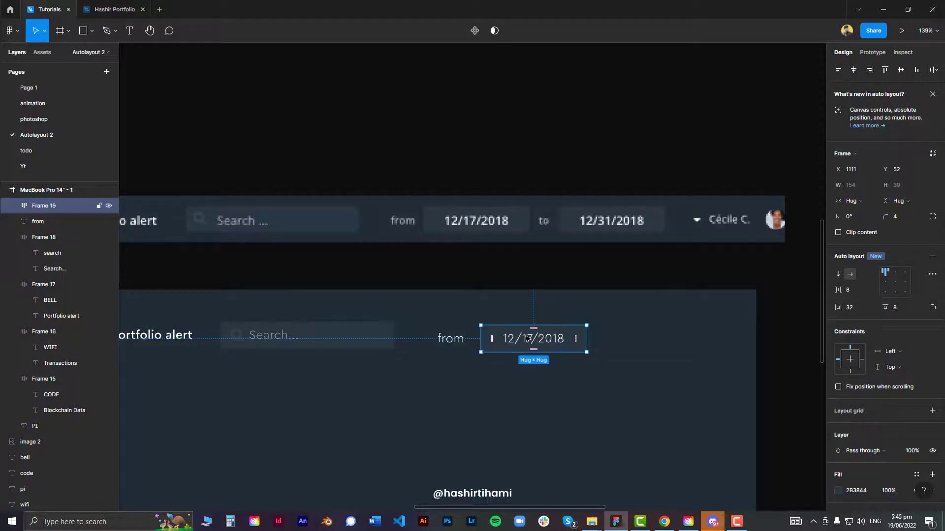
{"action": "left_click", "coordinate": [854, 308]}
{"action": "type", "text": "24"}
{"action": "key", "text": "Return"}
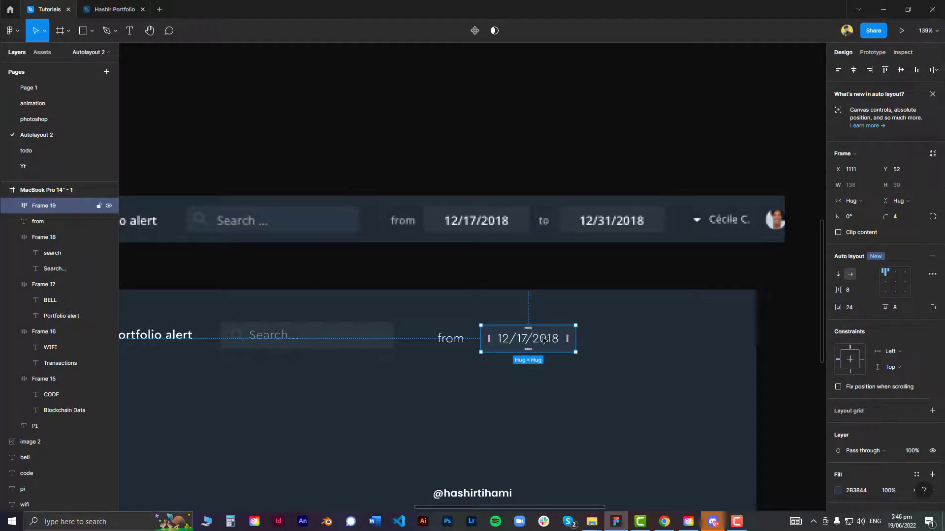
- Set the "from" label's font size to 14 and move it closer to the date frame
{"action": "left_click", "coordinate": [451, 339]}
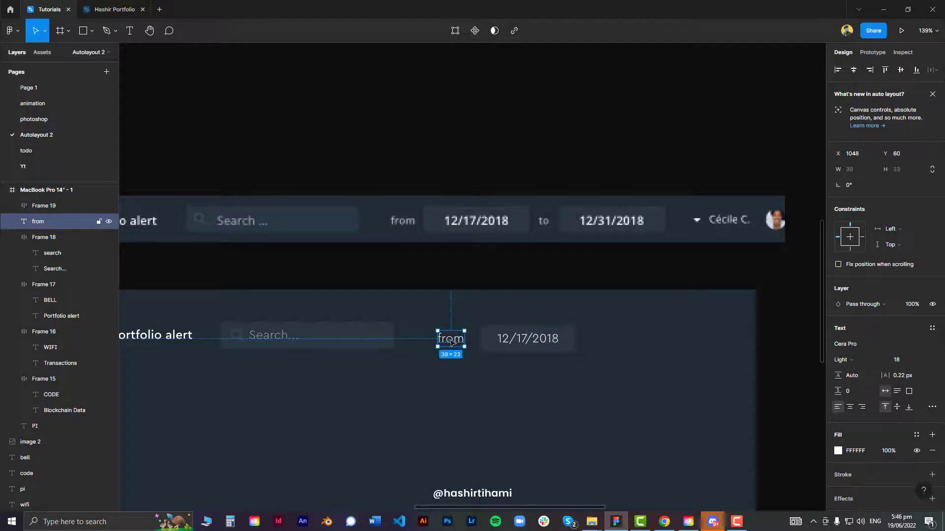
{"action": "left_click", "coordinate": [908, 360]}
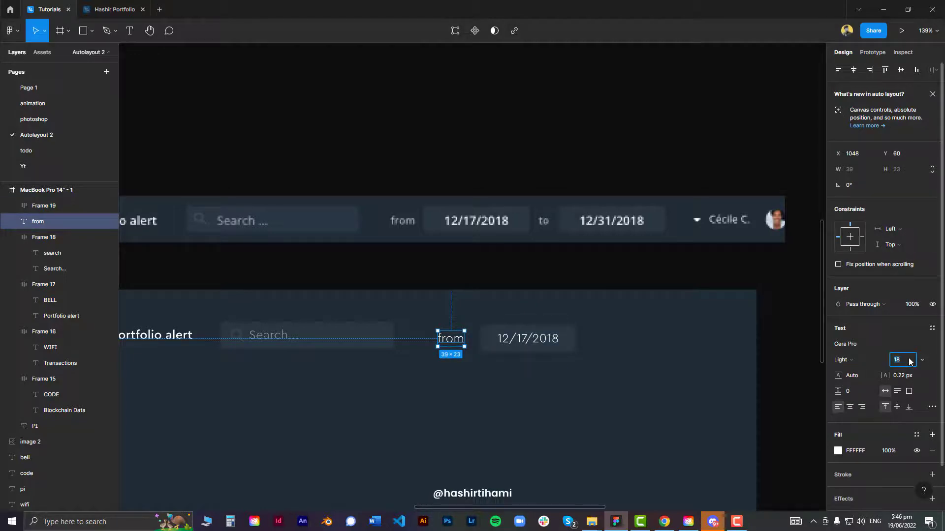
{"action": "key", "text": "Return"}
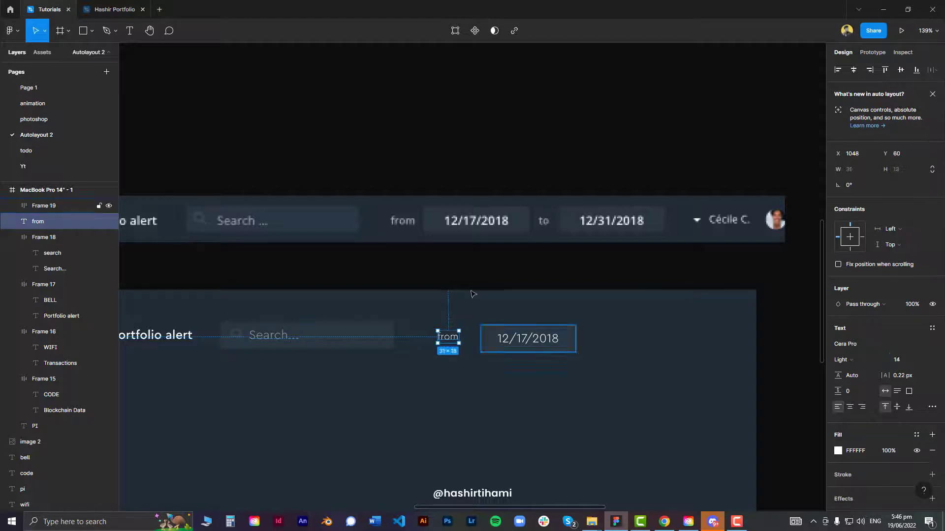
{"action": "left_click", "coordinate": [447, 321]}
{"action": "left_click_drag", "start_coordinate": [461, 340], "coordinate": [472, 340]}
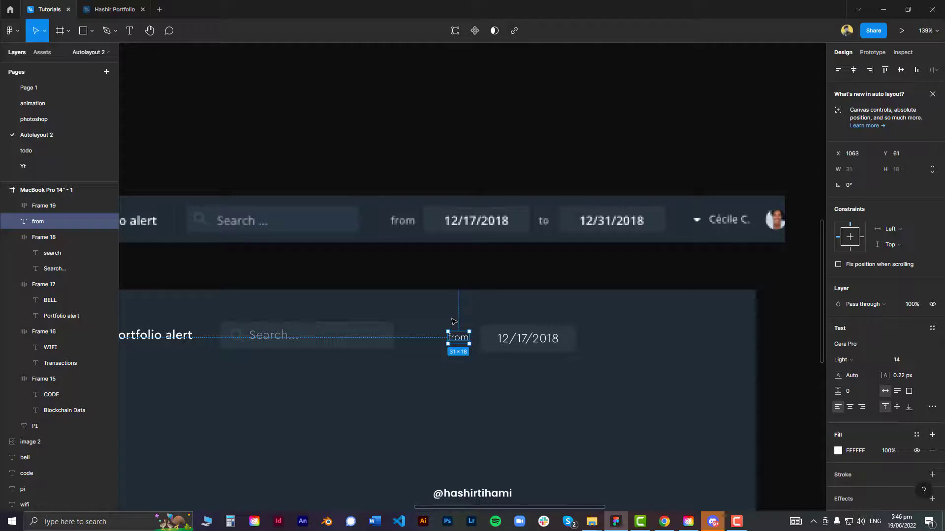
{"action": "key", "text": "Escape"}
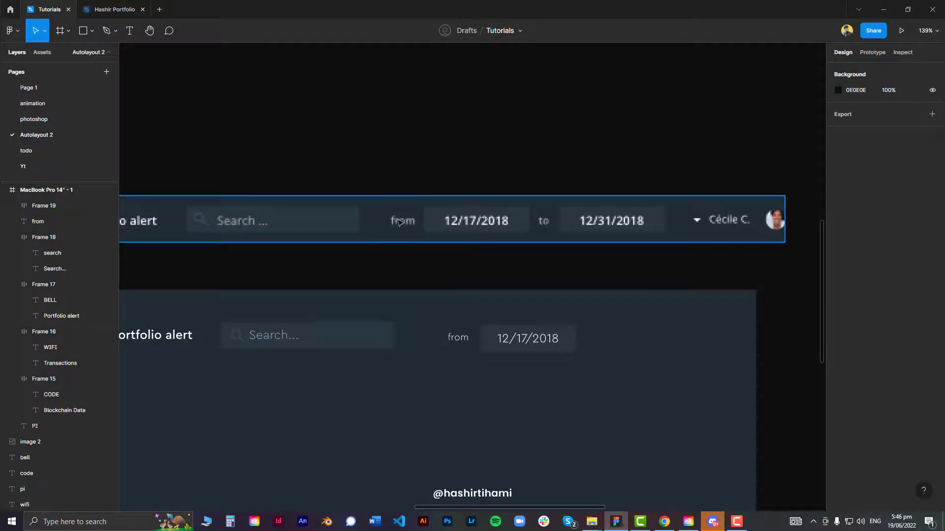
- Duplicate the "from" label and its date frame alongside the originals and change the copied label to "to"
{"action": "left_click_drag", "start_coordinate": [450, 318], "coordinate": [535, 354]}
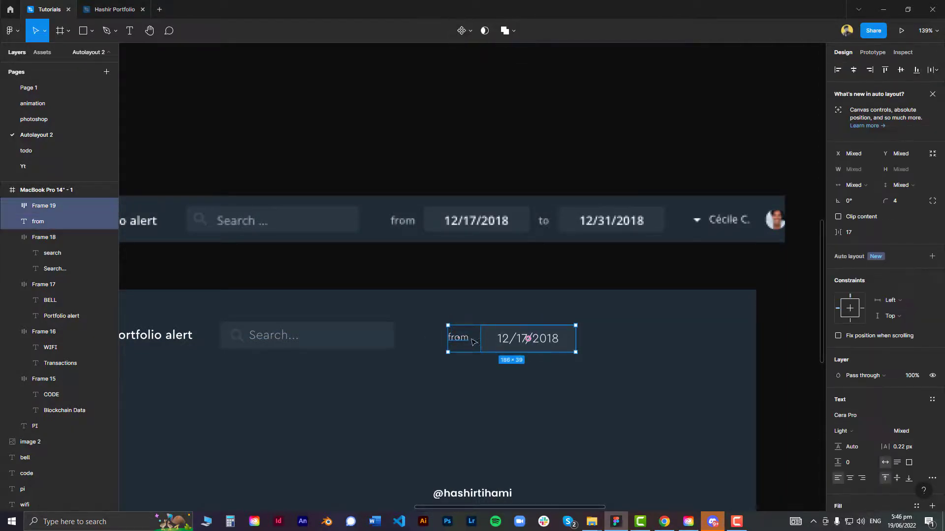
{"action": "left_click_drag", "start_coordinate": [470, 339], "coordinate": [603, 339]}
{"action": "key", "text": "Escape"}
{"action": "left_click", "coordinate": [597, 339]}
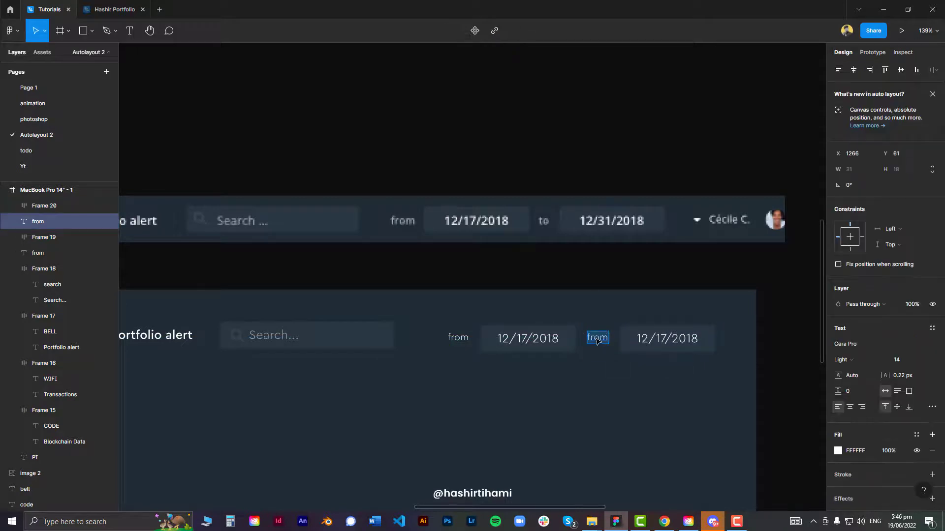
{"action": "type", "text": "to"}
- Change the copied date to 12/31/2018
{"action": "left_click_drag", "start_coordinate": [646, 339], "coordinate": [660, 340]}
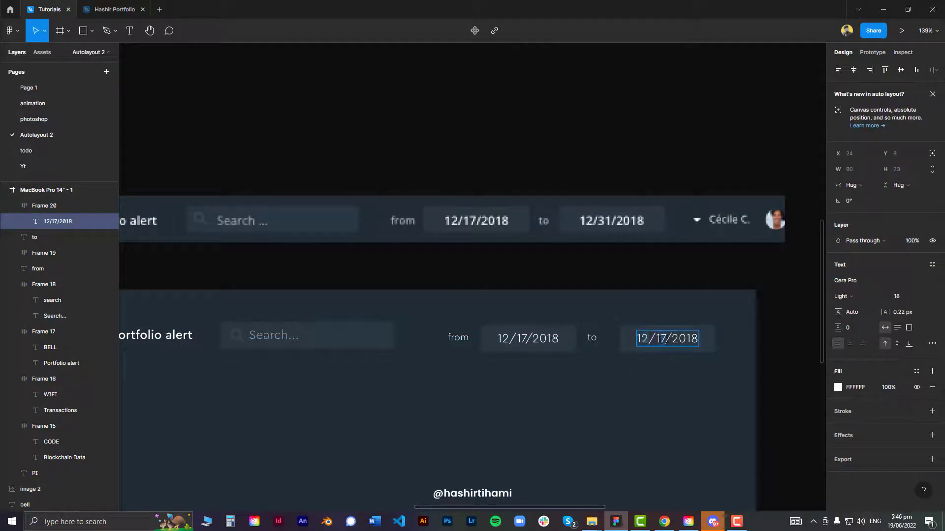
{"action": "type", "text": "31"}
{"action": "left_click", "coordinate": [684, 397]}
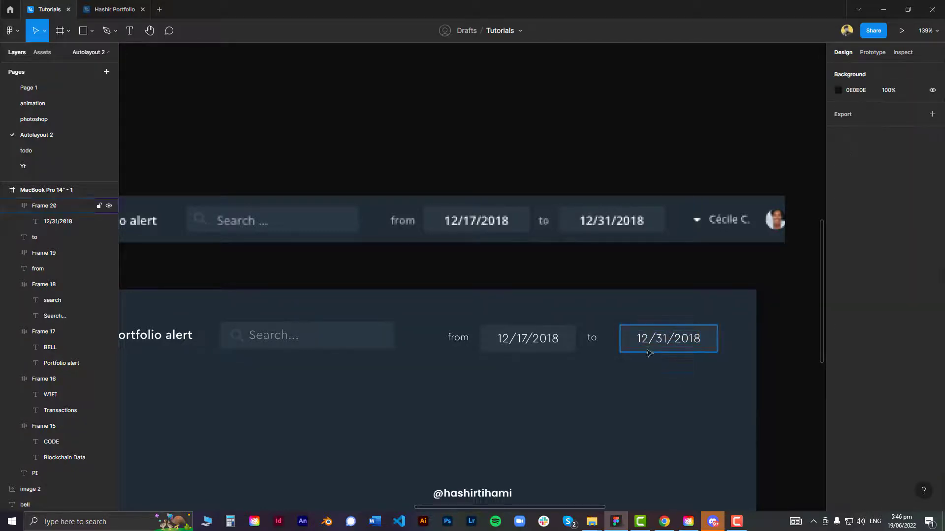
- Move the whole from/to date range group left to meet the search field's right edge
{"action": "scroll", "coordinate": [621, 370], "scroll_direction": "down", "scroll_amount": 3}
{"action": "left_click_drag", "start_coordinate": [493, 367], "coordinate": [683, 350]}
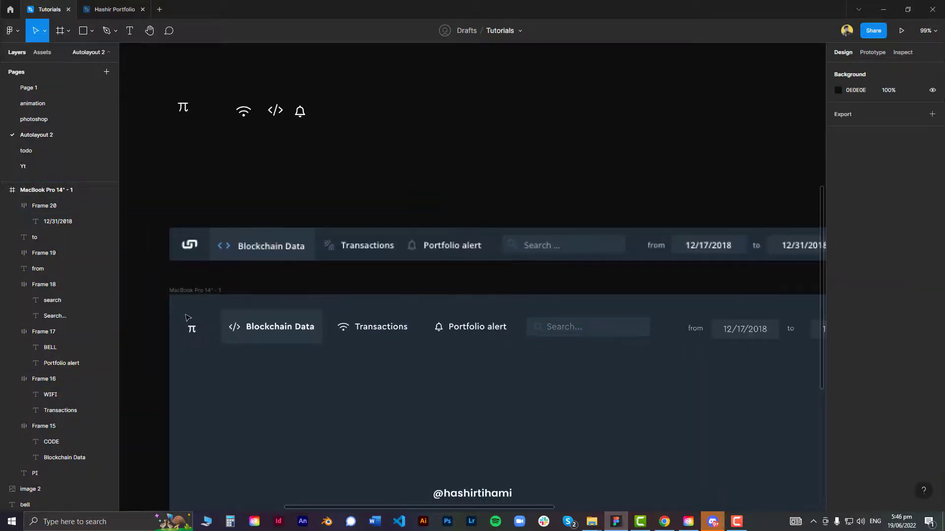
{"action": "left_click_drag", "start_coordinate": [180, 309], "coordinate": [738, 338]}
{"action": "left_click", "coordinate": [641, 390]}
{"action": "left_click_drag", "start_coordinate": [641, 390], "coordinate": [555, 383]}
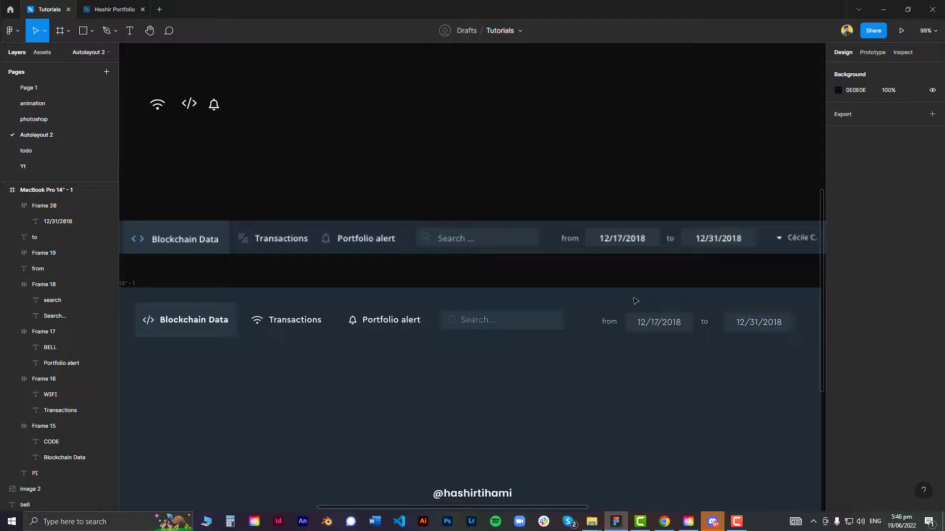
{"action": "left_click_drag", "start_coordinate": [601, 303], "coordinate": [805, 342]}
{"action": "left_click_drag", "start_coordinate": [688, 322], "coordinate": [645, 327]}
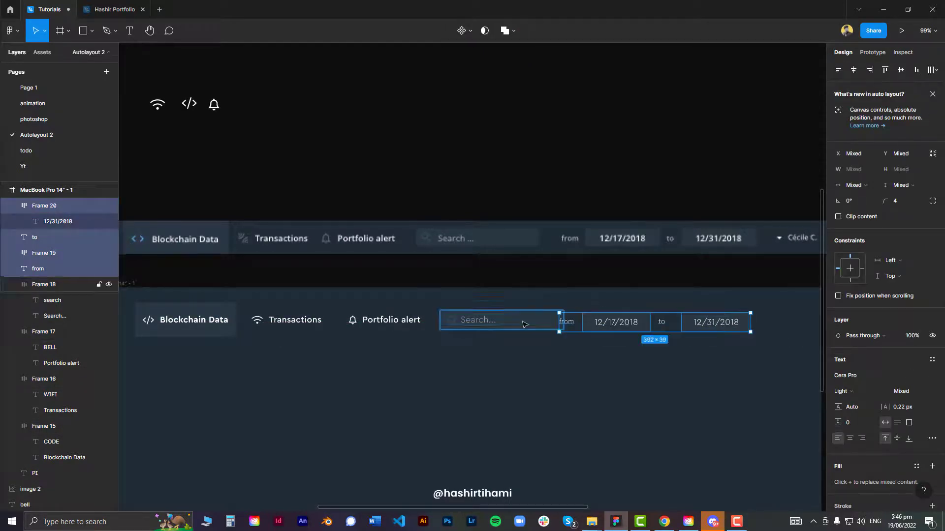
- Narrow the search frame from its right edge to leave a gap before the "from" label
{"action": "left_click", "coordinate": [522, 322]}
{"action": "left_click_drag", "start_coordinate": [563, 316], "coordinate": [536, 316]}
{"action": "left_click", "coordinate": [784, 304]}
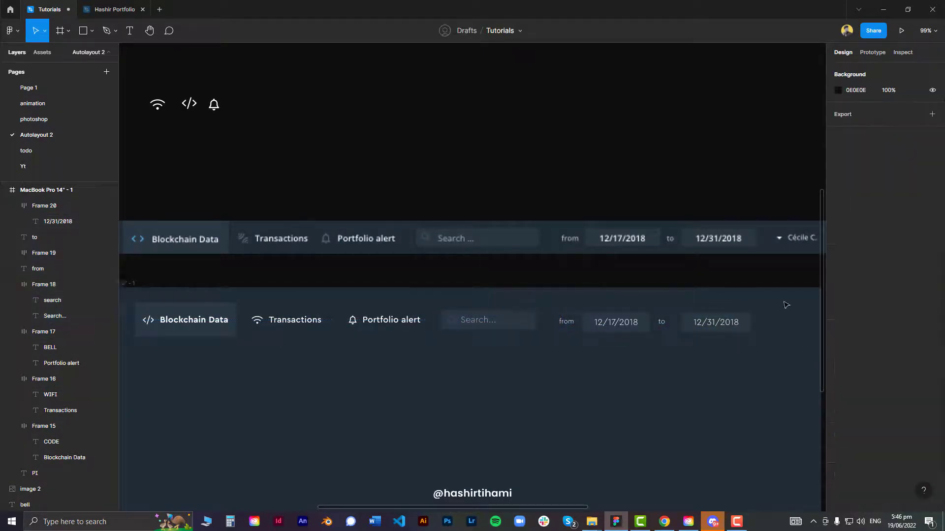
- Move the 12/31/2018 frame left, closer to the "to" label
{"action": "left_click_drag", "start_coordinate": [785, 303], "coordinate": [494, 355]}
{"action": "scroll", "coordinate": [613, 311], "scroll_direction": "up", "scroll_amount": 1}
{"action": "scroll", "coordinate": [580, 315], "scroll_direction": "up", "scroll_amount": 3}
{"action": "left_click", "coordinate": [545, 330]}
{"action": "left_click_drag", "start_coordinate": [521, 329], "coordinate": [503, 330]}
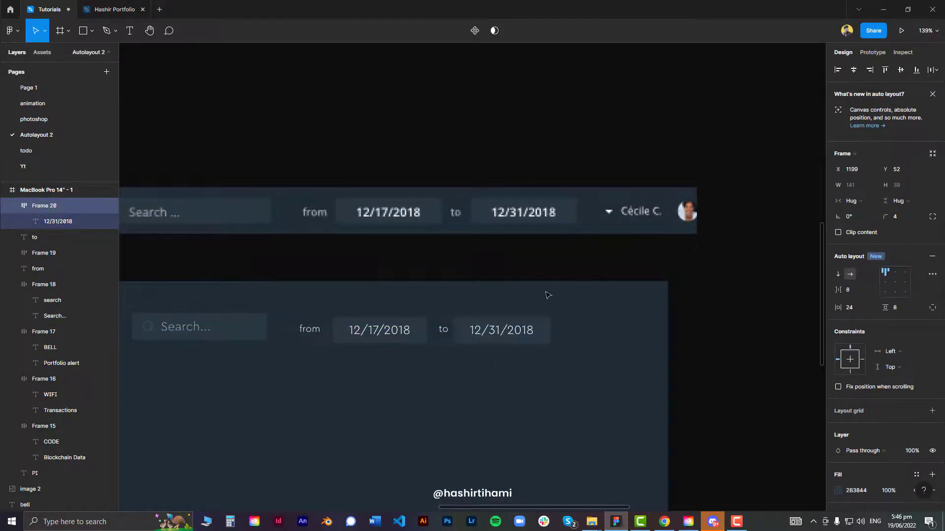
- Shift the from/to labels and both date frames together slightly left, closer to the search field
{"action": "left_click_drag", "start_coordinate": [589, 318], "coordinate": [292, 358]}
{"action": "left_click_drag", "start_coordinate": [368, 338], "coordinate": [346, 338]}
{"action": "left_click", "coordinate": [600, 292]}
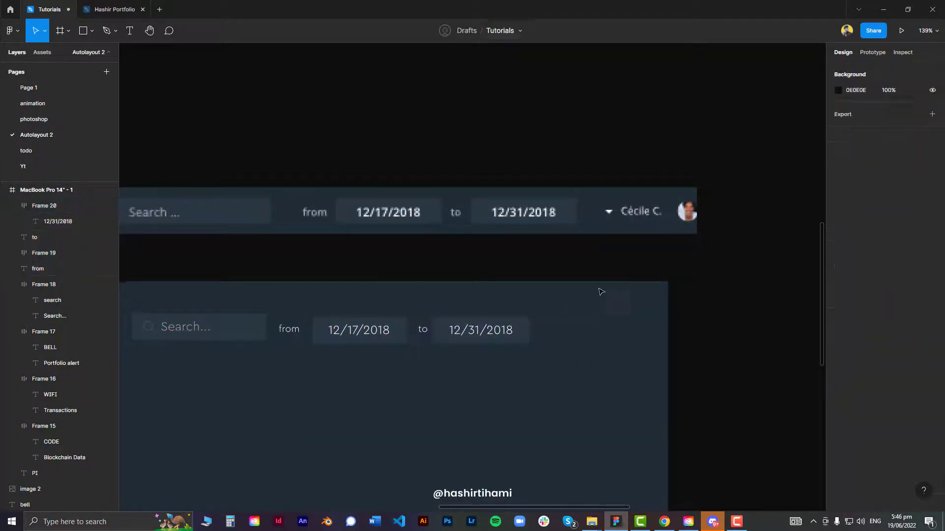
- Add a "down" text icon after the 12/31/2018 date frame and set its font to Font Awesome 6 Pro
{"action": "left_click_drag", "start_coordinate": [618, 258], "coordinate": [575, 255]}
{"action": "key", "text": "t"}
{"action": "left_click", "coordinate": [525, 332]}
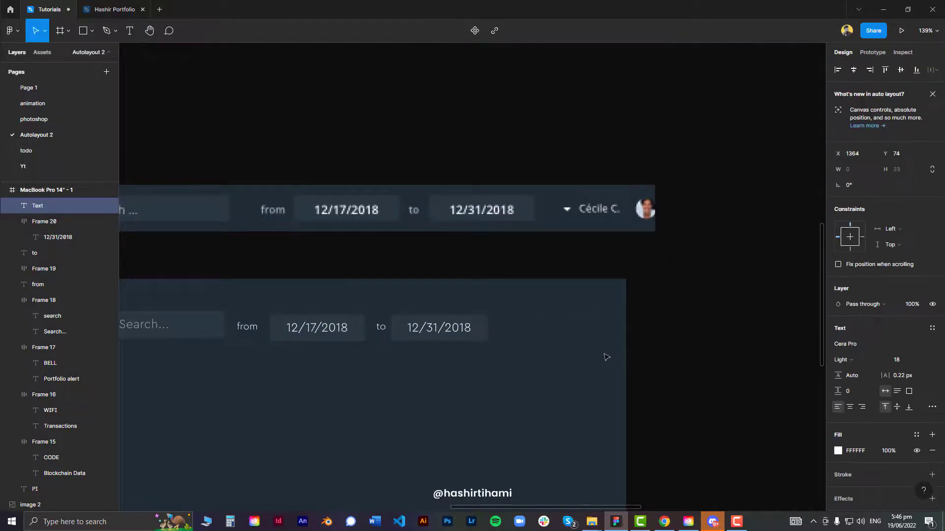
{"action": "type", "text": "down"}
{"action": "left_click", "coordinate": [858, 344]}
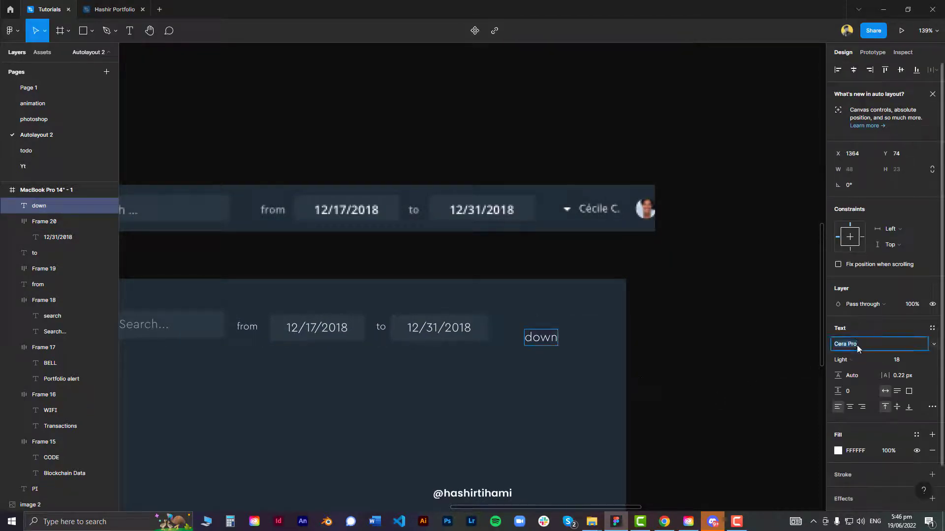
{"action": "type", "text": "Font Awesome 5 Brands"}
{"action": "left_click", "coordinate": [933, 344]}
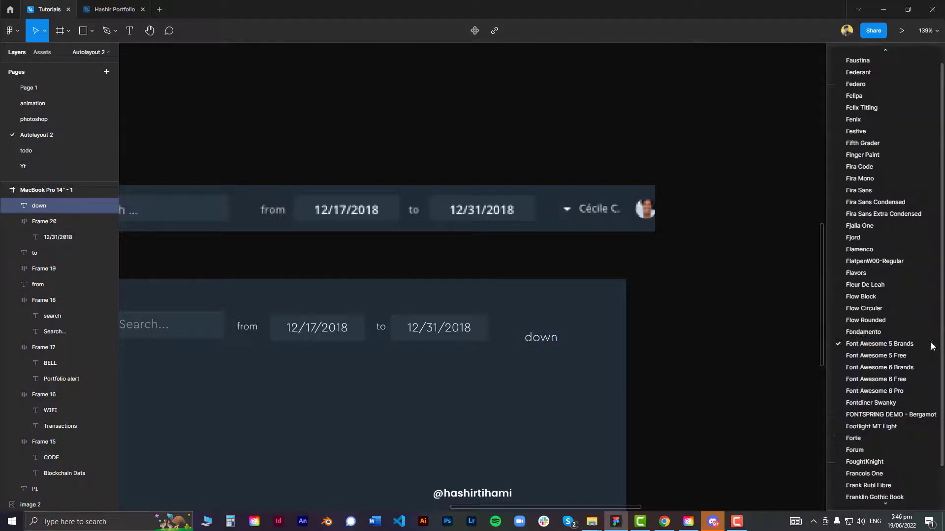
{"action": "left_click", "coordinate": [891, 390]}
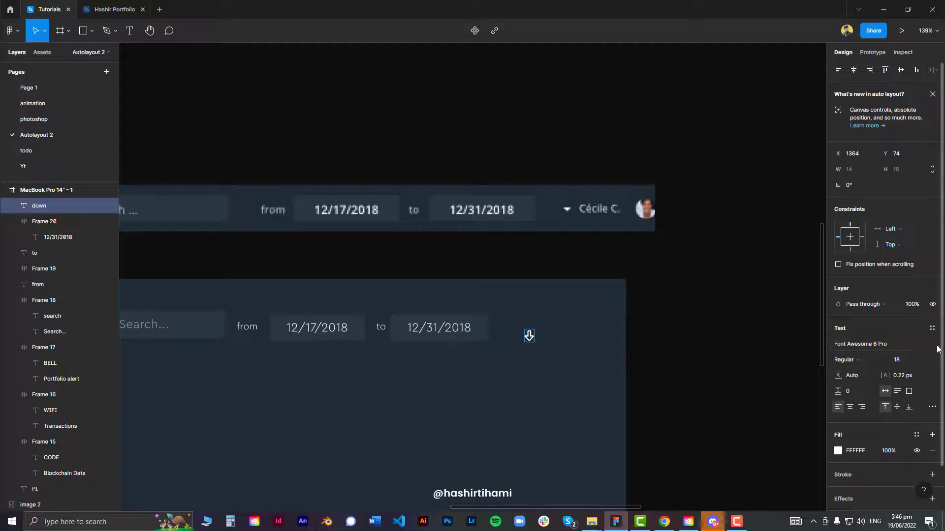
- Try the Font Awesome 6 Free font on the down arrow icon
{"action": "left_click", "coordinate": [904, 347]}
{"action": "left_click", "coordinate": [887, 335]}
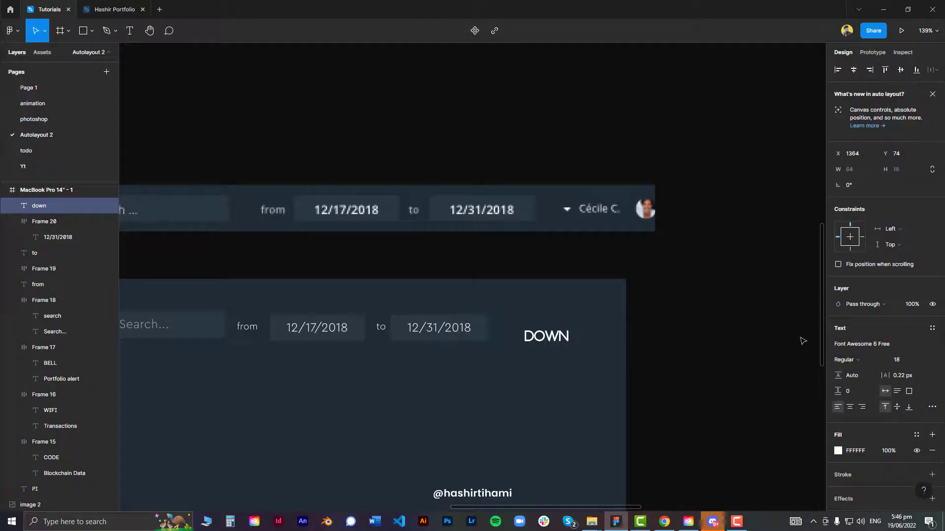
{"action": "key", "text": "ctrl+z"}
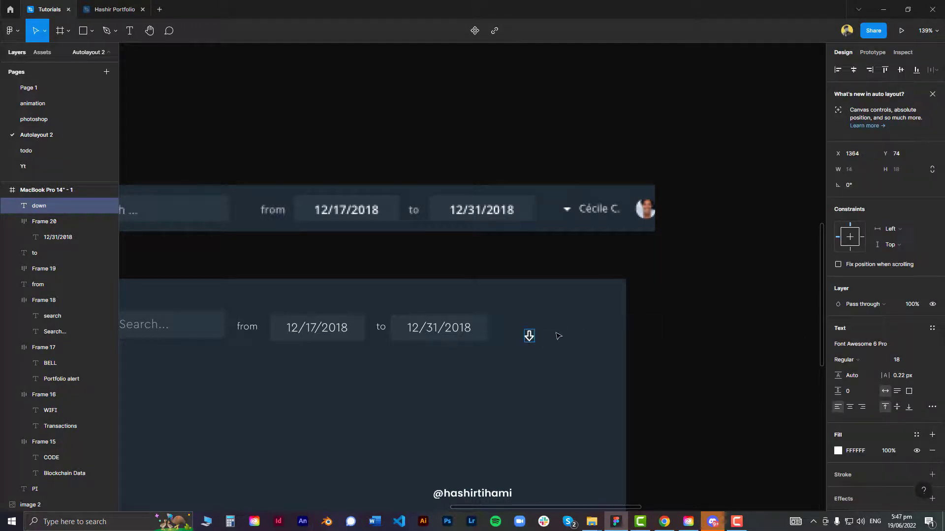
{"action": "left_click", "coordinate": [529, 336]}
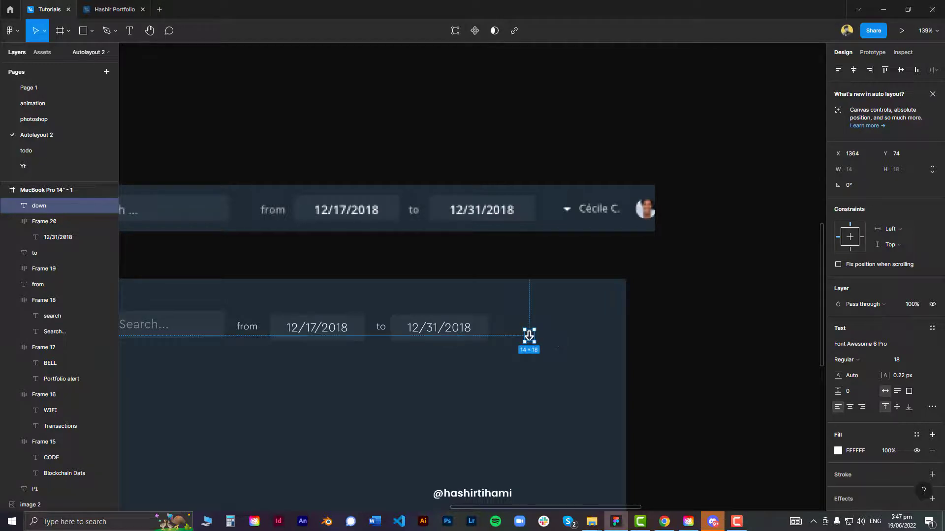
- Draw a downward-pointing triangle of about 8 × 8 with the Polygon tool beside the down arrow icon
{"action": "left_click", "coordinate": [91, 31]}
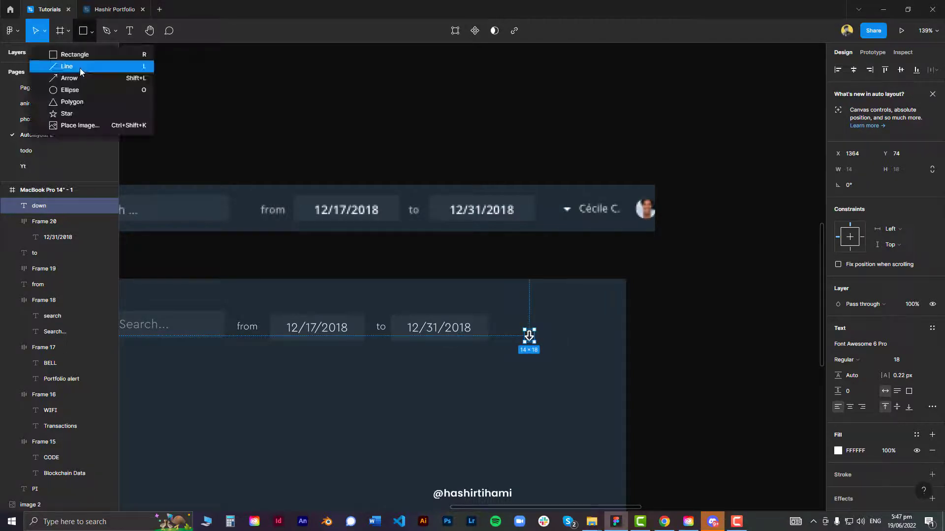
{"action": "left_click", "coordinate": [64, 99]}
{"action": "scroll", "coordinate": [523, 343], "scroll_direction": "up", "scroll_amount": 10}
{"action": "mouse_move", "coordinate": [454, 281]}
{"action": "left_mouse_down"}
{"action": "mouse_move", "coordinate": [484, 311]}
{"action": "mouse_move", "coordinate": [440, 279]}
{"action": "mouse_move", "coordinate": [447, 273]}
{"action": "left_mouse_up"}
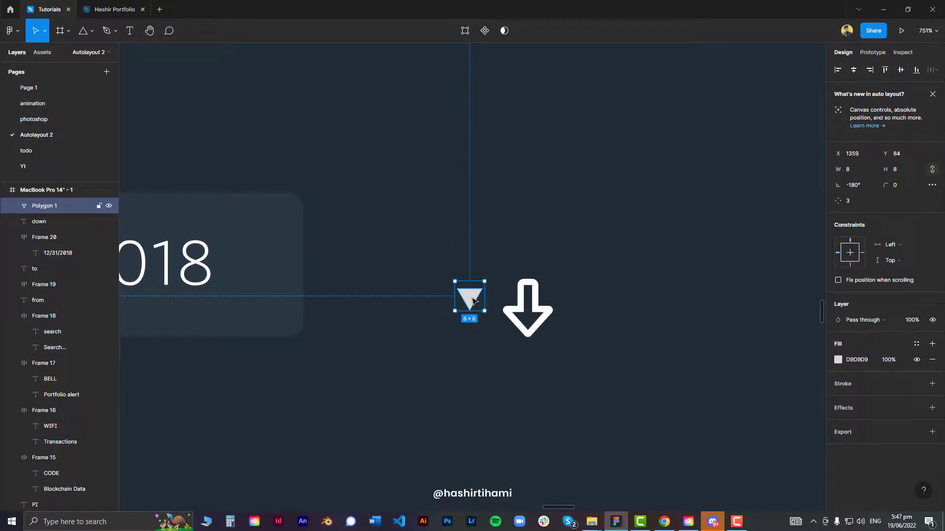
- Replace the down arrow icon with the small triangle
{"action": "key", "text": "ctrl+x"}
{"action": "left_click", "coordinate": [526, 308]}
{"action": "key", "text": "ctrl+shift+r"}
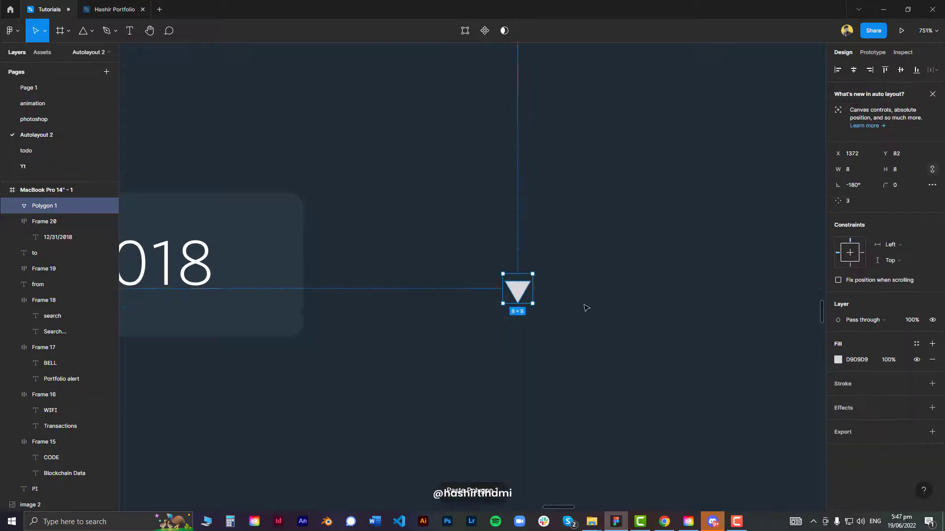
{"action": "left_click", "coordinate": [585, 307]}
- Add a "Name" label in Cera Pro after the triangle and align it vertically with the triangle
{"action": "scroll", "coordinate": [529, 292], "scroll_direction": "down", "scroll_amount": 6}
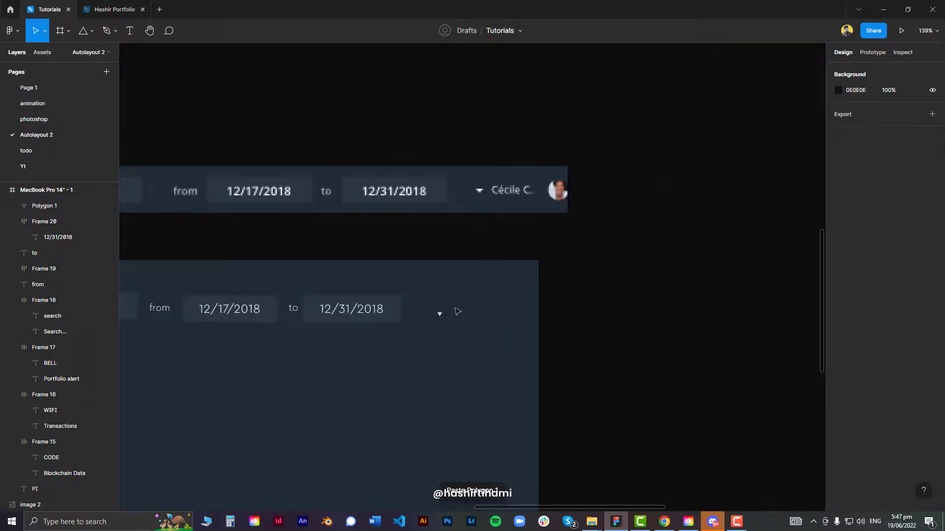
{"action": "key", "text": "t"}
{"action": "left_click", "coordinate": [448, 324]}
{"action": "type", "text": "Name"}
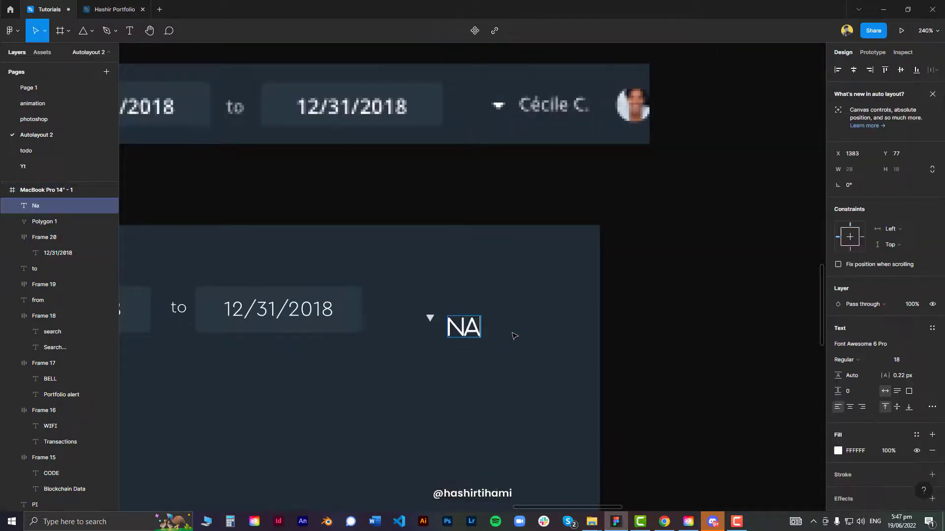
{"action": "key", "text": "ctrl+a"}
{"action": "left_click", "coordinate": [895, 344]}
{"action": "type", "text": "Cera Pro"}
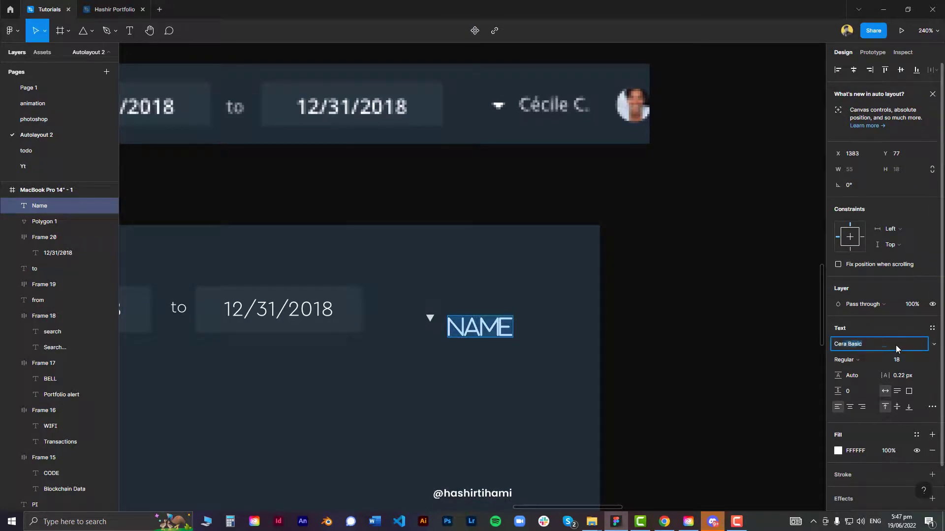
{"action": "key", "text": "Return"}
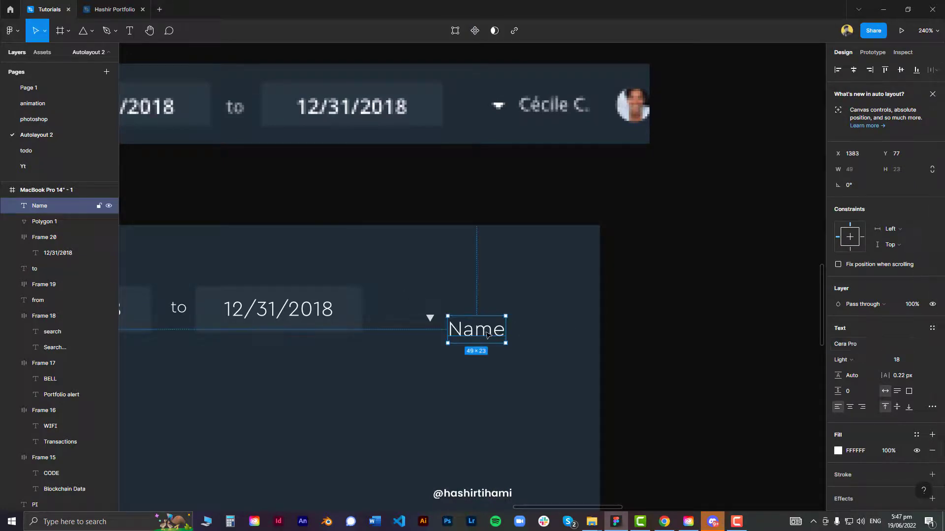
{"action": "left_click_drag", "start_coordinate": [476, 329], "coordinate": [476, 318]}
- Draw a 40 × 40 circle after the Name label for the user's avatar
{"action": "left_click", "coordinate": [93, 34]}
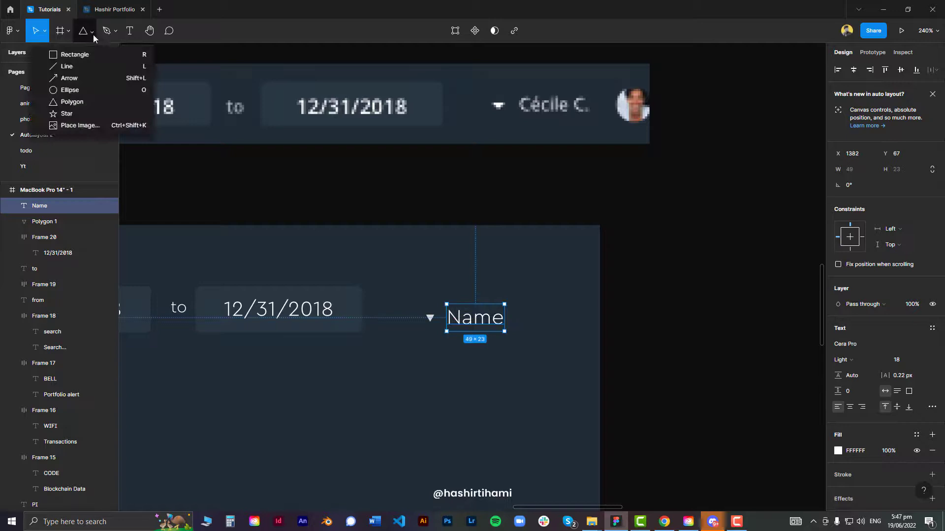
{"action": "left_click", "coordinate": [70, 90]}
{"action": "left_click_drag", "start_coordinate": [541, 314], "coordinate": [564, 337]}
{"action": "left_click", "coordinate": [693, 268]}
- Bring the portrait photo into the frame and mask it with the avatar circle
{"action": "scroll", "coordinate": [693, 268], "scroll_direction": "down", "scroll_amount": 5}
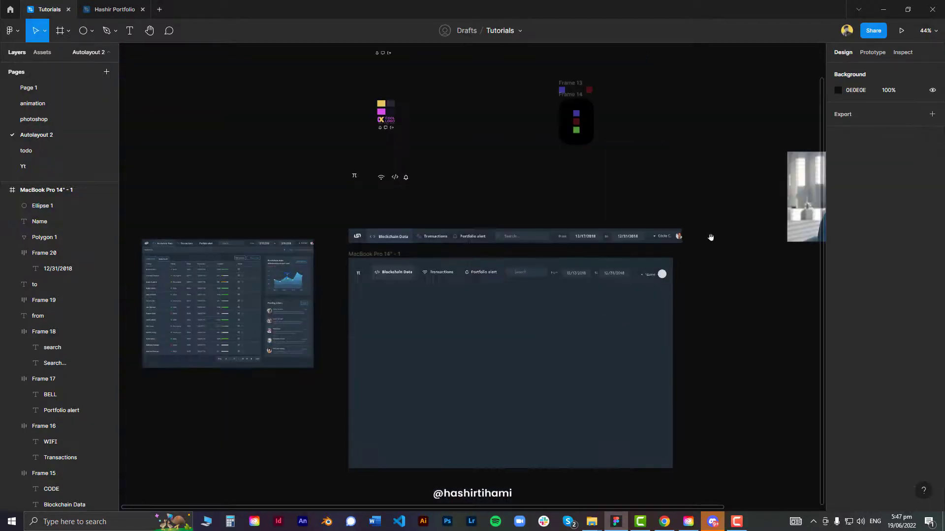
{"action": "left_click_drag", "start_coordinate": [711, 238], "coordinate": [400, 282]}
{"action": "left_click_drag", "start_coordinate": [566, 238], "coordinate": [353, 402]}
{"action": "scroll", "coordinate": [350, 332], "scroll_direction": "up", "scroll_amount": 5}
{"action": "left_click", "coordinate": [365, 280], "text": "shift"}
{"action": "left_click", "coordinate": [483, 31]}
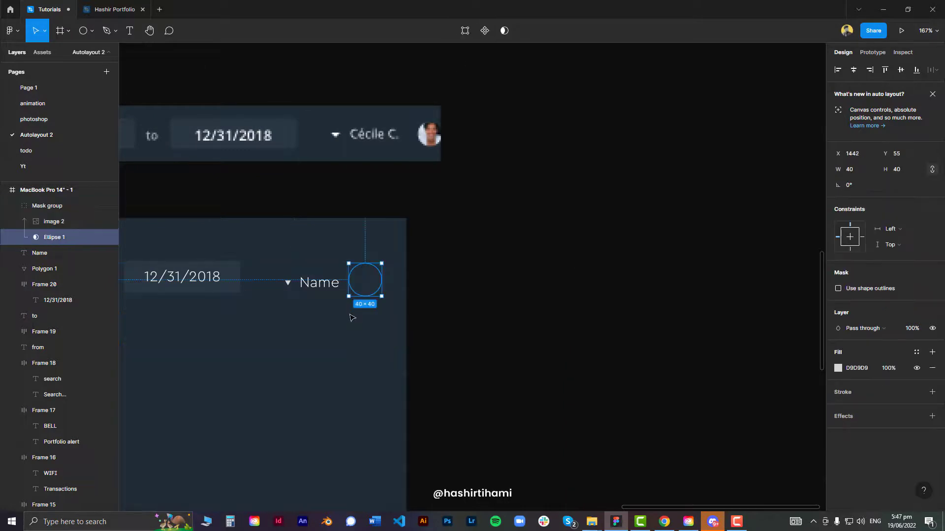
- Scale the masked photo down to about 119 × 70 and position it so the face fills the circle
{"action": "scroll", "coordinate": [349, 315], "scroll_direction": "down", "scroll_amount": 2}
{"action": "left_click", "coordinate": [48, 221]}
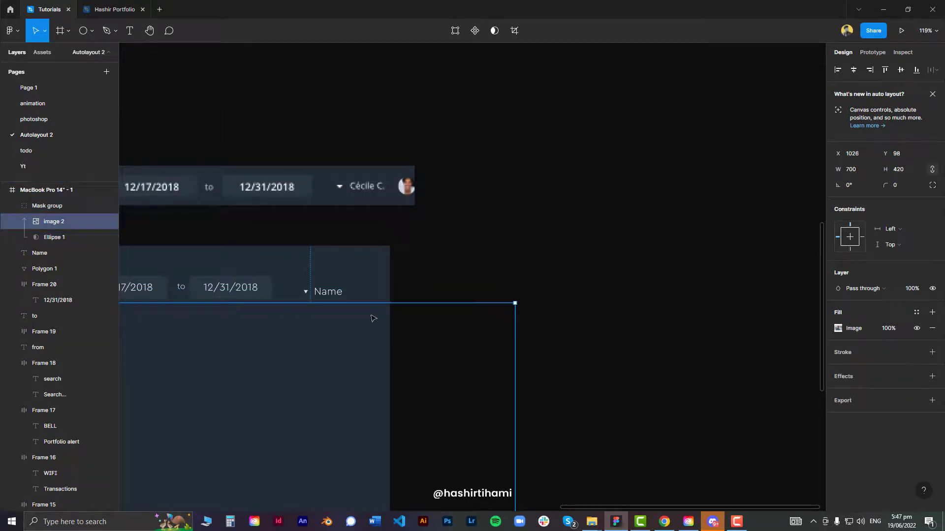
{"action": "left_click_drag", "start_coordinate": [373, 321], "coordinate": [394, 263]}
{"action": "left_click_drag", "start_coordinate": [537, 244], "coordinate": [373, 303]}
{"action": "scroll", "coordinate": [368, 292], "scroll_direction": "up", "scroll_amount": 4}
{"action": "left_click_drag", "start_coordinate": [416, 273], "coordinate": [431, 261]}
{"action": "left_click", "coordinate": [458, 285]}
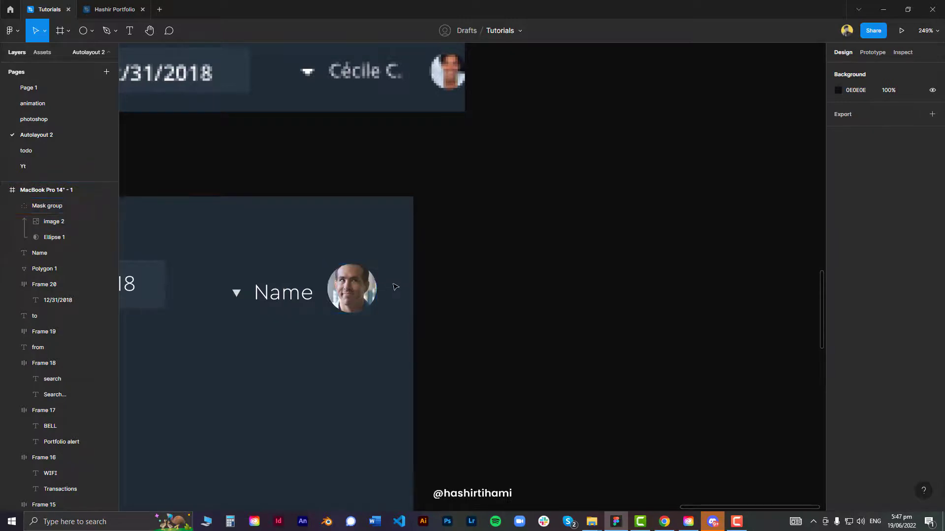
- Try making a round avatar from a copy of the photo, sized about 30 × 29 with corner radius 35
{"action": "left_click", "coordinate": [356, 289]}
{"action": "left_click_drag", "start_coordinate": [356, 289], "coordinate": [557, 257]}
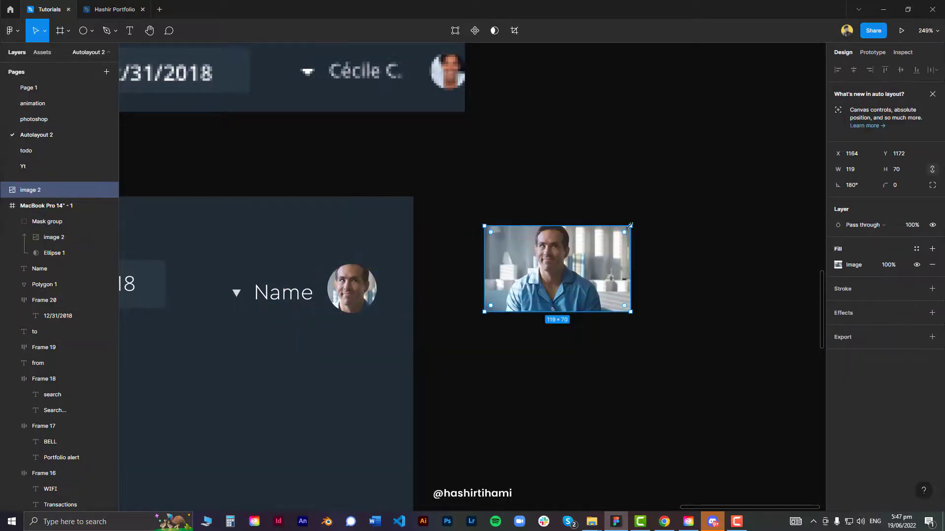
{"action": "left_click_drag", "start_coordinate": [624, 232], "coordinate": [521, 261]}
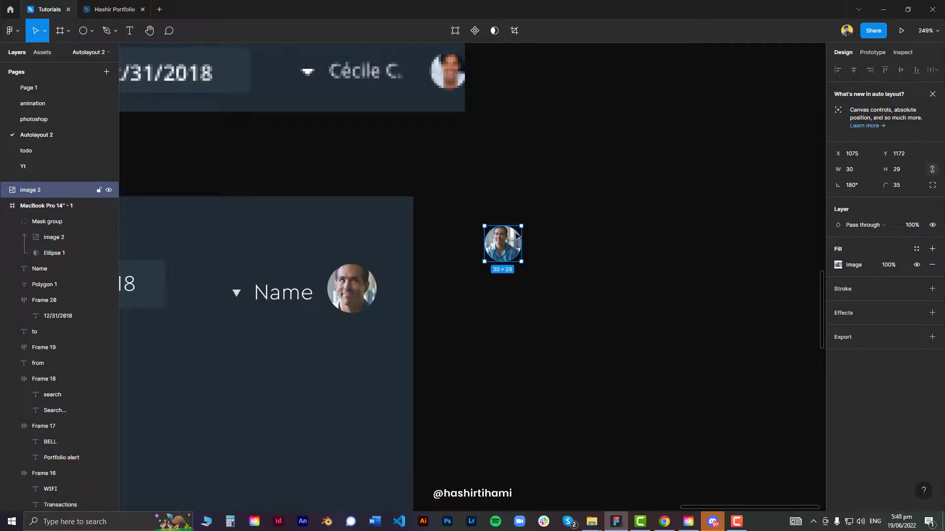
{"action": "key", "text": "Delete"}
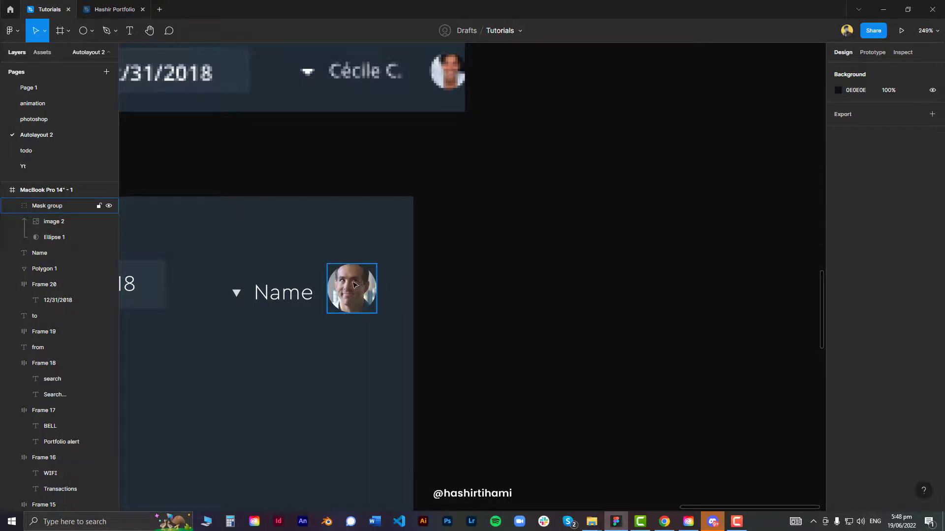
- Examine the avatar's mask group layers and compare the whole navigation bar with the reference bar above it
{"action": "left_click", "coordinate": [357, 284]}
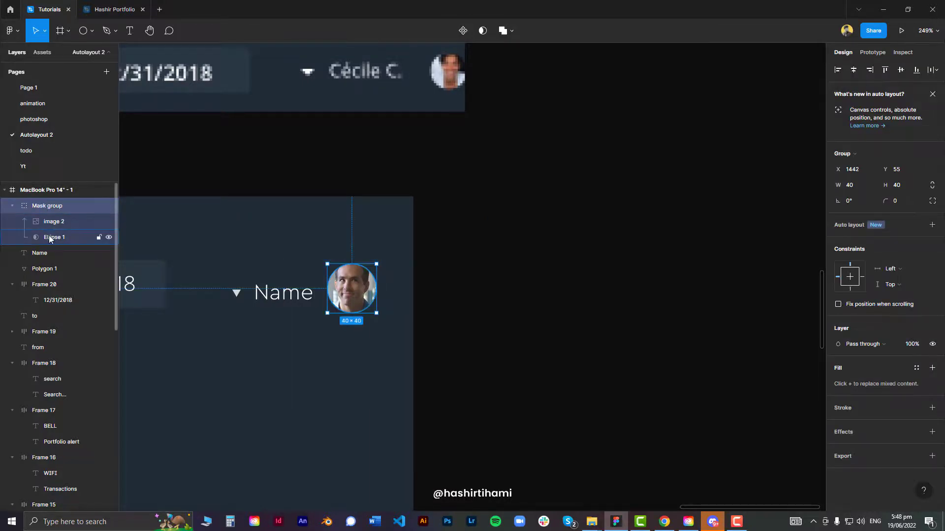
{"action": "left_click", "coordinate": [49, 224]}
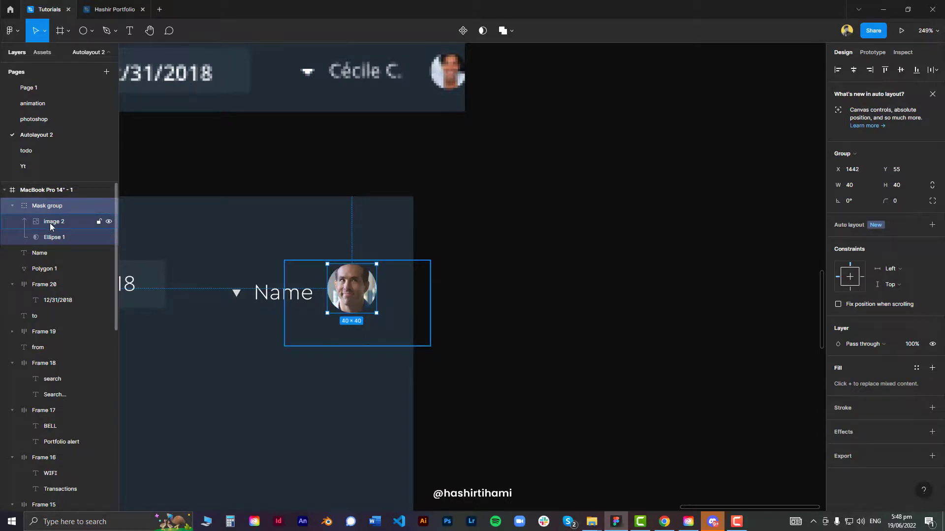
{"action": "left_click", "coordinate": [510, 256]}
{"action": "scroll", "coordinate": [510, 255], "scroll_direction": "down", "scroll_amount": 2}
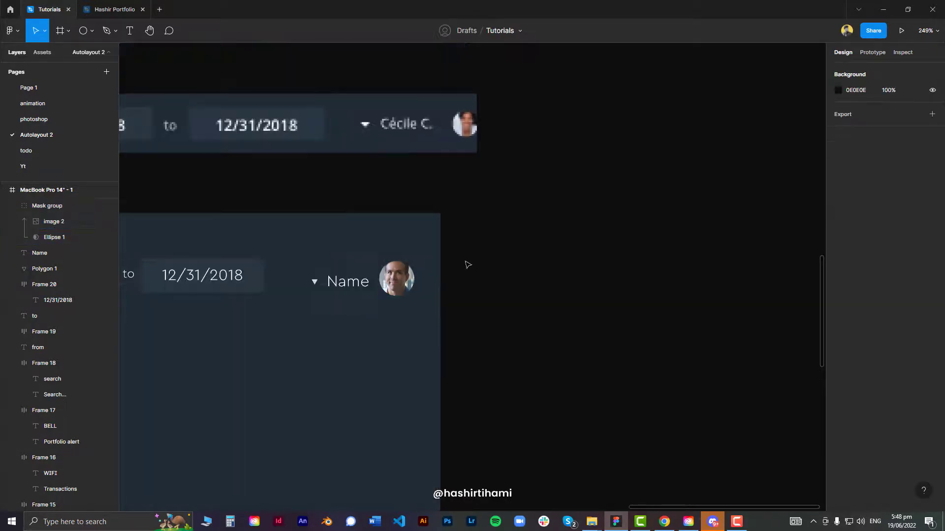
{"action": "left_click_drag", "start_coordinate": [419, 257], "coordinate": [643, 256]}
{"action": "scroll", "coordinate": [643, 257], "scroll_direction": "down", "scroll_amount": 4}
{"action": "left_click_drag", "start_coordinate": [506, 251], "coordinate": [597, 237]}
{"action": "scroll", "coordinate": [647, 248], "scroll_direction": "down", "scroll_amount": 1}
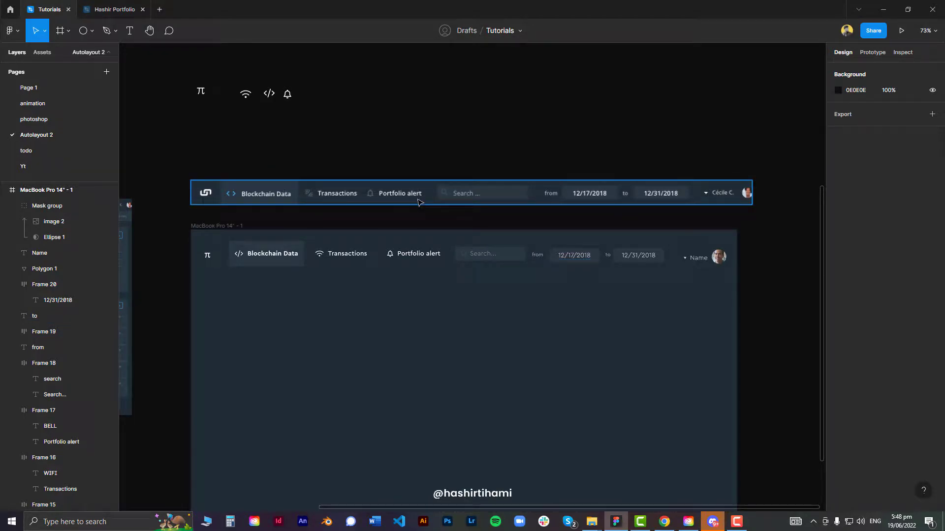
{"action": "scroll", "coordinate": [331, 190], "scroll_direction": "up", "scroll_amount": 3}
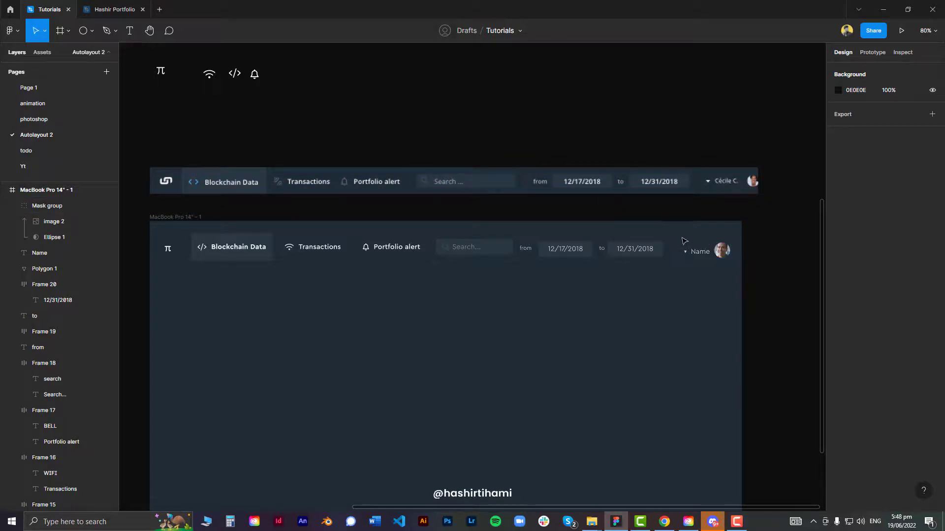
- Wrap the triangle, Name label and avatar in an auto layout with spacing 8 and shift it slightly right
{"action": "left_click_drag", "start_coordinate": [684, 241], "coordinate": [736, 269]}
{"action": "key", "text": "shift+a"}
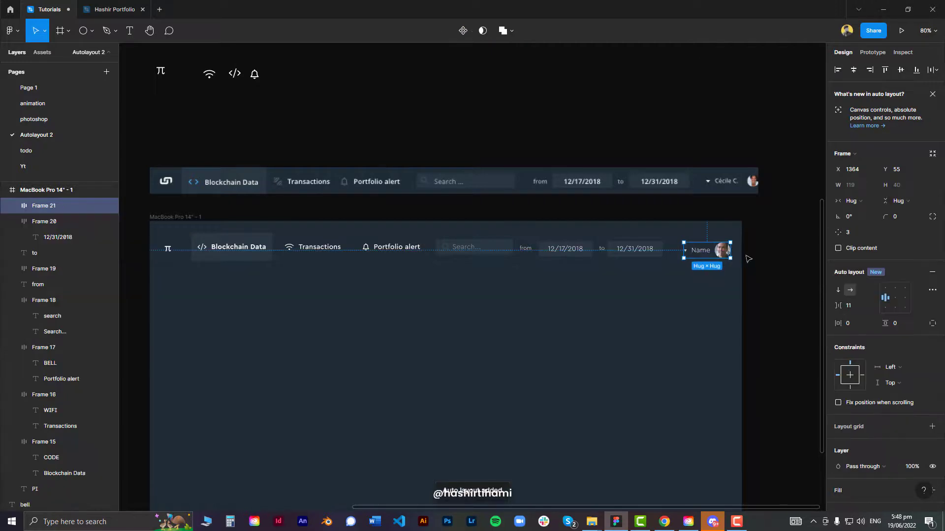
{"action": "scroll", "coordinate": [737, 266], "scroll_direction": "up", "scroll_amount": 3}
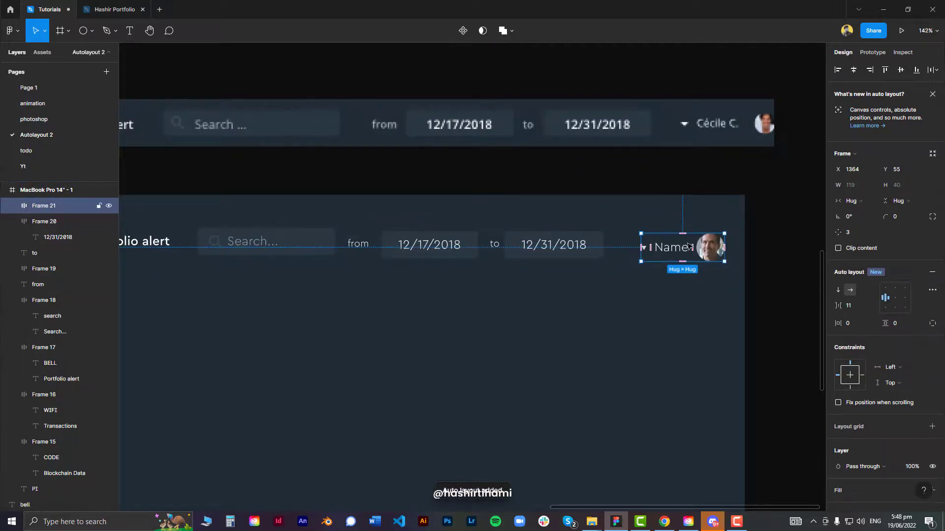
{"action": "left_click", "coordinate": [848, 305]}
{"action": "type", "text": "8"}
{"action": "key", "text": "Return"}
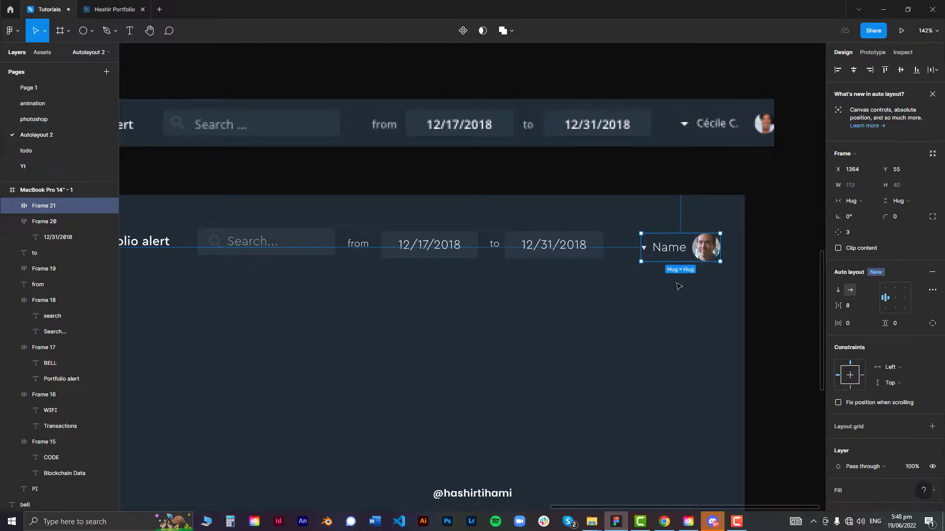
{"action": "left_click_drag", "start_coordinate": [705, 255], "coordinate": [717, 256]}
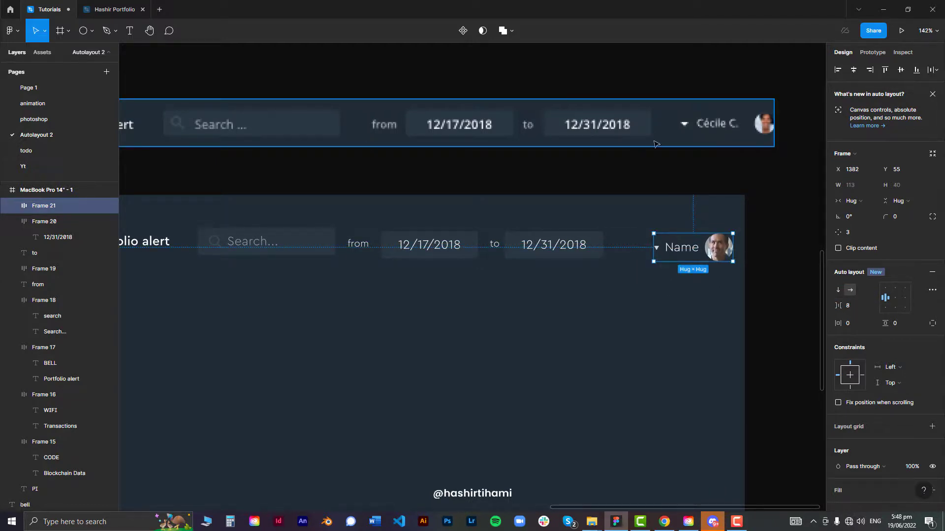
- Wrap the from/to labels and both date frames in an auto layout with spacing 8 and move it right, closer to the user menu
{"action": "left_click_drag", "start_coordinate": [347, 226], "coordinate": [610, 276]}
{"action": "key", "text": "shift+a"}
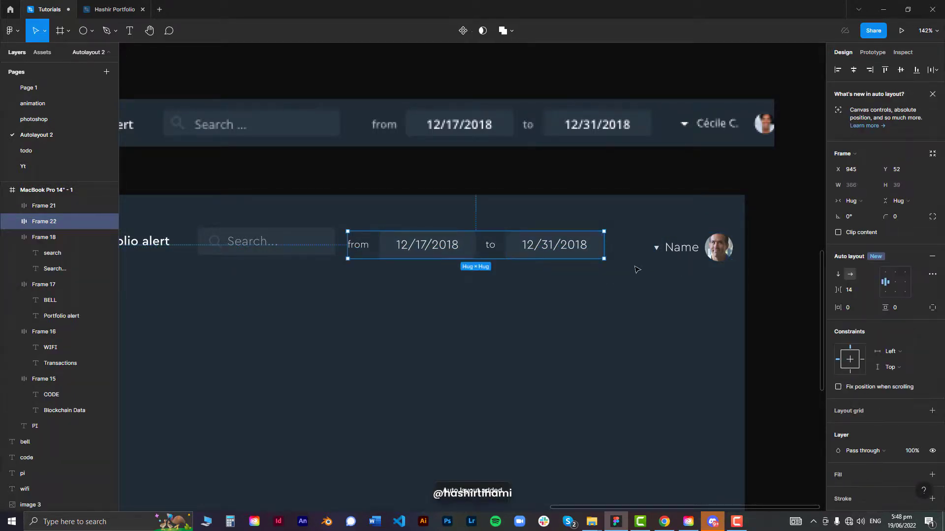
{"action": "left_click", "coordinate": [860, 293]}
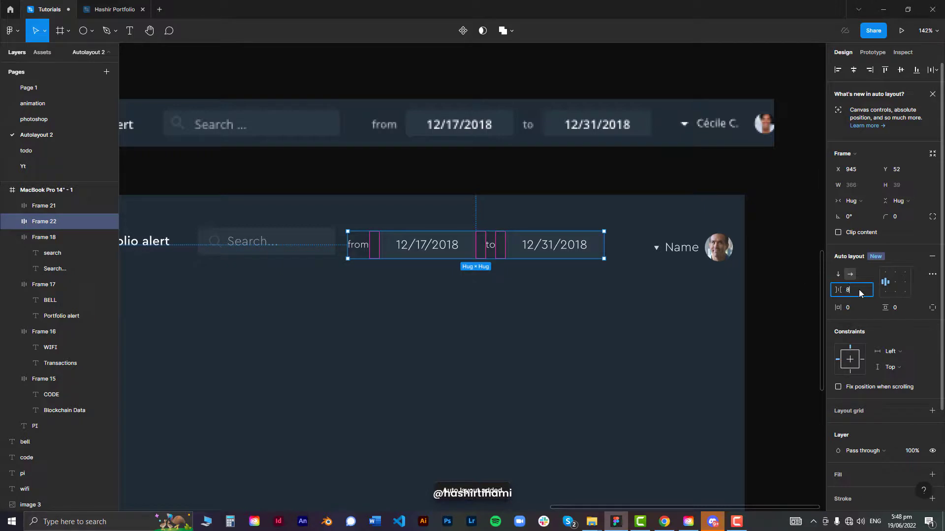
{"action": "key", "text": "Return"}
{"action": "left_click_drag", "start_coordinate": [521, 253], "coordinate": [556, 251]}
{"action": "scroll", "coordinate": [537, 259], "scroll_direction": "down", "scroll_amount": 1}
{"action": "left_click_drag", "start_coordinate": [465, 262], "coordinate": [609, 264]}
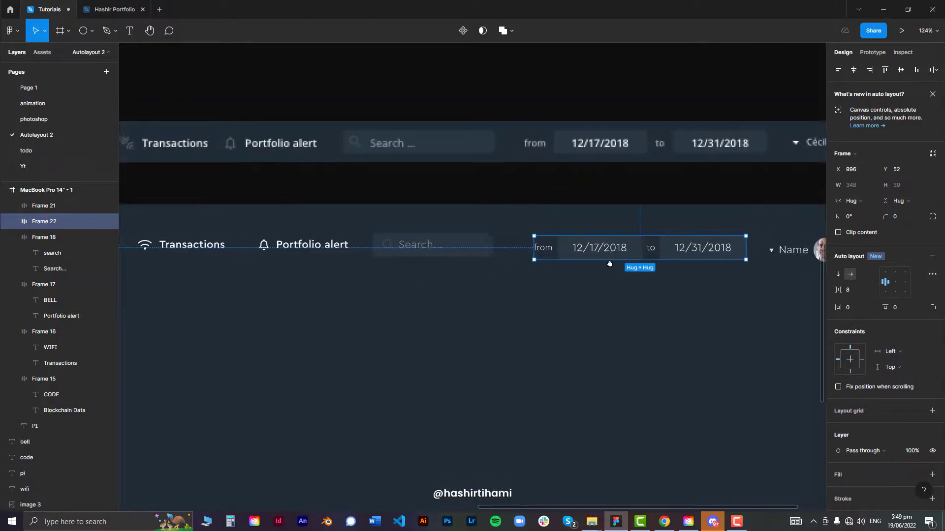
{"action": "scroll", "coordinate": [610, 263], "scroll_direction": "left", "scroll_amount": 3}
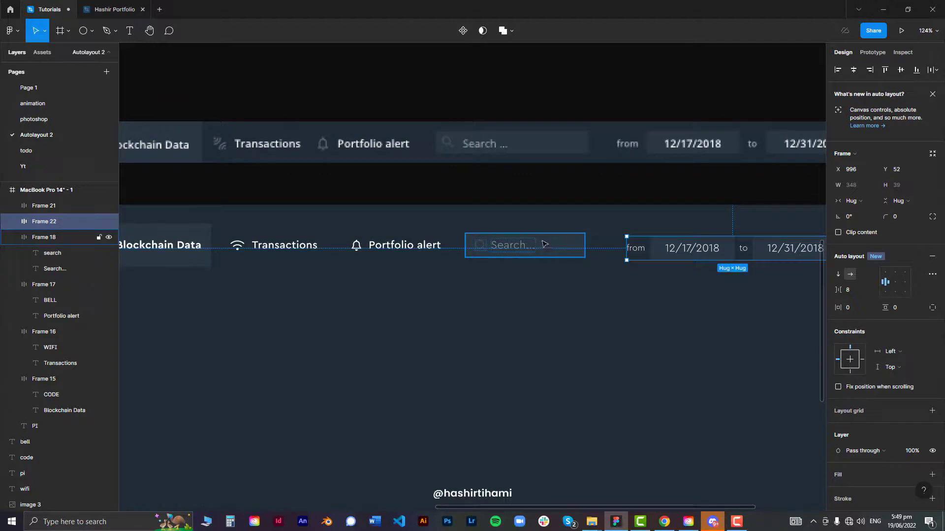
- Move the search field slightly right, closer to the date range
{"action": "left_click_drag", "start_coordinate": [543, 246], "coordinate": [553, 248]}
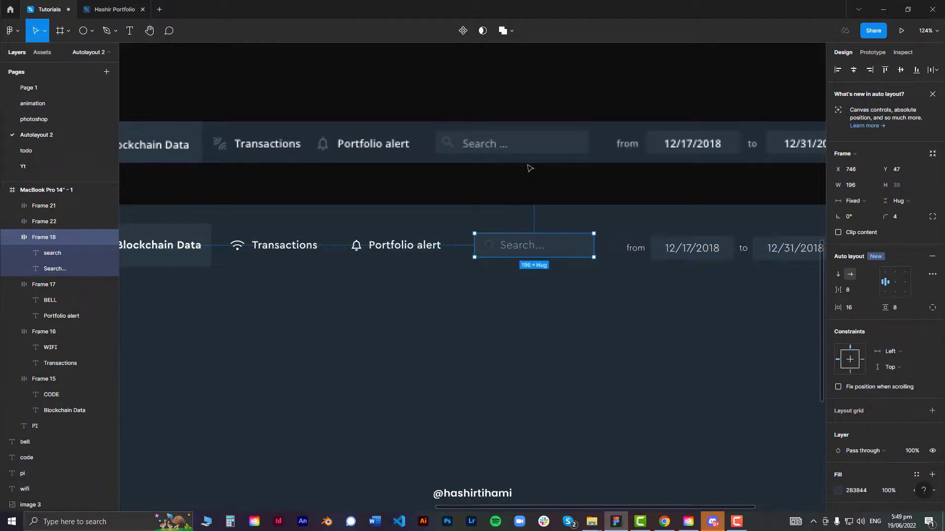
{"action": "scroll", "coordinate": [512, 152], "scroll_direction": "down", "scroll_amount": 2}
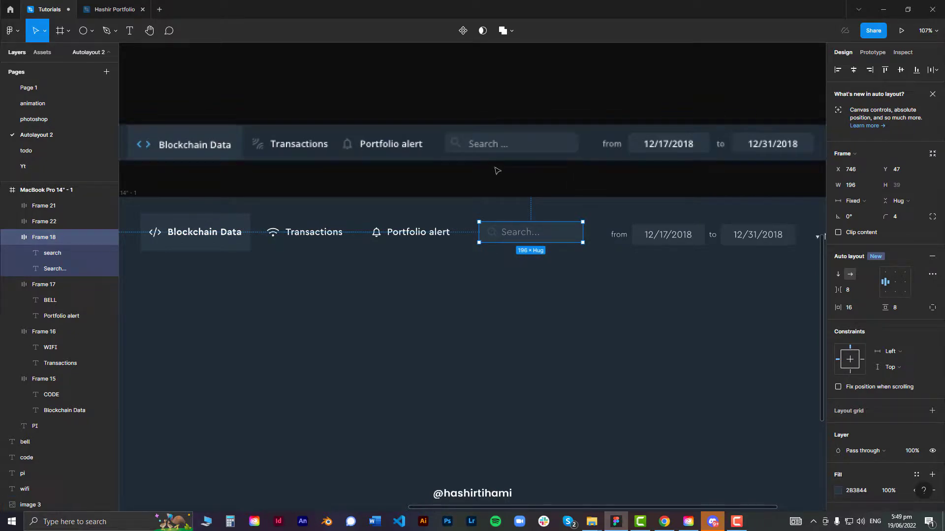
{"action": "left_click_drag", "start_coordinate": [357, 208], "coordinate": [472, 213]}
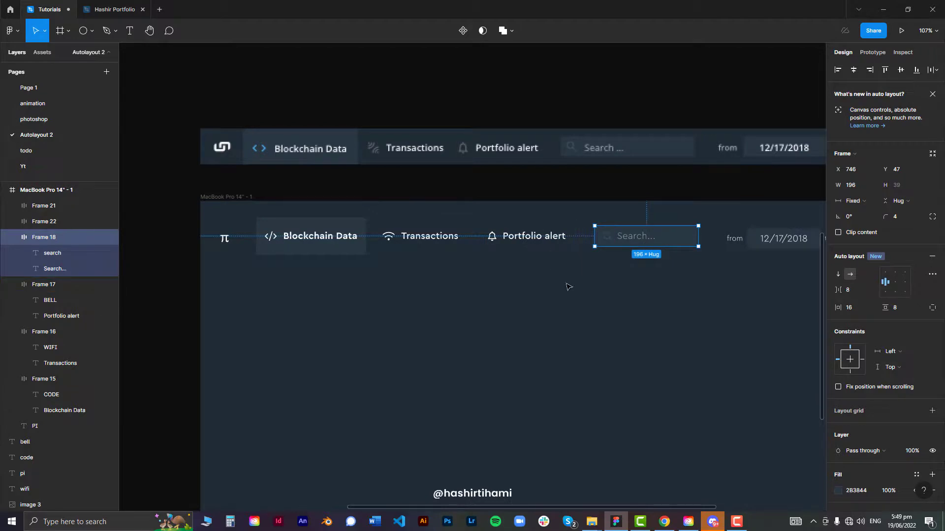
- Wrap the Blockchain Data, Transactions and Portfolio alert tabs in an auto layout with spacing 0
{"action": "left_click_drag", "start_coordinate": [573, 284], "coordinate": [217, 216]}
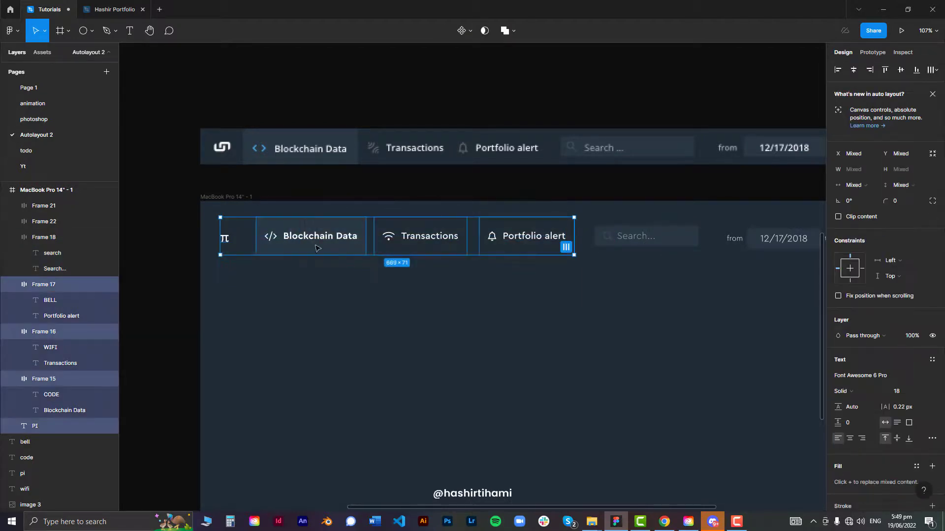
{"action": "left_click_drag", "start_coordinate": [321, 285], "coordinate": [576, 241]}
{"action": "key", "text": "shift+a"}
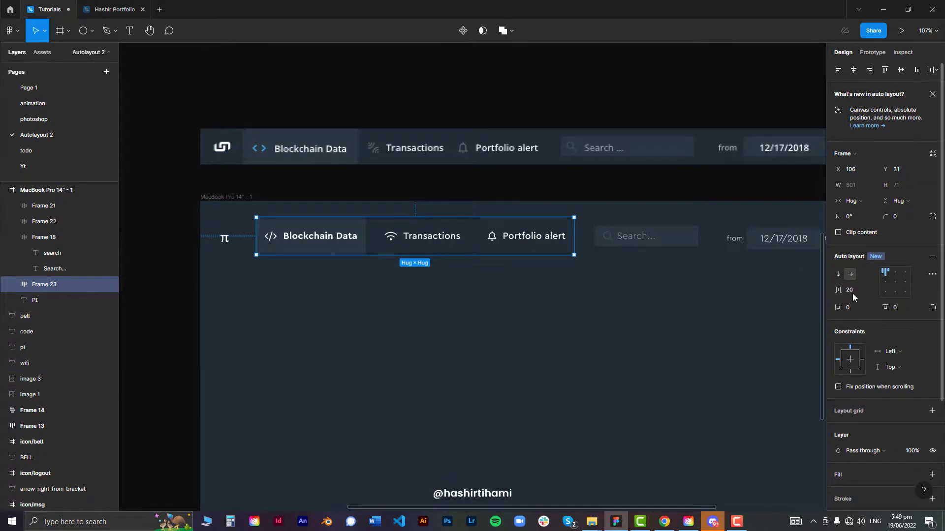
{"action": "type", "text": "0"}
{"action": "key", "text": "Return"}
{"action": "left_click", "coordinate": [691, 314]}
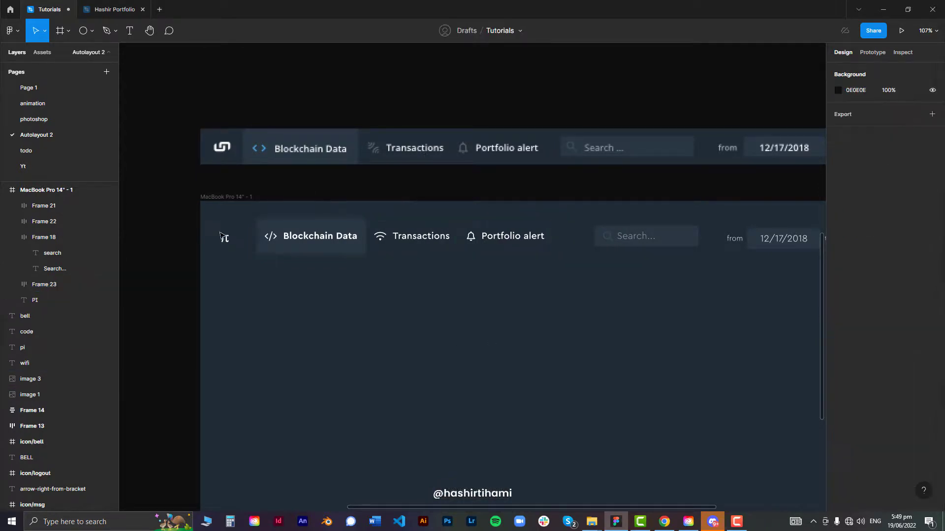
- Wrap the π logo in its own auto layout frame, size it 72 × 72 and centre the icon inside
{"action": "left_click", "coordinate": [226, 242]}
{"action": "key", "text": "shift+a"}
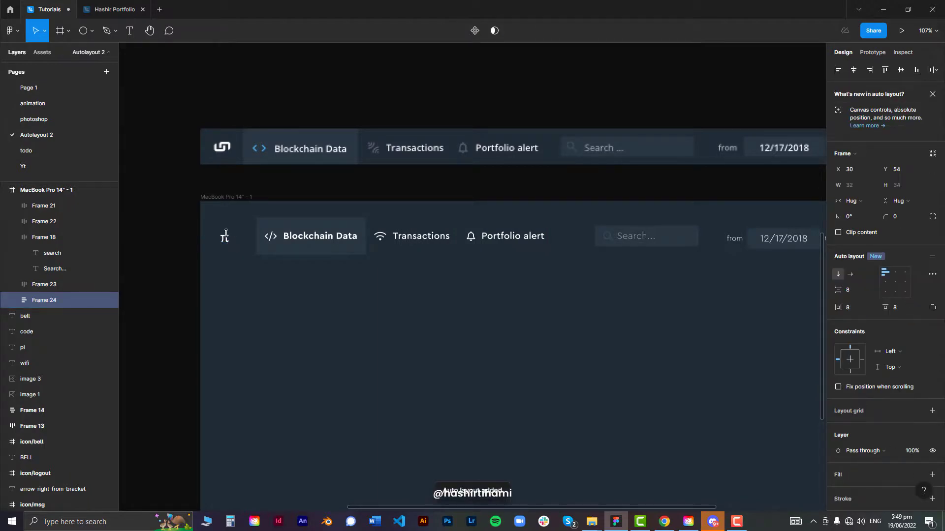
{"action": "scroll", "coordinate": [225, 233], "scroll_direction": "up", "scroll_amount": 5}
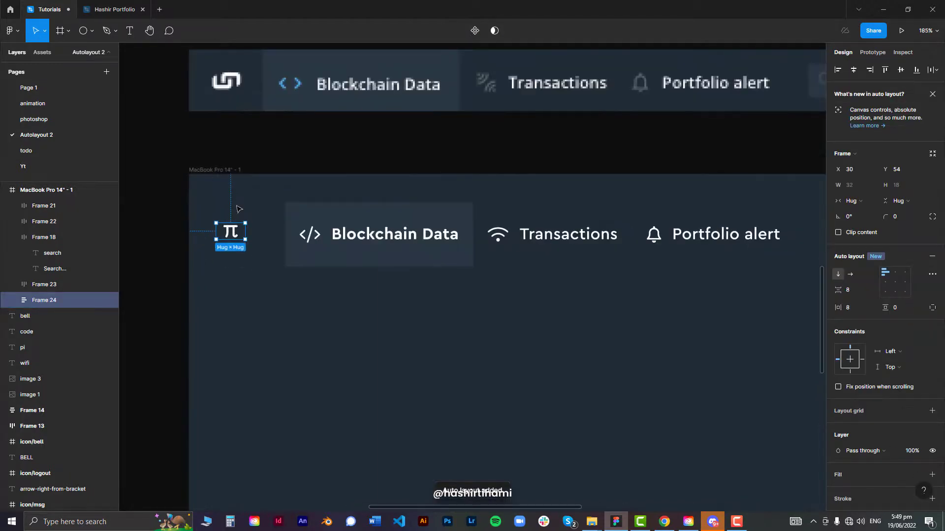
{"action": "left_click_drag", "start_coordinate": [235, 222], "coordinate": [264, 253]}
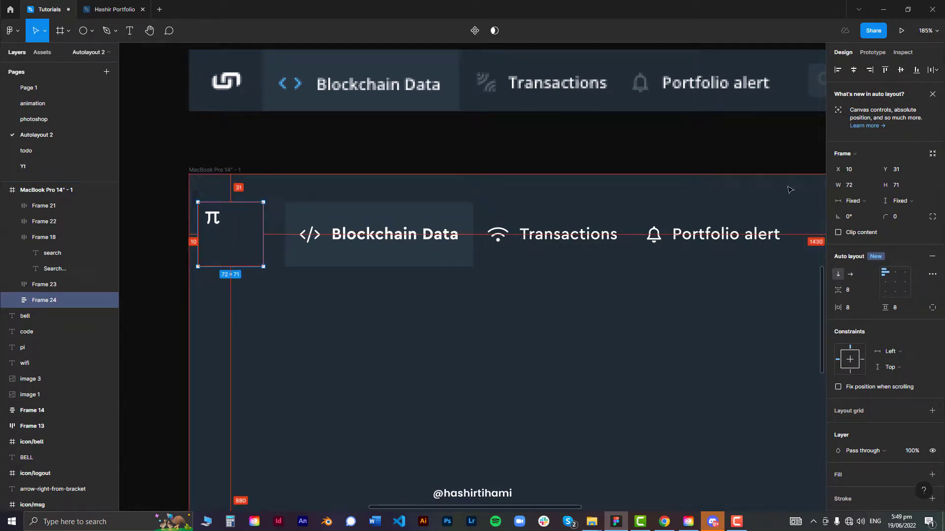
{"action": "left_click", "coordinate": [909, 190]}
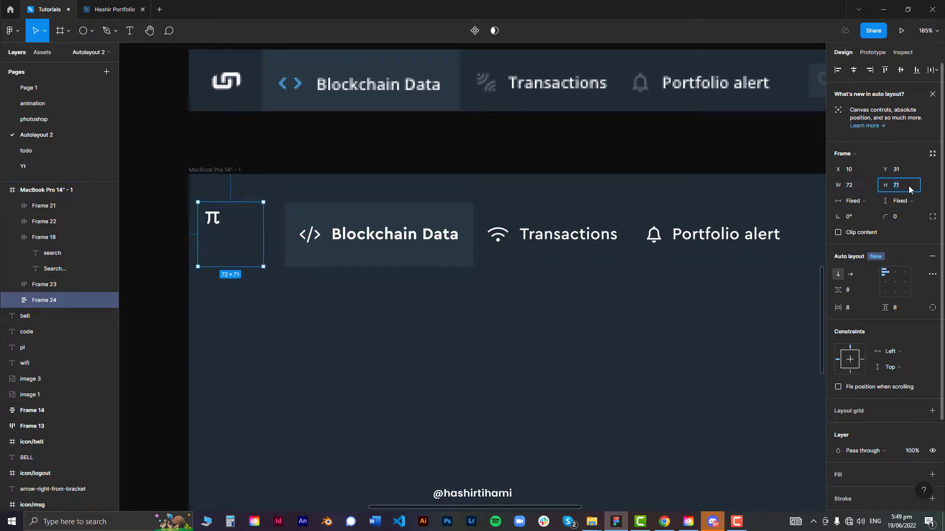
{"action": "key", "text": "Return"}
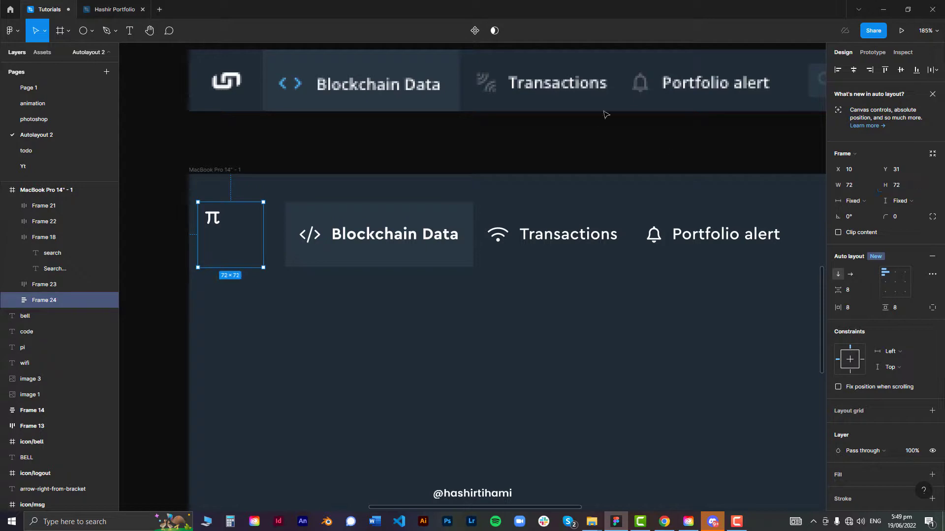
{"action": "left_click", "coordinate": [898, 284]}
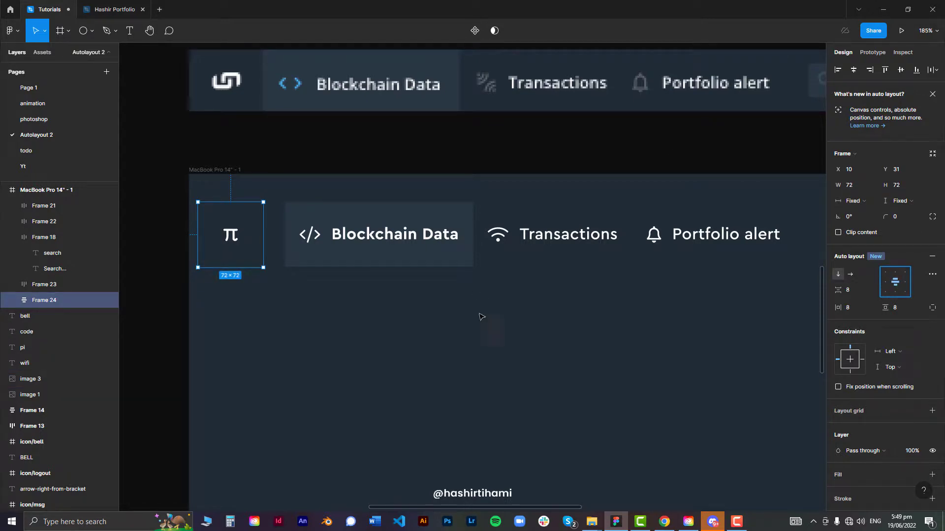
{"action": "left_click", "coordinate": [477, 329]}
- Combine the π logo frame and the tabs group in a horizontal auto layout with spacing 0
{"action": "scroll", "coordinate": [475, 342], "scroll_direction": "down", "scroll_amount": 3}
{"action": "left_click_drag", "start_coordinate": [520, 333], "coordinate": [436, 302]}
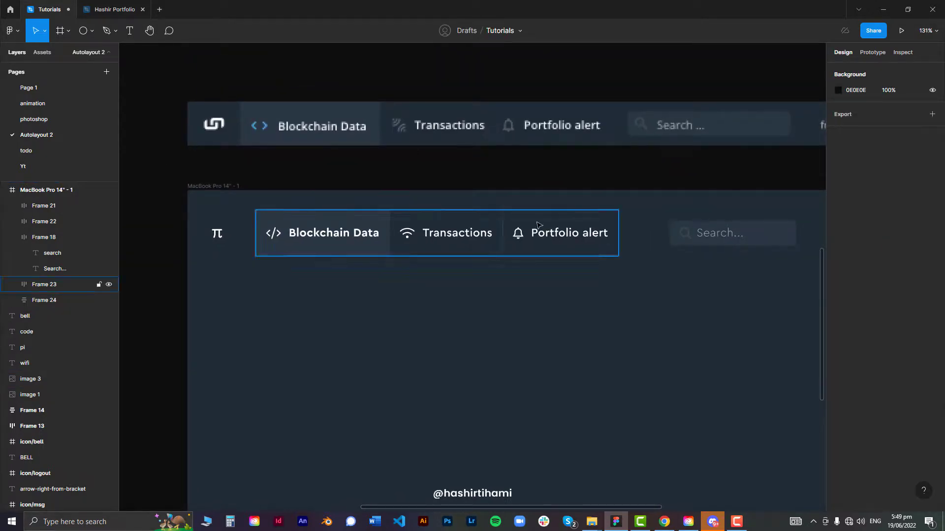
{"action": "left_click", "coordinate": [538, 225]}
{"action": "left_click", "coordinate": [221, 233], "text": "shift"}
{"action": "key", "text": "shift+a"}
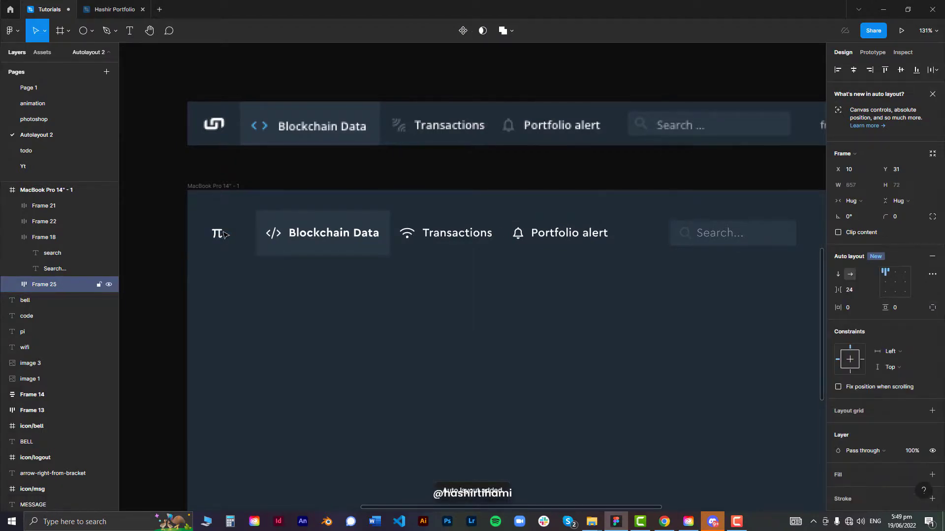
{"action": "left_click", "coordinate": [859, 291]}
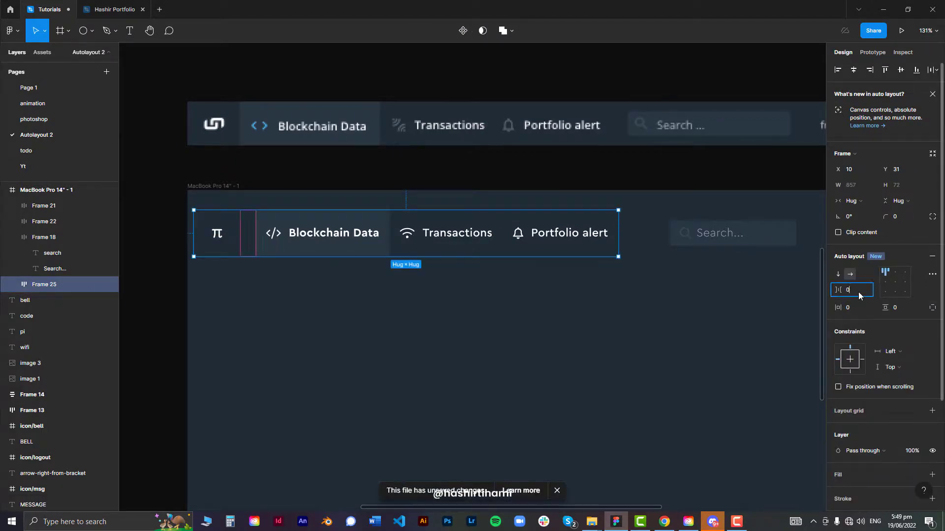
{"action": "key", "text": "Return"}
{"action": "left_click", "coordinate": [445, 386]}
- Wrap the logo and tabs, search field, date range and user menu in one auto layout and move it up to about X 13, Y 15
{"action": "scroll", "coordinate": [585, 376], "scroll_direction": "down", "scroll_amount": 3}
{"action": "left_click_drag", "start_coordinate": [586, 376], "coordinate": [431, 348]}
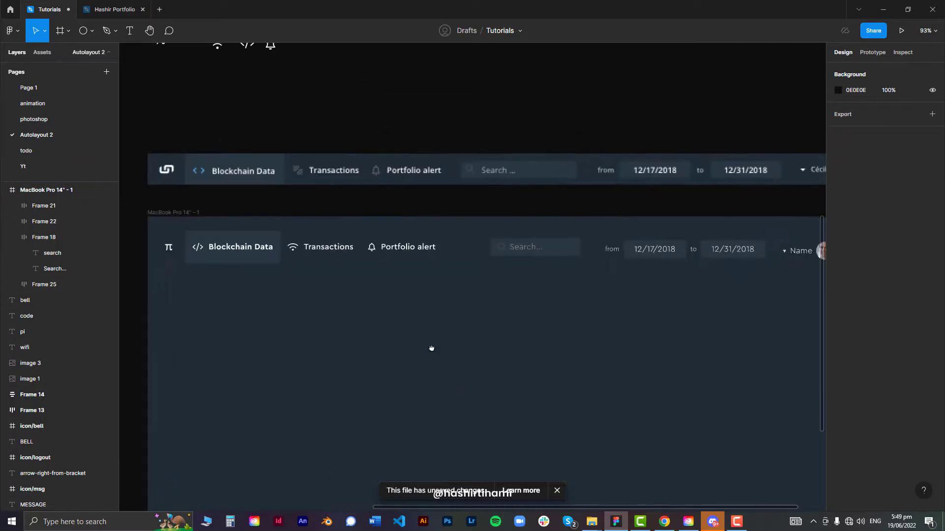
{"action": "scroll", "coordinate": [471, 344], "scroll_direction": "down", "scroll_amount": 2, "text": "ctrl"}
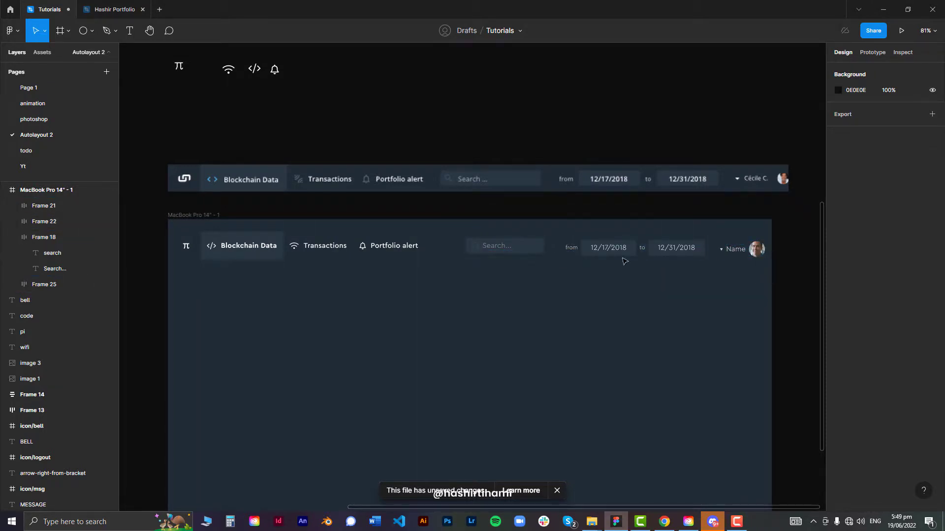
{"action": "left_click_drag", "start_coordinate": [772, 262], "coordinate": [175, 231]}
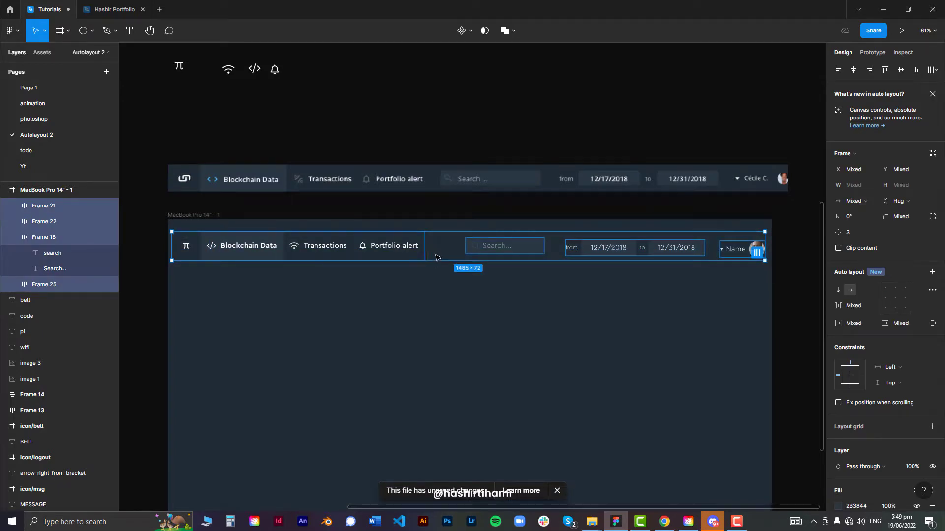
{"action": "key", "text": "shift+a"}
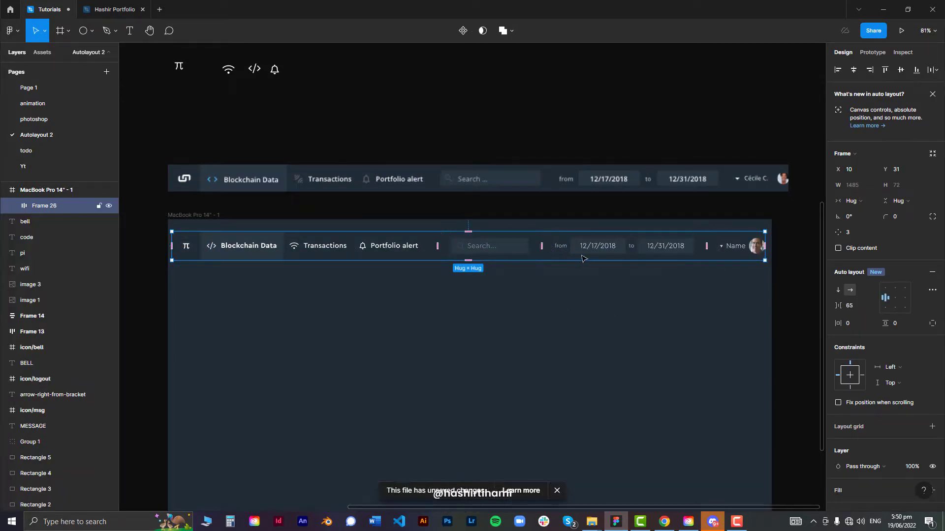
{"action": "left_click_drag", "start_coordinate": [584, 252], "coordinate": [584, 246]}
- Set the horizontal padding of the user menu with the Name label and avatar to 16
{"action": "scroll", "coordinate": [764, 238], "scroll_direction": "up", "scroll_amount": 5}
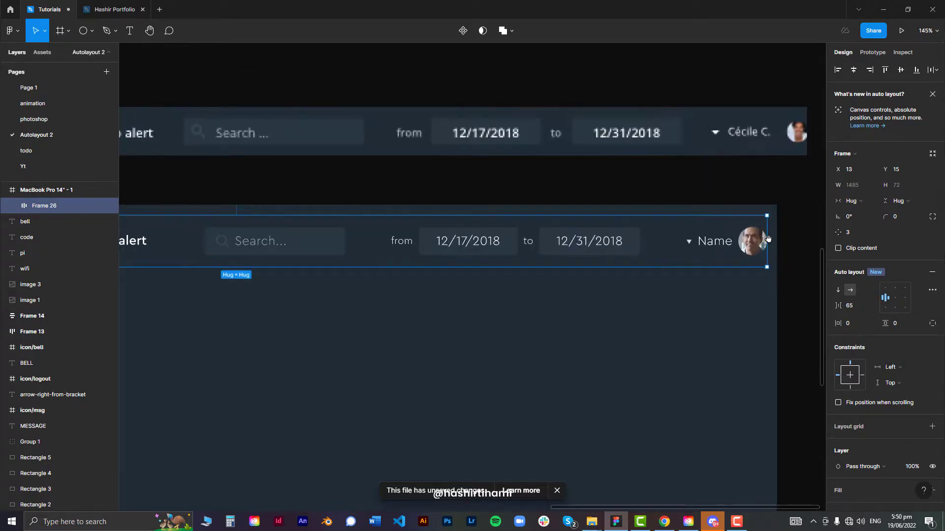
{"action": "scroll", "coordinate": [701, 250], "scroll_direction": "up", "scroll_amount": 1}
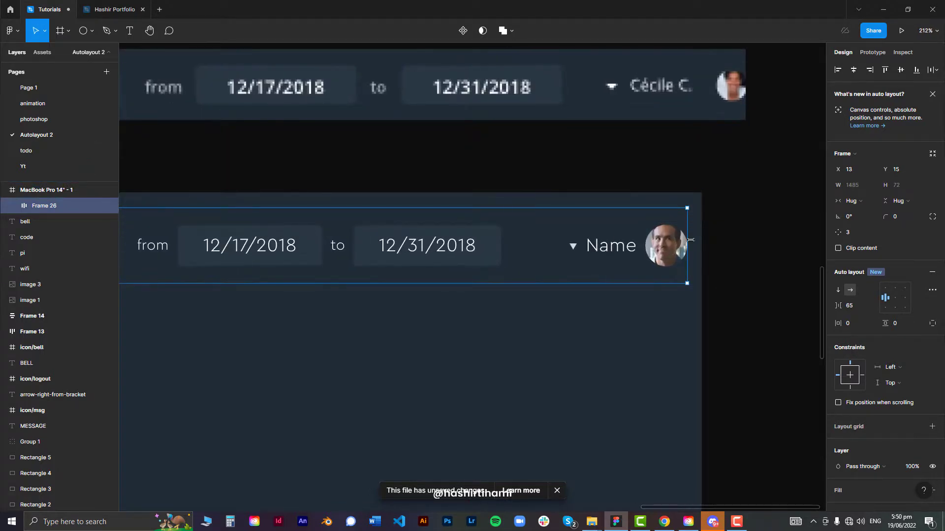
{"action": "double_click", "coordinate": [636, 246]}
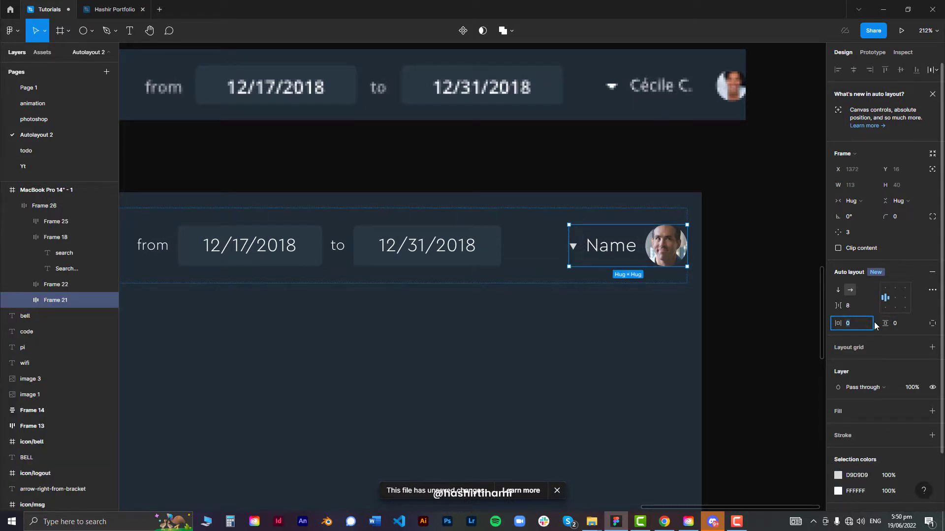
{"action": "type", "text": "16"}
{"action": "key", "text": "Return"}
- Move the whole navigation bar up to the top edge of the MacBook frame, at Y 0
{"action": "scroll", "coordinate": [614, 248], "scroll_direction": "down", "scroll_amount": 5}
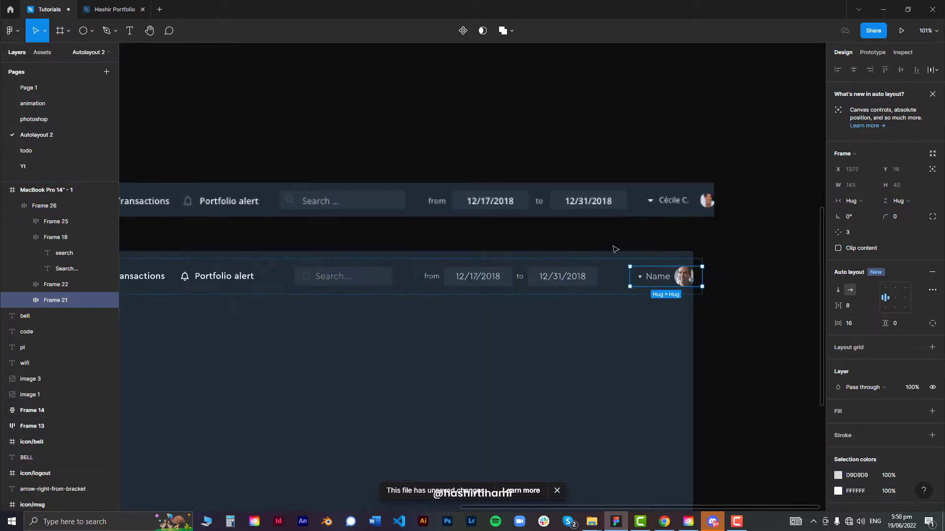
{"action": "left_click", "coordinate": [613, 246]}
{"action": "scroll", "coordinate": [574, 280], "scroll_direction": "down", "scroll_amount": 3}
{"action": "mouse_move", "coordinate": [498, 279]}
{"action": "left_mouse_down"}
{"action": "mouse_move", "coordinate": [506, 290]}
{"action": "mouse_move", "coordinate": [495, 281]}
{"action": "left_mouse_up"}
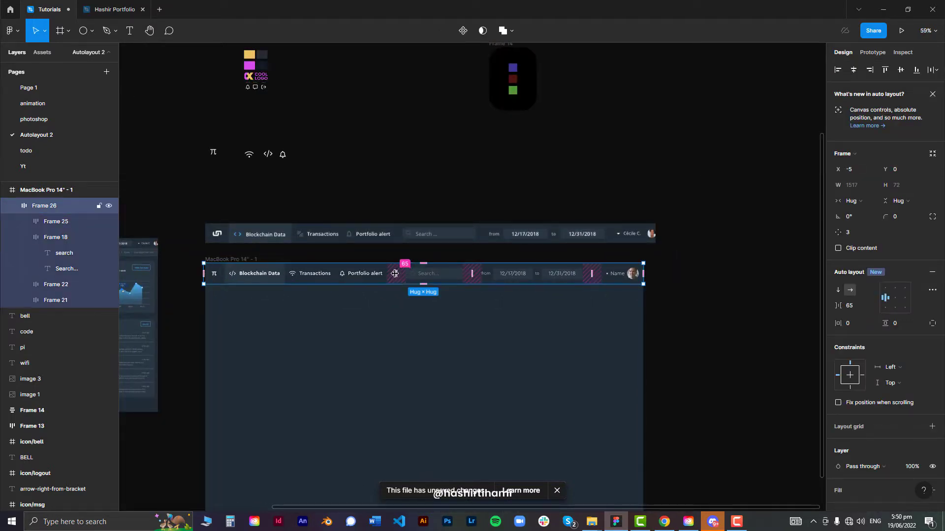
{"action": "scroll", "coordinate": [398, 275], "scroll_direction": "up", "scroll_amount": 4}
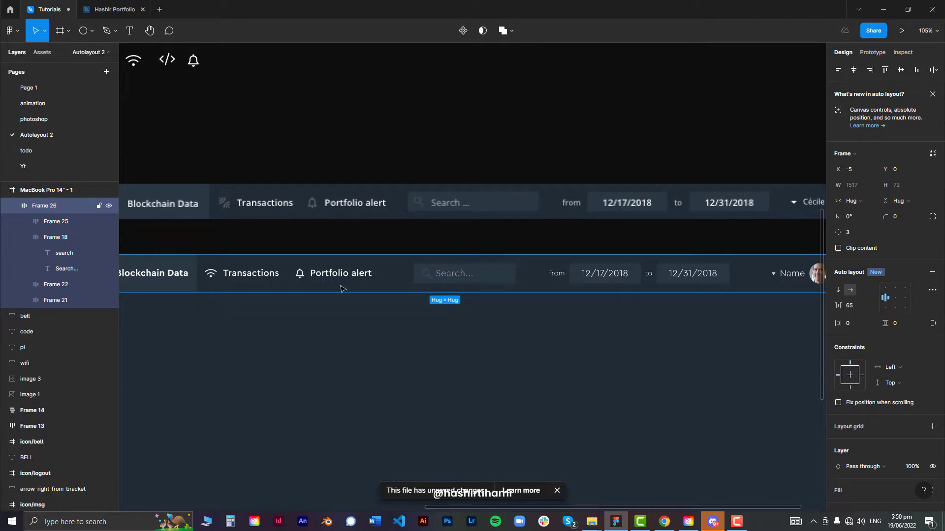
{"action": "scroll", "coordinate": [350, 283], "scroll_direction": "down", "scroll_amount": 2}
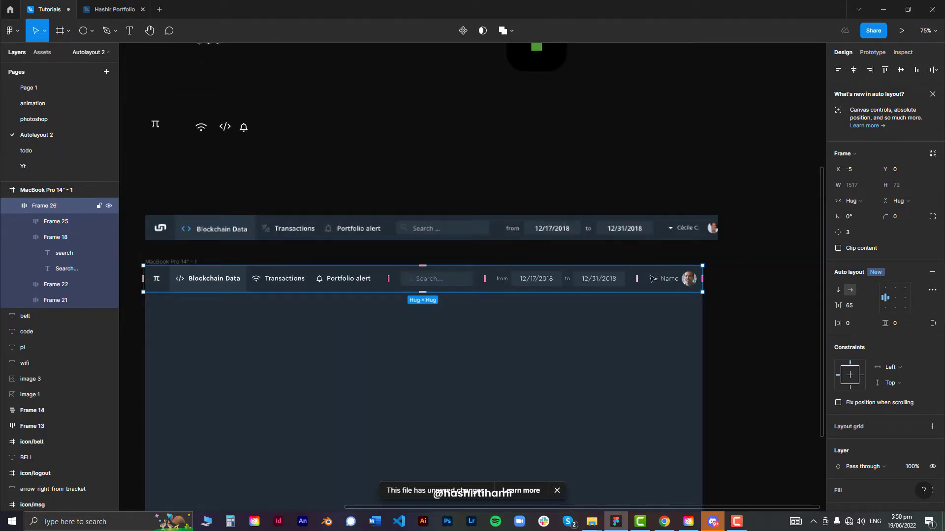
- Set the navigation bar's item spacing to Auto and fit the bar to the MacBook frame at X 0 with width 1512
{"action": "left_click", "coordinate": [853, 304]}
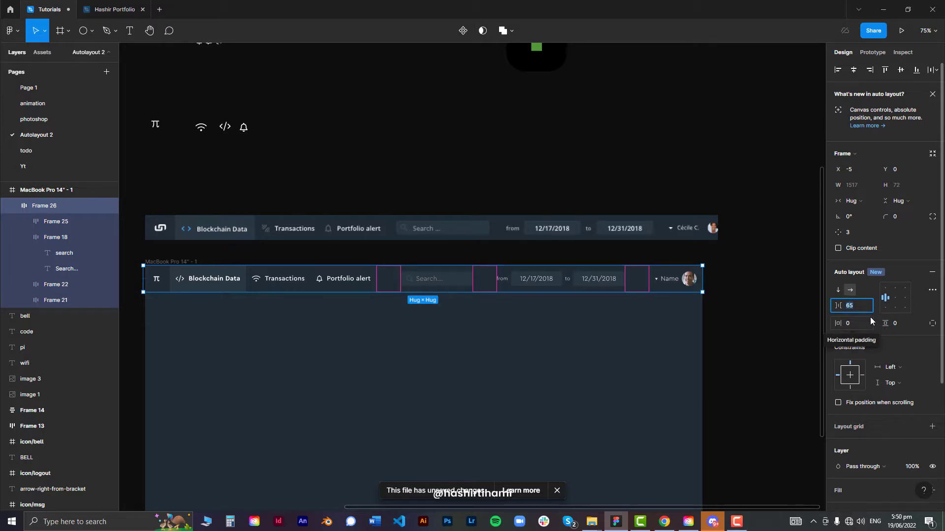
{"action": "type", "text": "ayo"}
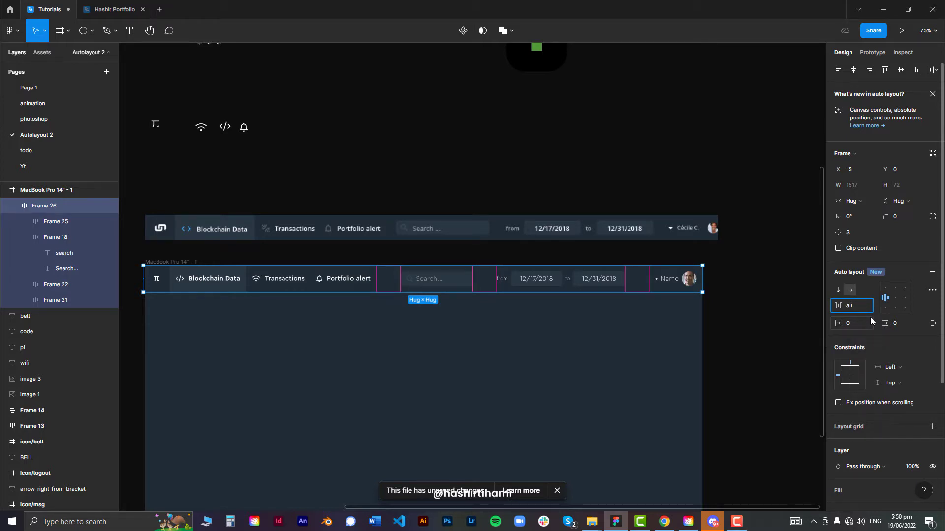
{"action": "type", "text": "u"}
{"action": "key", "text": "Return"}
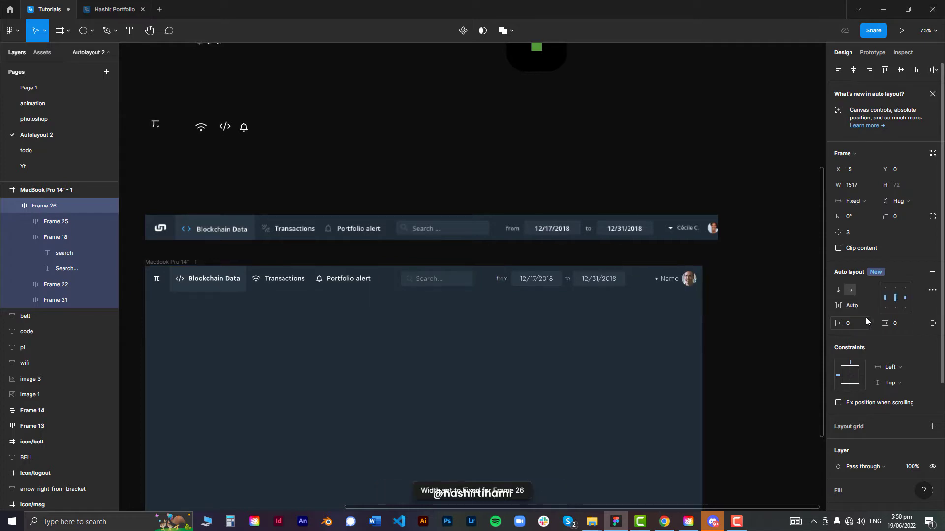
{"action": "mouse_move", "coordinate": [180, 276]}
{"action": "left_mouse_down"}
{"action": "mouse_move", "coordinate": [197, 293]}
{"action": "mouse_move", "coordinate": [182, 277]}
{"action": "left_mouse_up"}
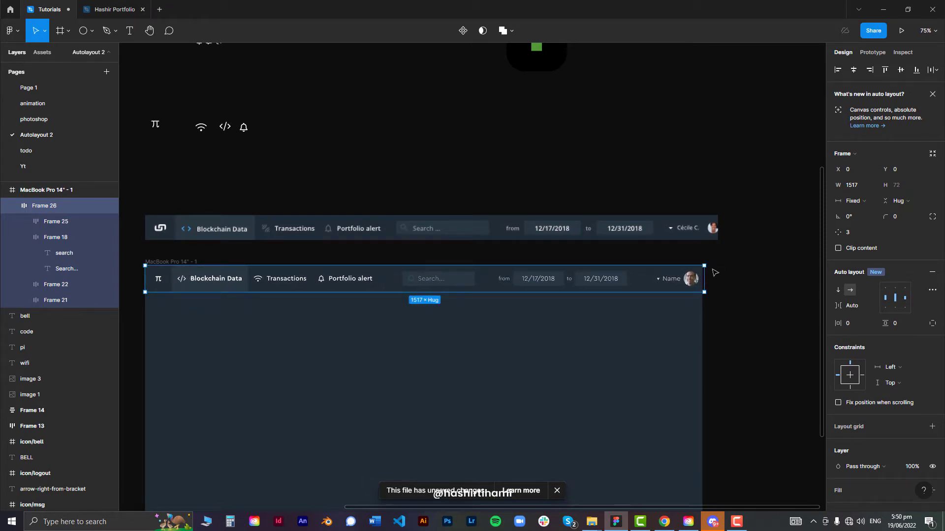
{"action": "mouse_move", "coordinate": [705, 271]}
{"action": "left_mouse_down"}
{"action": "mouse_move", "coordinate": [612, 275]}
{"action": "mouse_move", "coordinate": [702, 275]}
{"action": "left_mouse_up"}
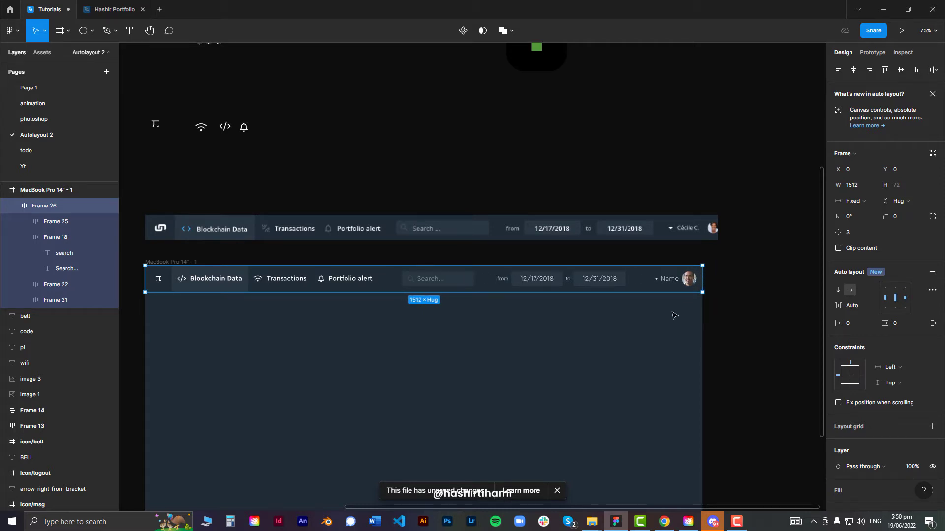
- Widen the search field inside the navigation bar to 260
{"action": "left_click", "coordinate": [454, 280]}
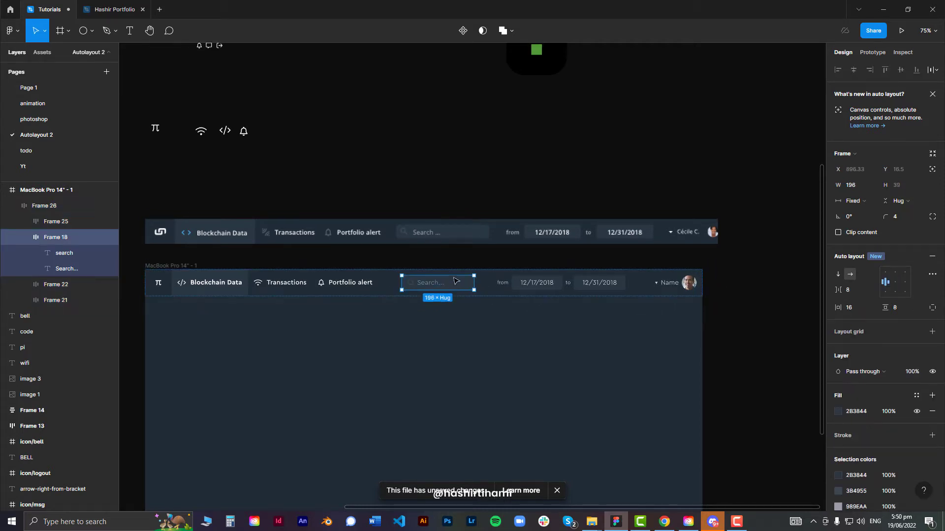
{"action": "scroll", "coordinate": [453, 281], "scroll_direction": "up", "scroll_amount": 5}
{"action": "left_click_drag", "start_coordinate": [483, 312], "coordinate": [537, 312]}
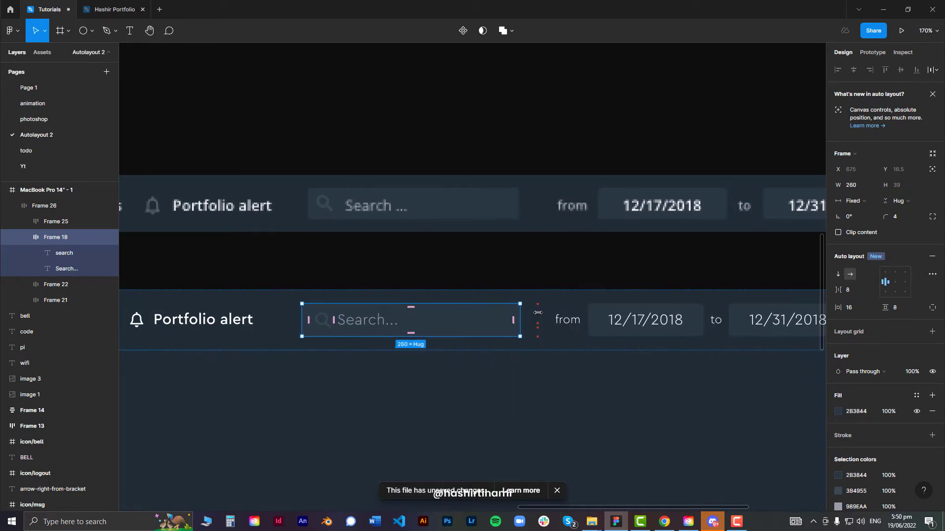
{"action": "scroll", "coordinate": [532, 379], "scroll_direction": "down", "scroll_amount": 5}
{"action": "left_click", "coordinate": [541, 379]}
- Fill the navigation bar with 202C36 sampled from the reference bar and select the MacBook Pro 14" frame
{"action": "left_click_drag", "start_coordinate": [563, 391], "coordinate": [579, 264]}
{"action": "left_click", "coordinate": [453, 209]}
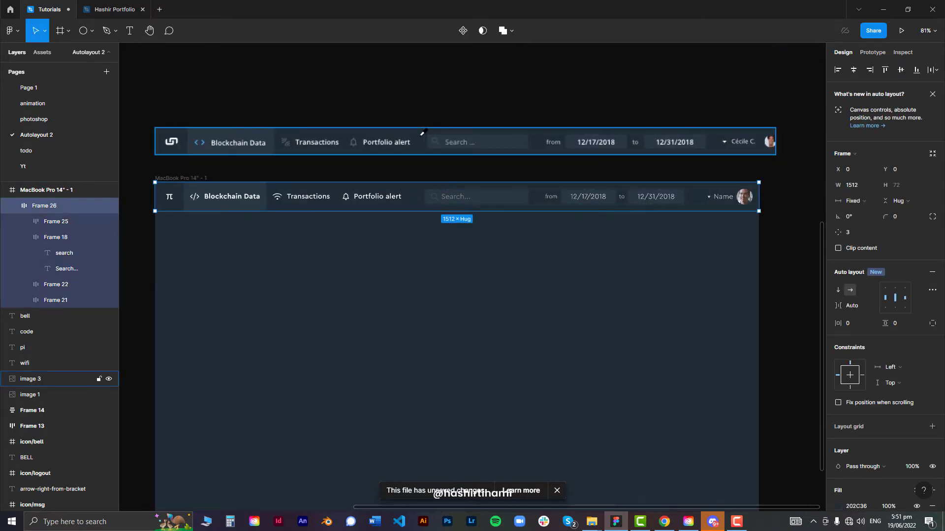
{"action": "left_click", "coordinate": [459, 110]}
{"action": "left_click", "coordinate": [647, 226]}
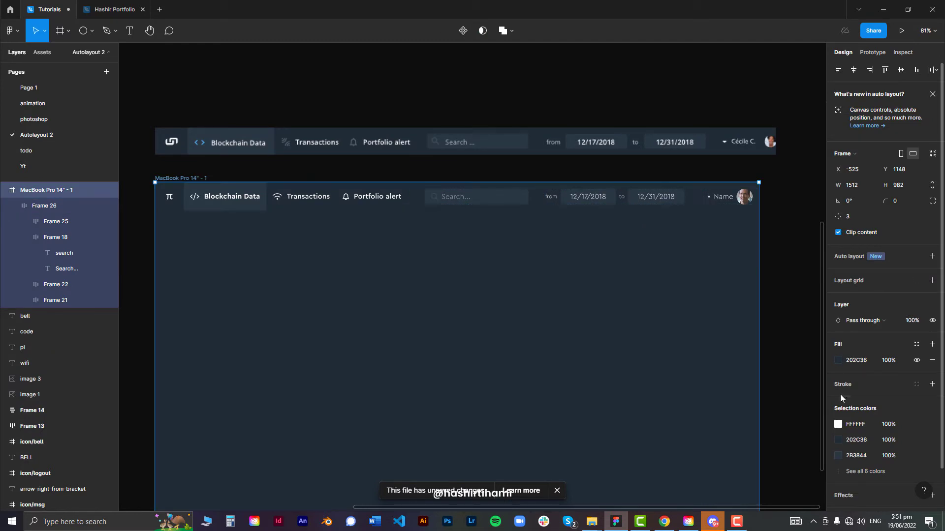
- Darken the MacBook Pro 14" frame's fill to 1D262E so the navigation bar stands out, and deselect the frame
{"action": "left_click", "coordinate": [836, 362]}
{"action": "left_click", "coordinate": [753, 363]}
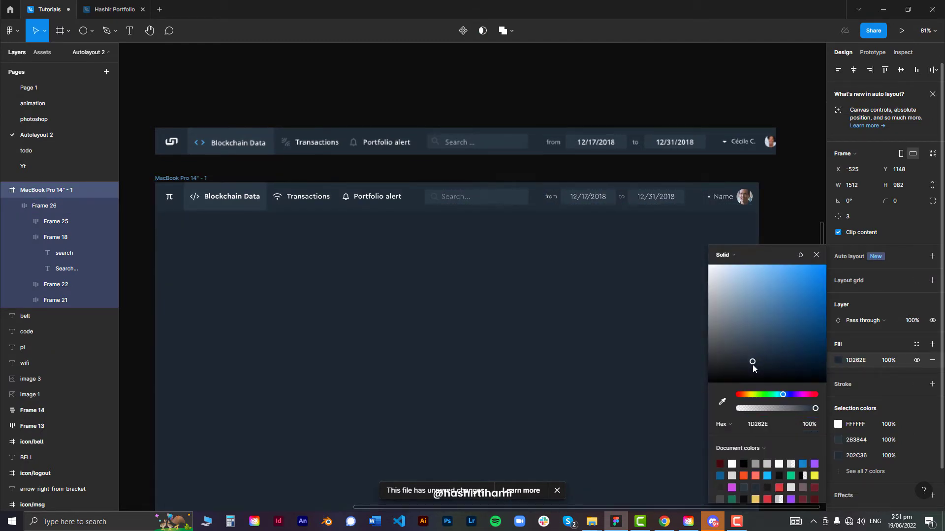
{"action": "left_click", "coordinate": [541, 321]}
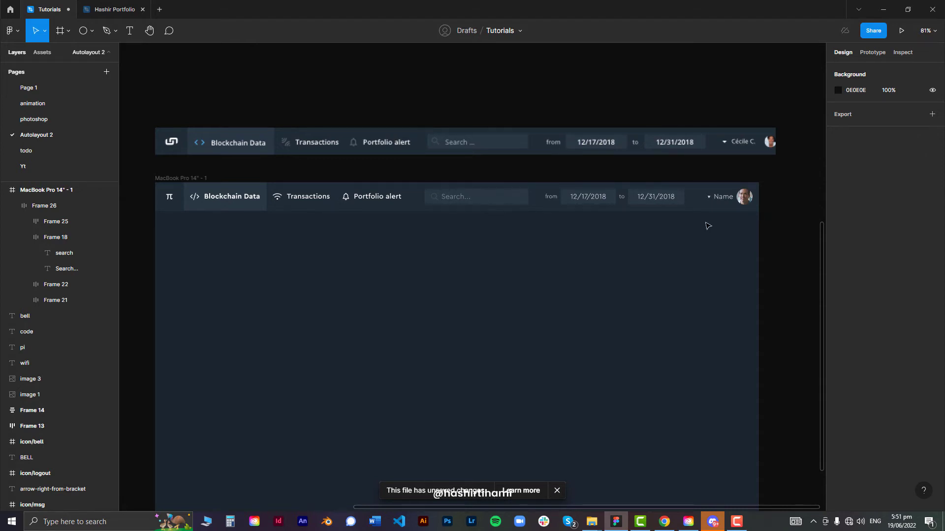
- Compare the rebuilt navigation bar and frame background with the full reference dashboard and the reference bar above the frame
{"action": "scroll", "coordinate": [708, 225], "scroll_direction": "down", "scroll_amount": 2}
{"action": "left_click_drag", "start_coordinate": [342, 236], "coordinate": [642, 228]}
{"action": "scroll", "coordinate": [448, 227], "scroll_direction": "up", "scroll_amount": 3}
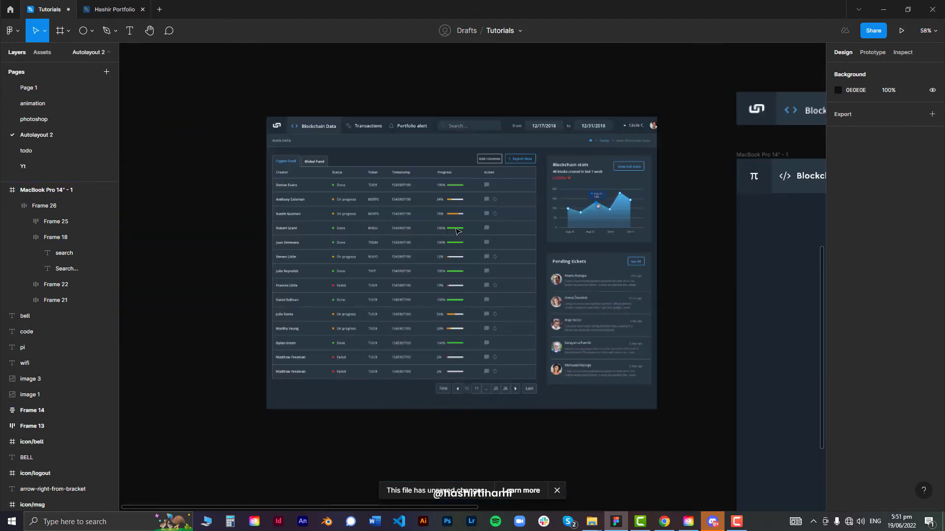
{"action": "left_click_drag", "start_coordinate": [745, 270], "coordinate": [367, 274]}
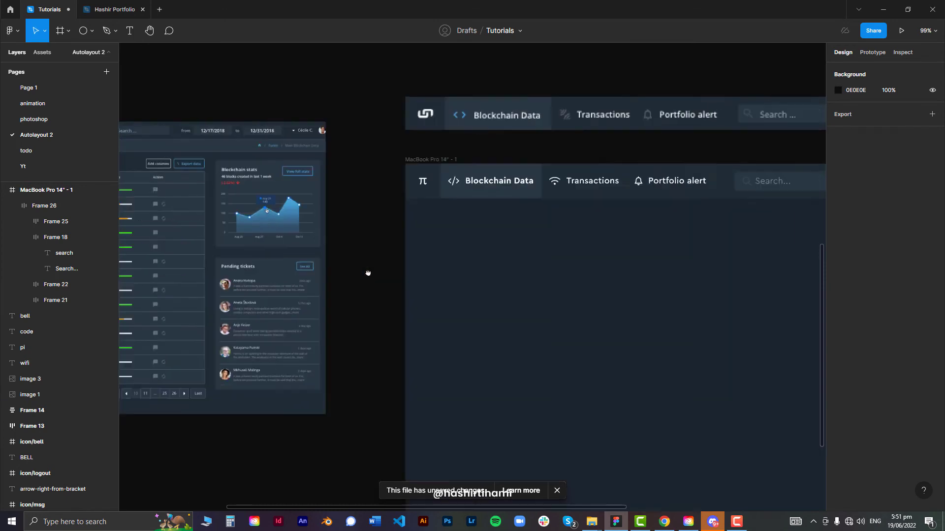
{"action": "left_click_drag", "start_coordinate": [708, 253], "coordinate": [538, 215]}
{"action": "left_click_drag", "start_coordinate": [631, 213], "coordinate": [465, 240]}
{"action": "scroll", "coordinate": [512, 249], "scroll_direction": "down", "scroll_amount": 1}
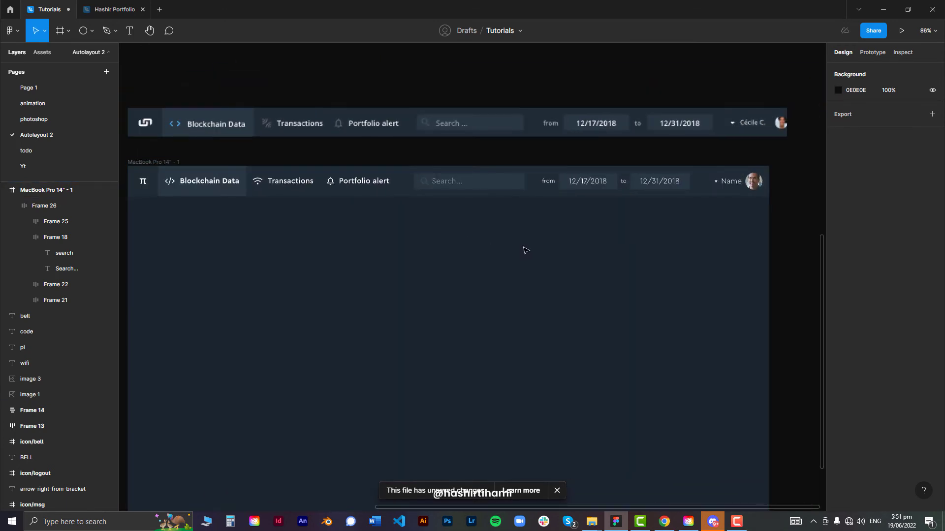
{"action": "left_click_drag", "start_coordinate": [524, 245], "coordinate": [546, 236]}
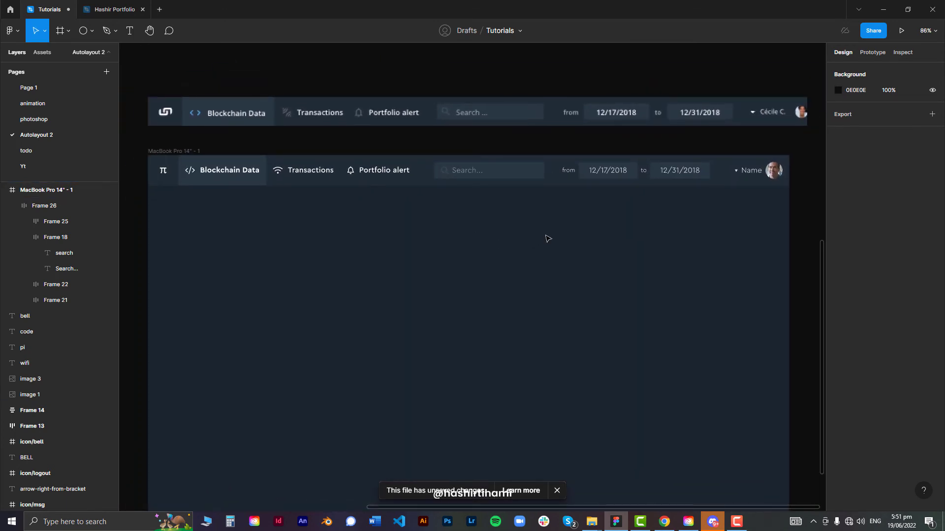